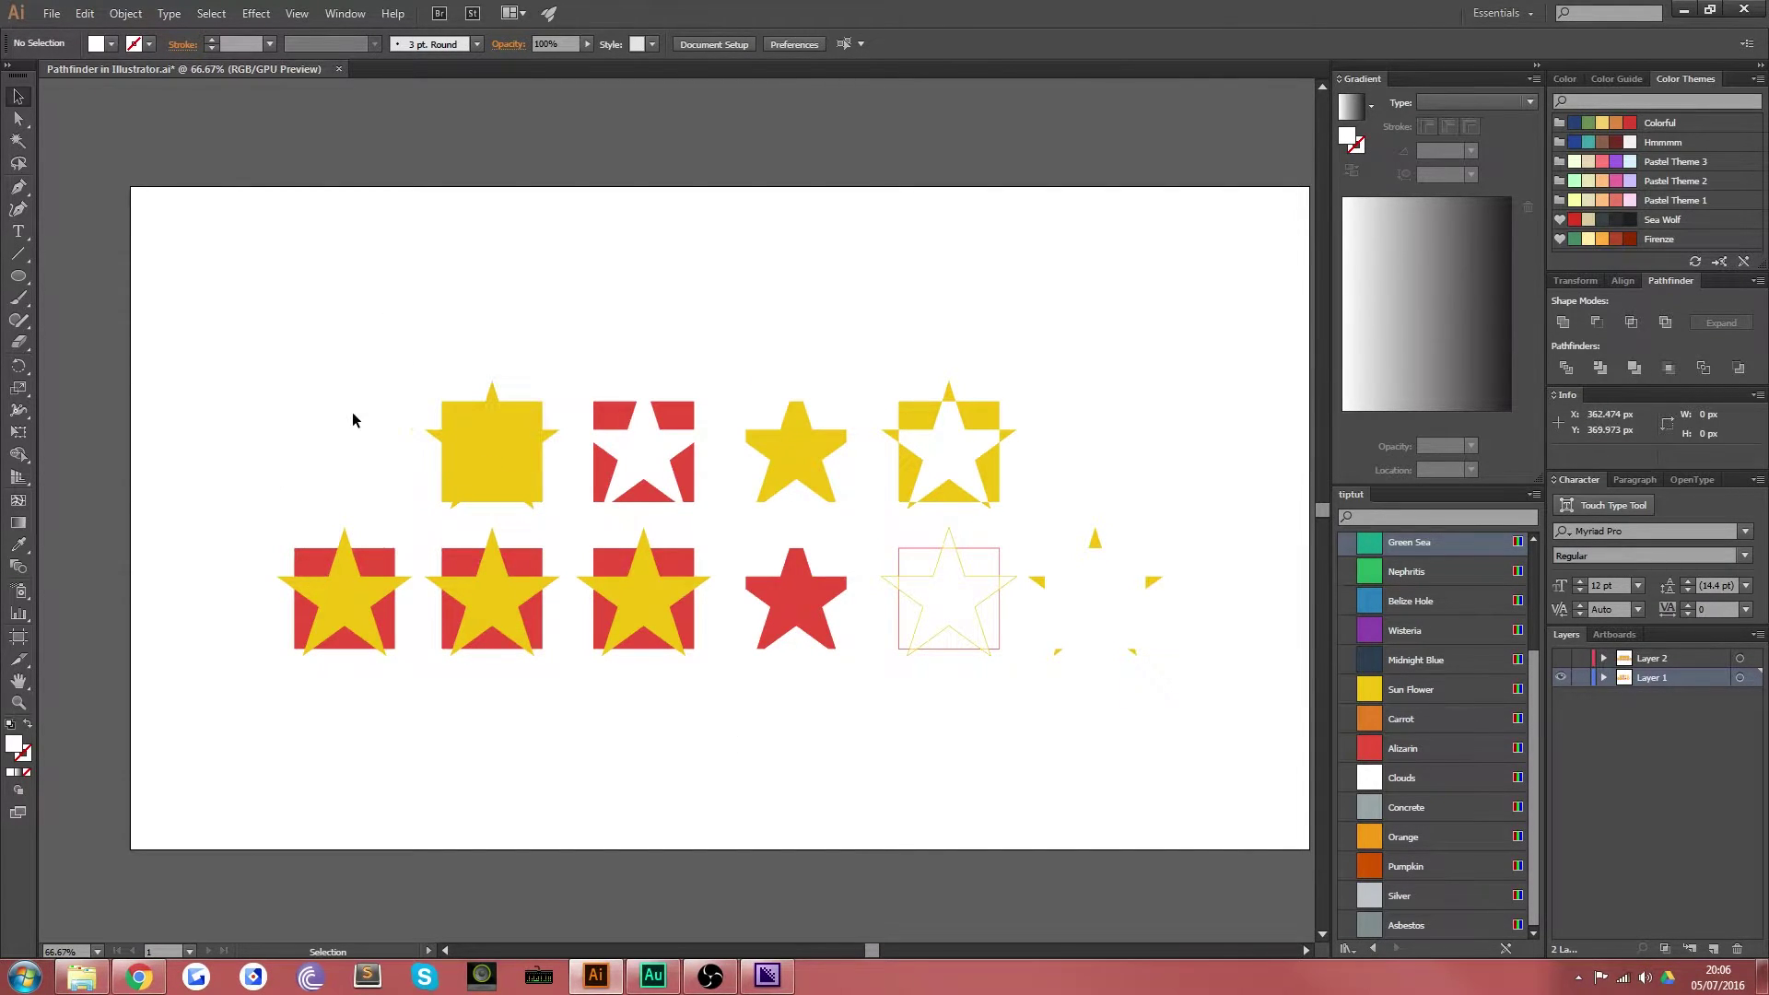
Step: Hide Layer 1 and show Layer 2 so the ten untouched yellow-star-over-red-square pairs appear
drag(274, 295, 1192, 771)
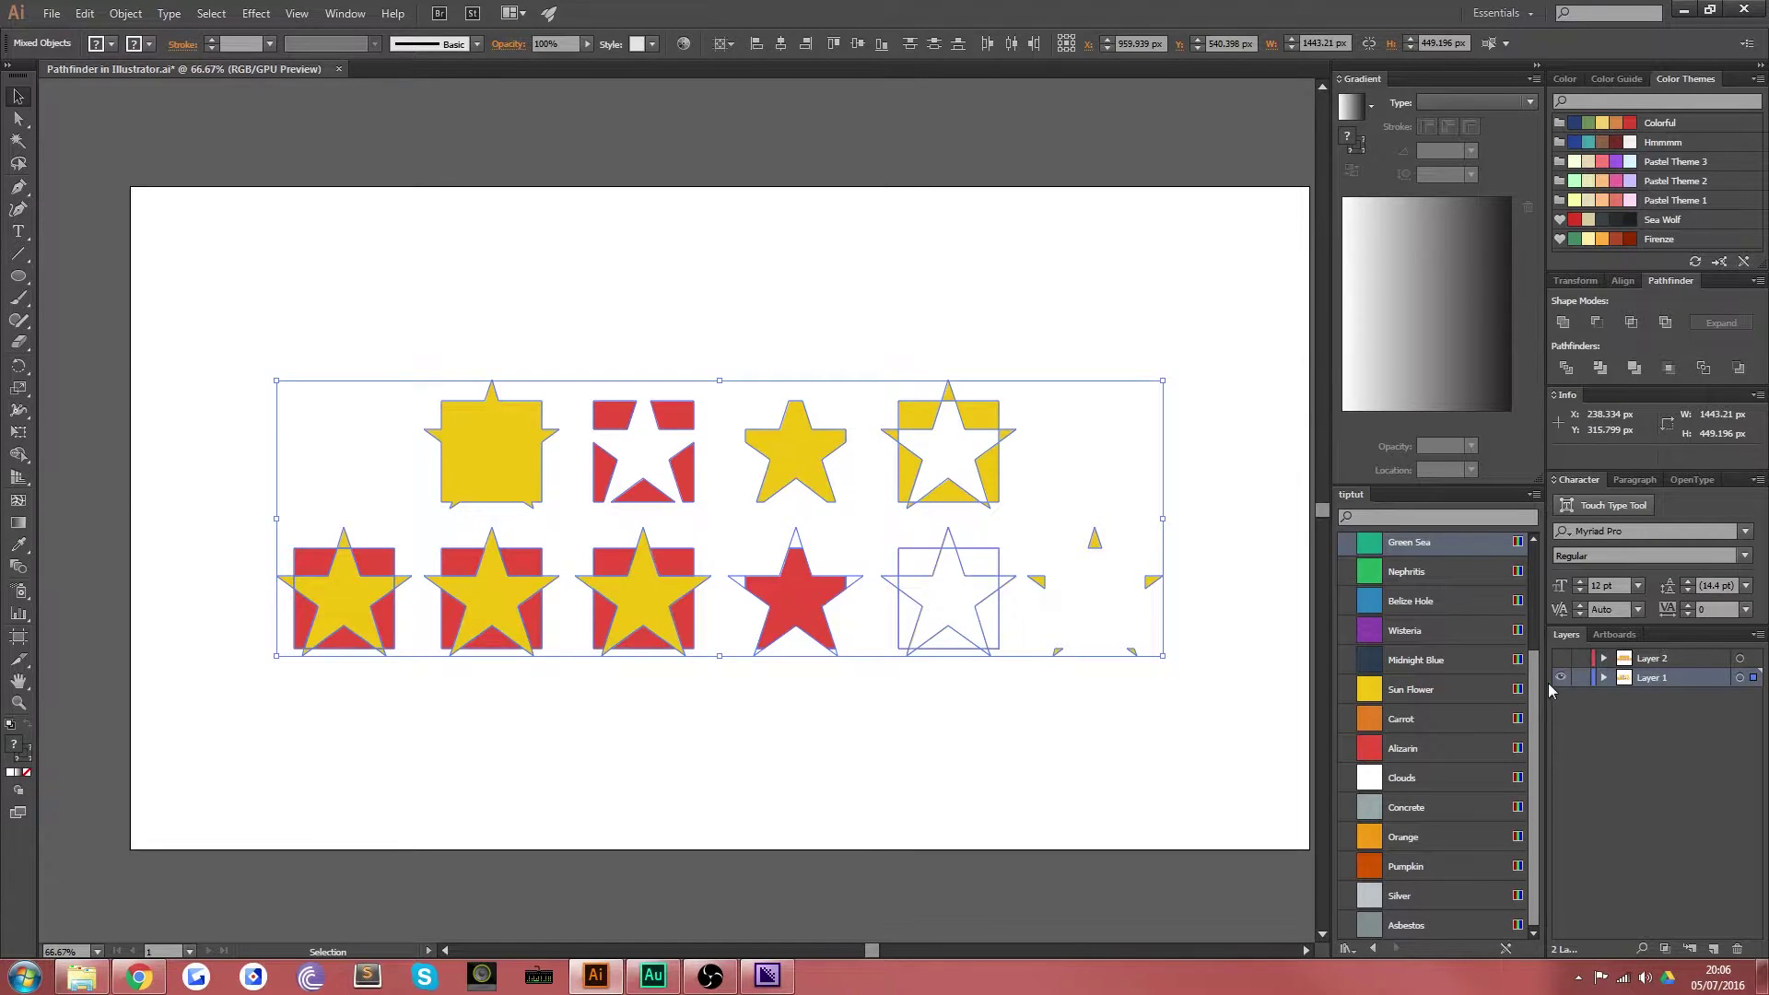
click(1560, 677)
click(1560, 658)
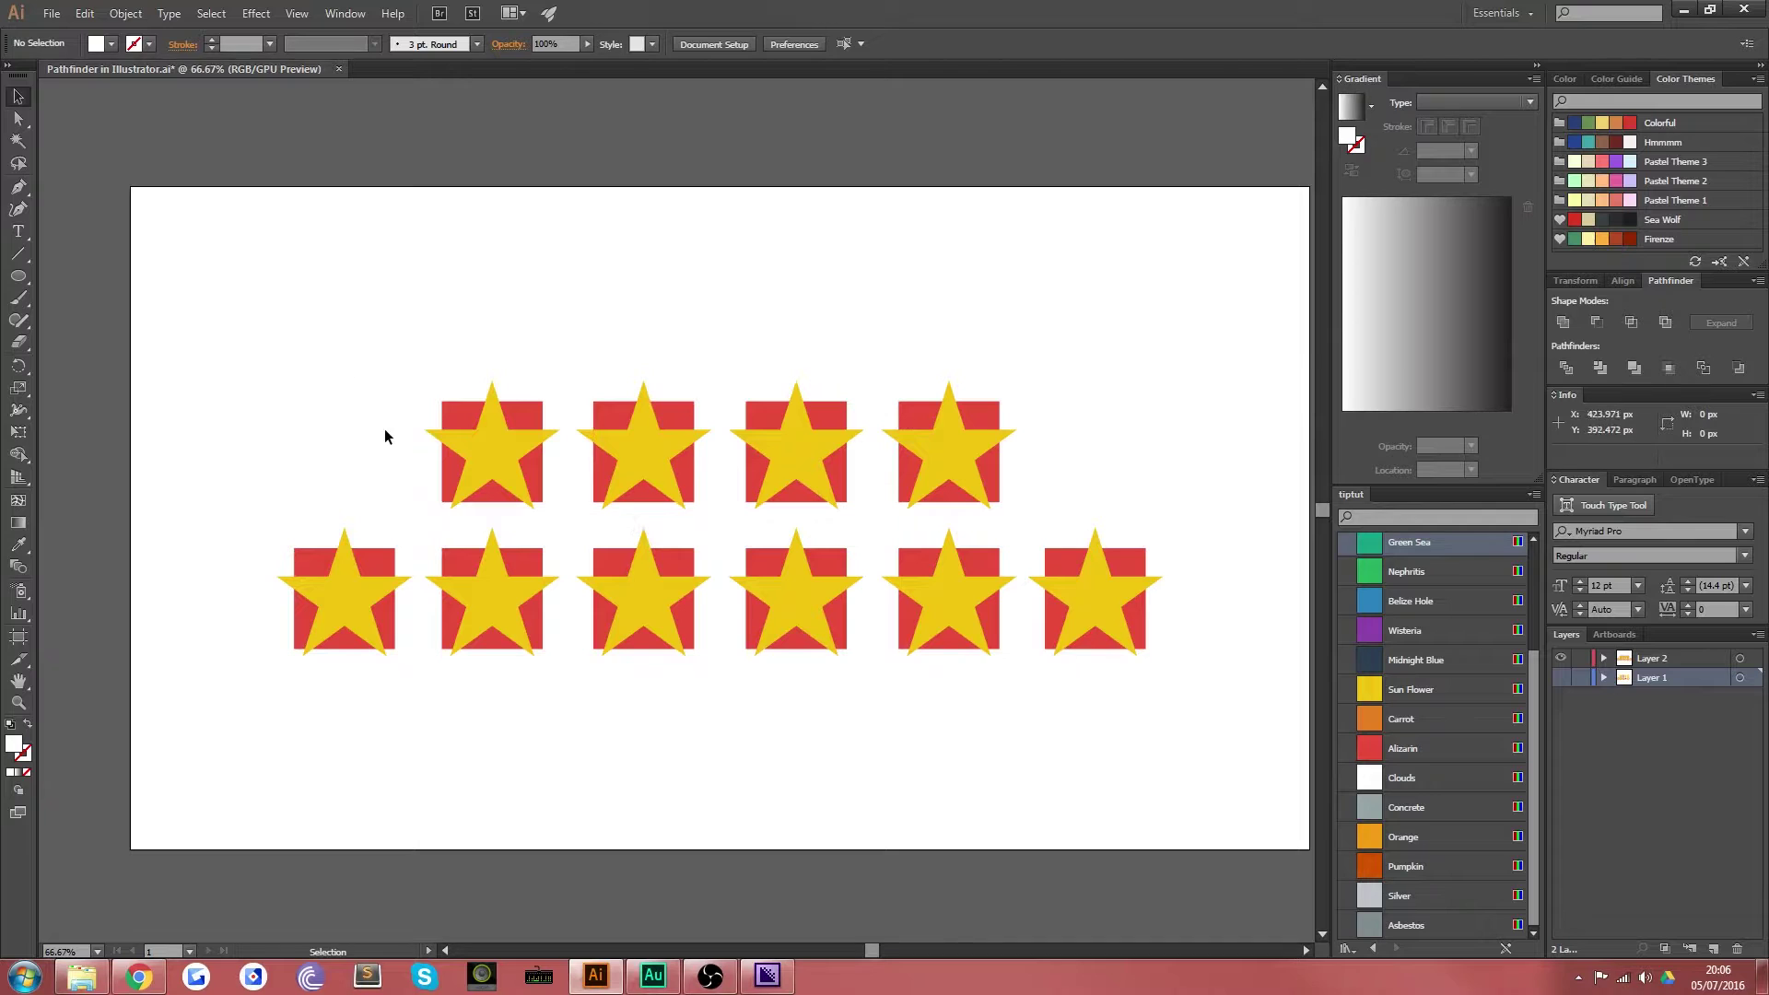
click(481, 446)
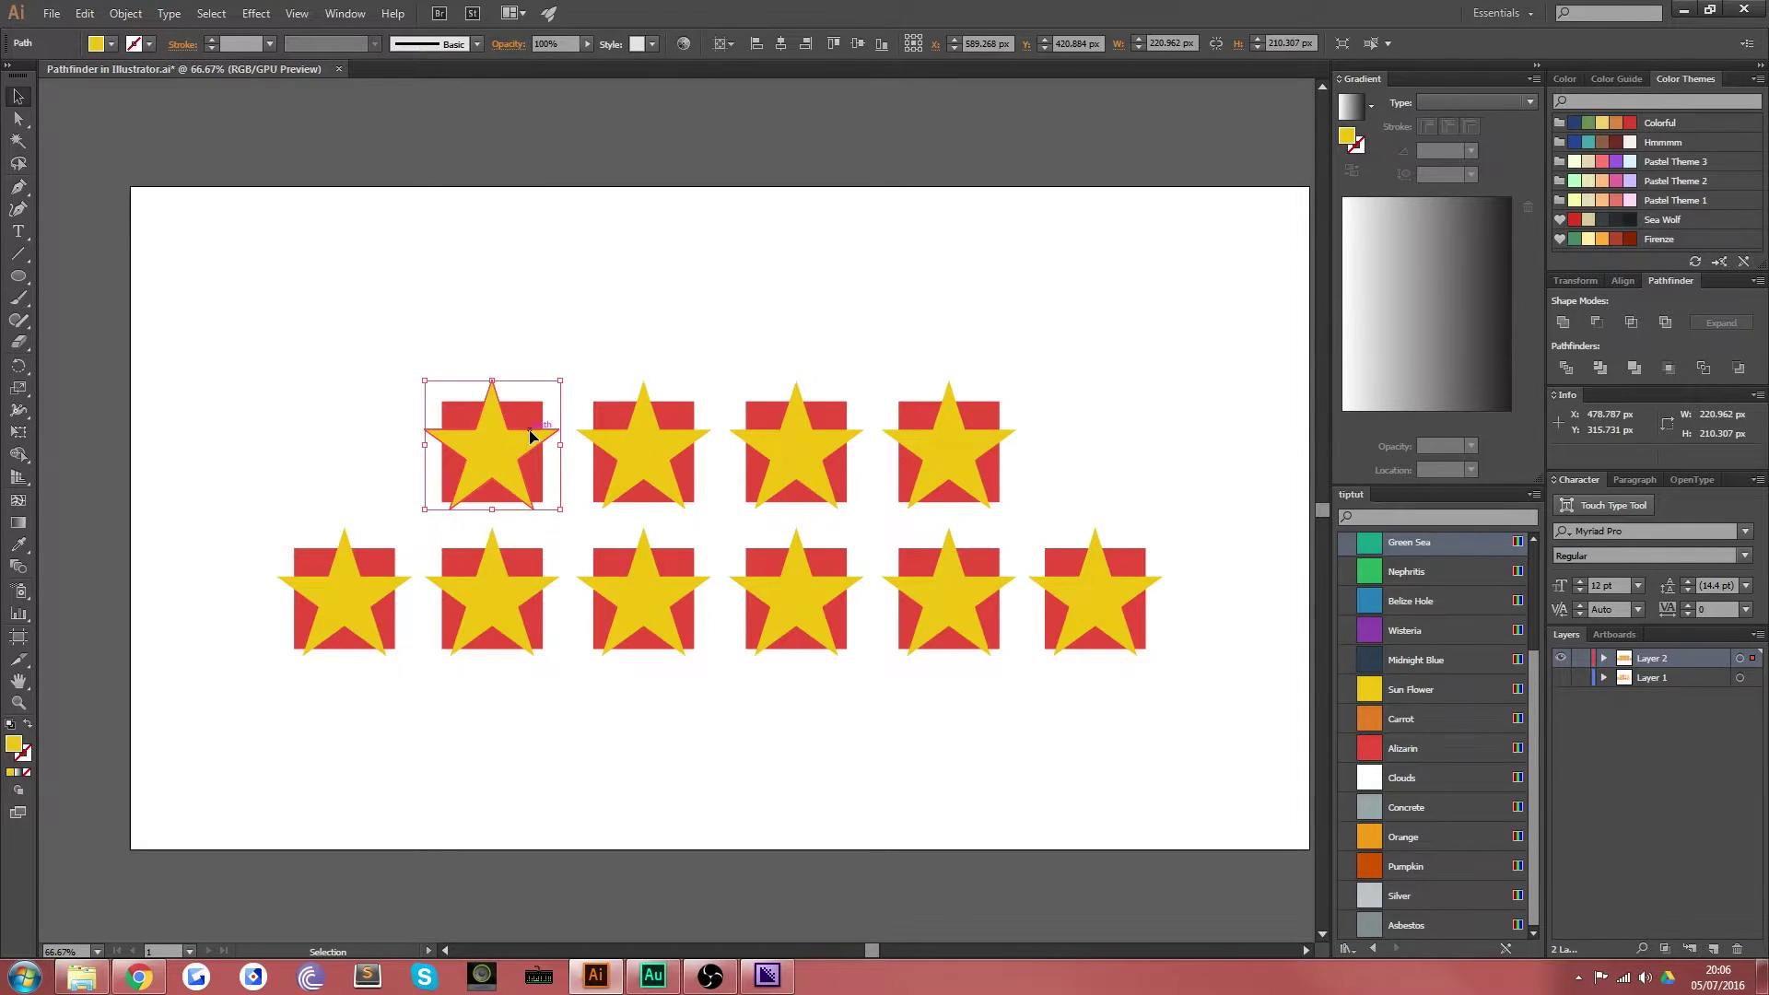
shift+click(525, 416)
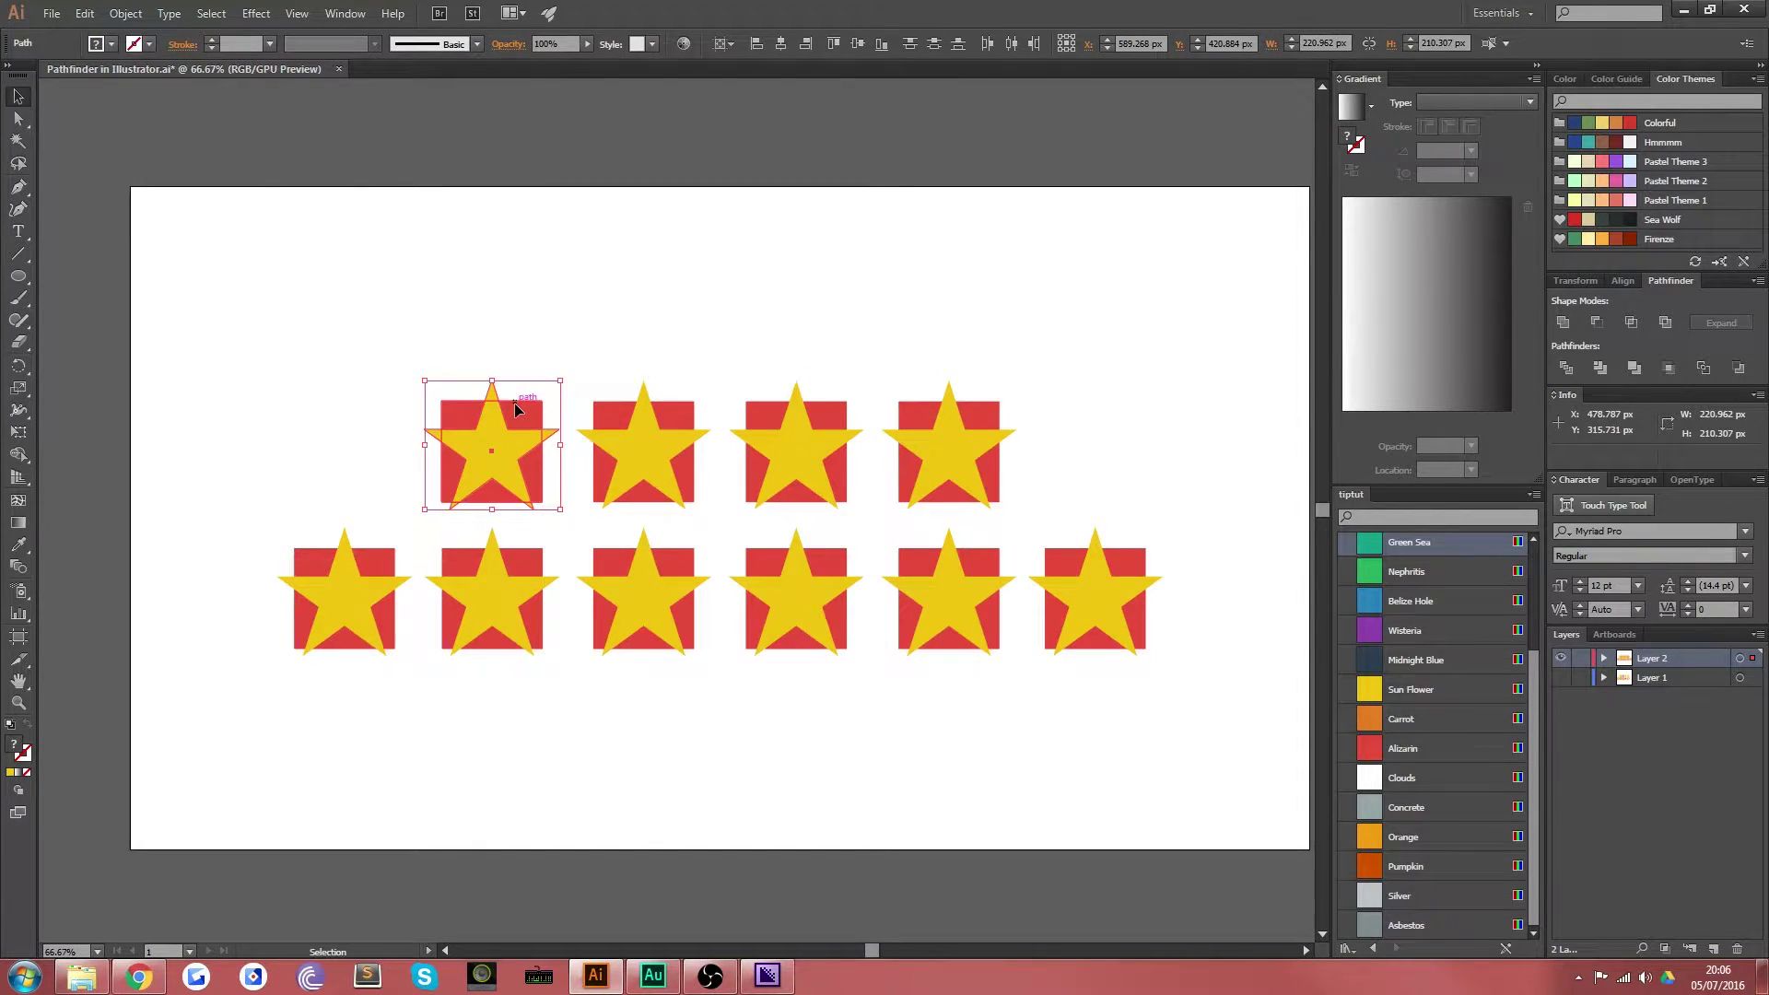
click(351, 449)
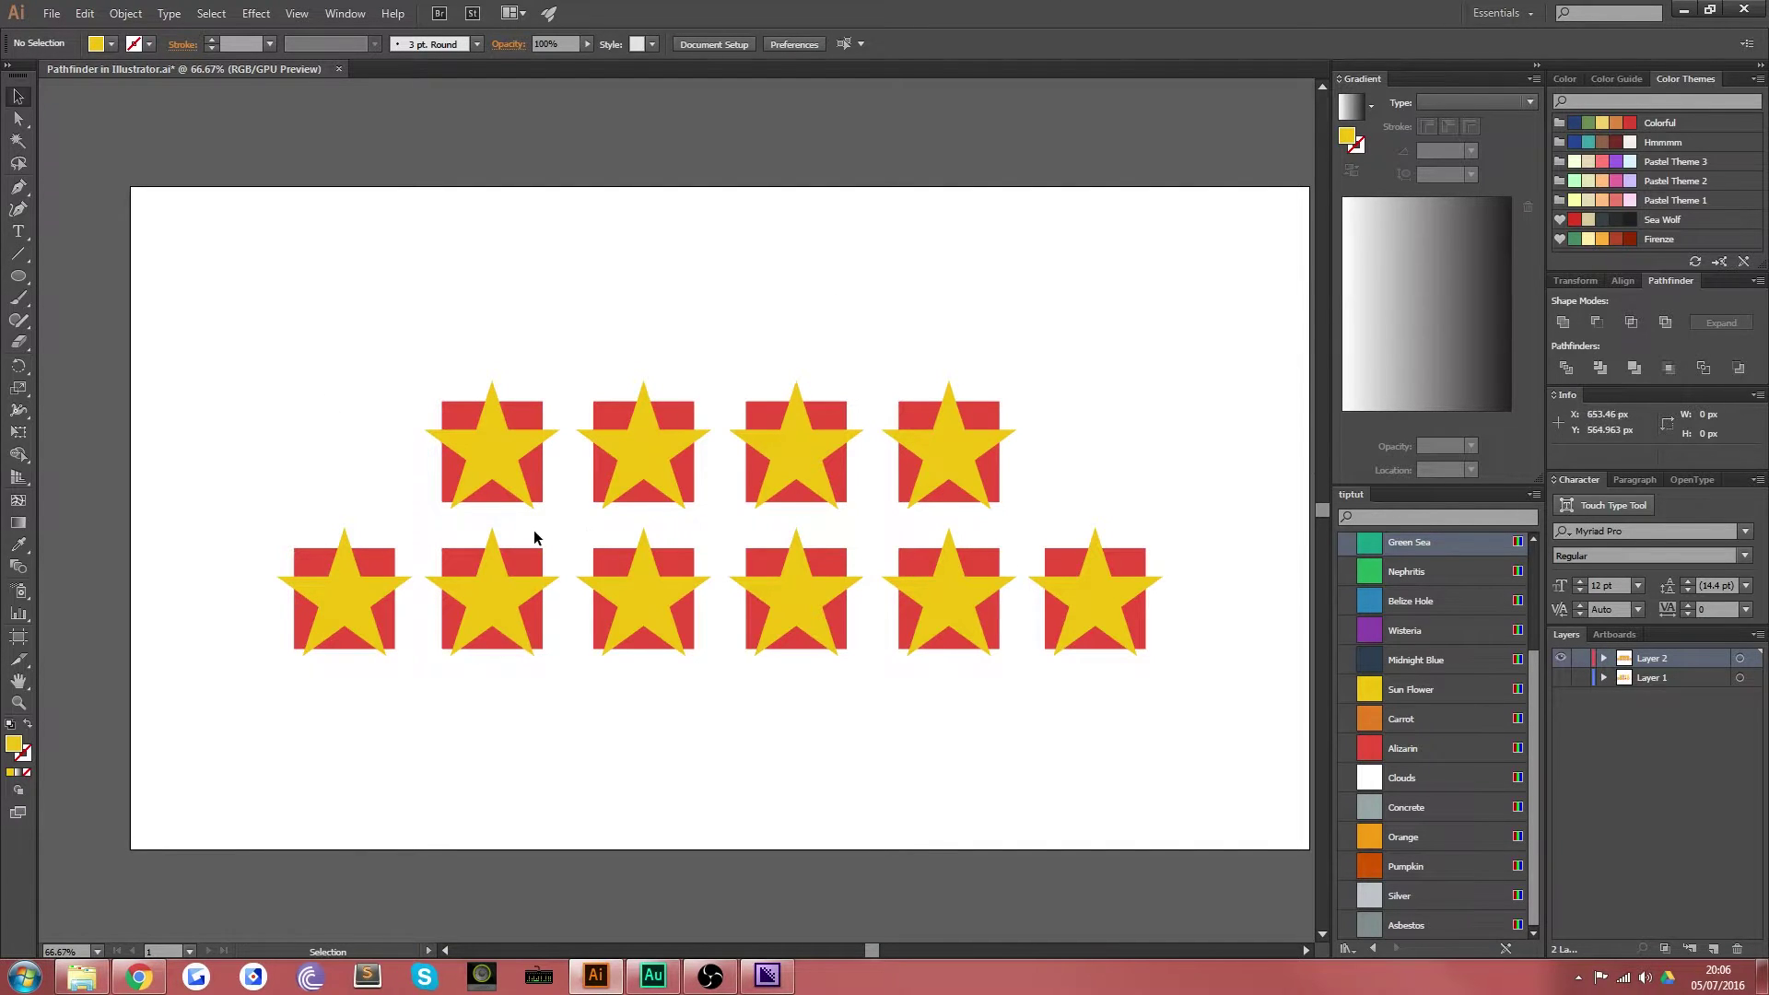
Step: Unite the first star and red square into one yellow shape and inspect it in Isolation Mode
drag(270, 308, 539, 493)
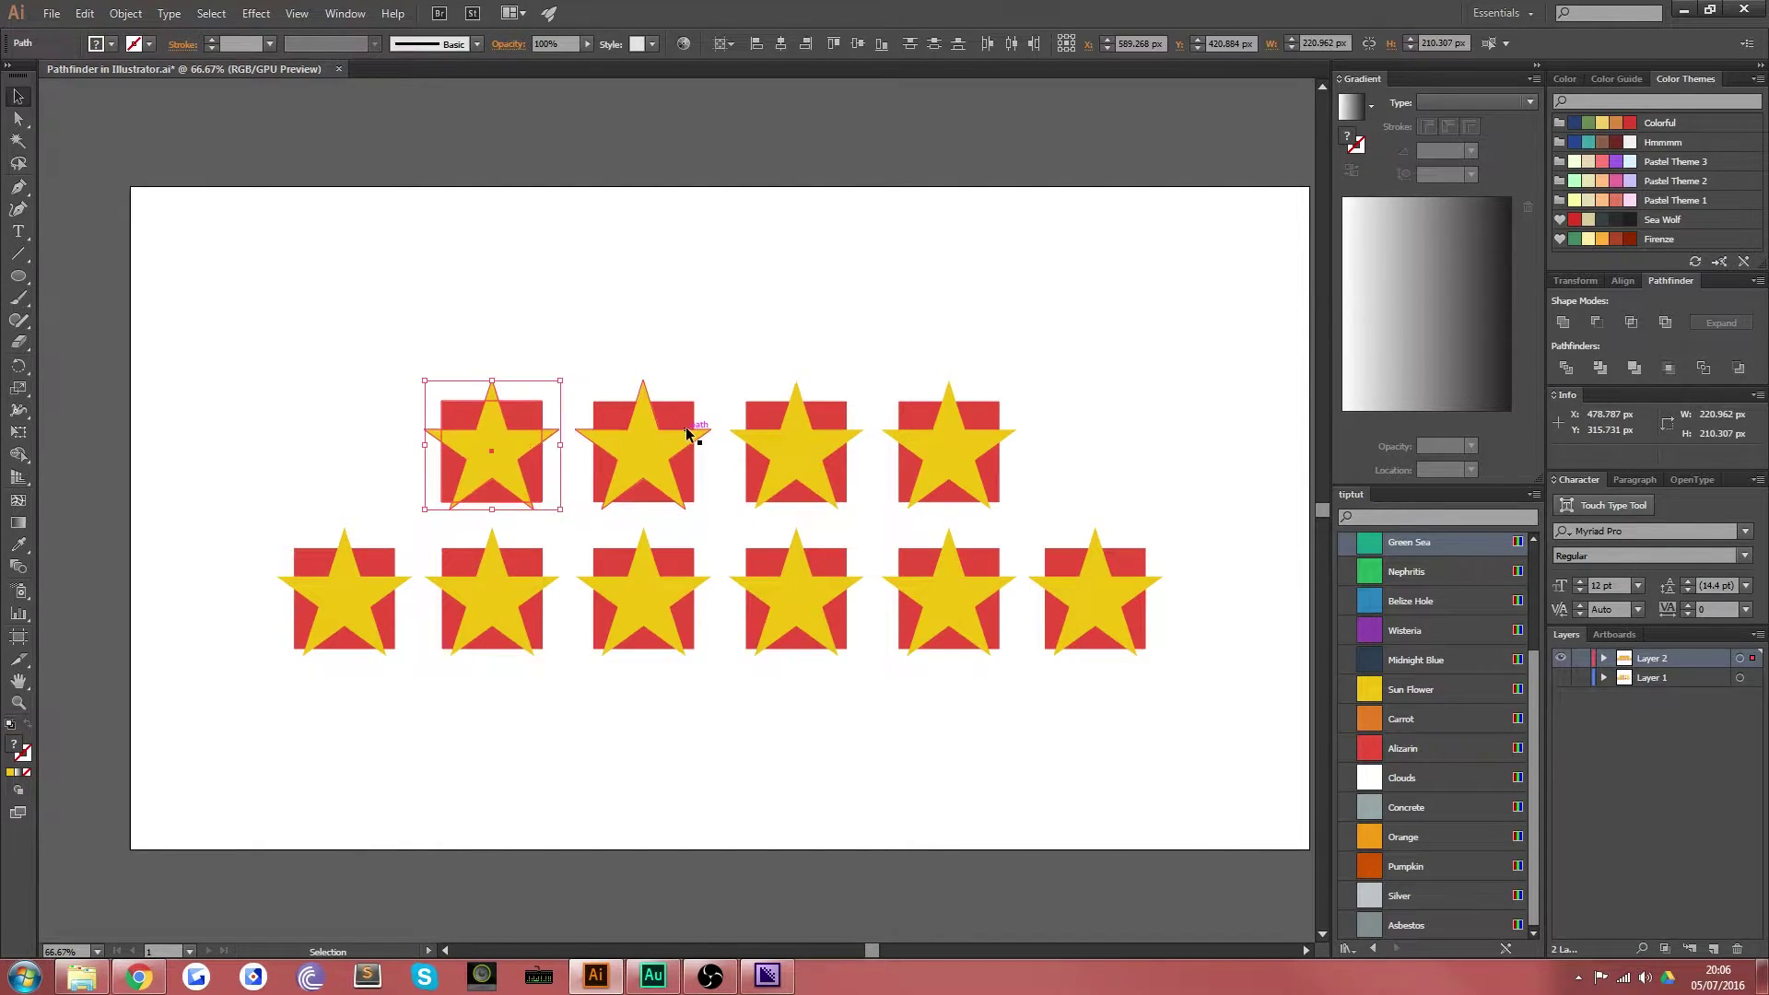
click(1563, 323)
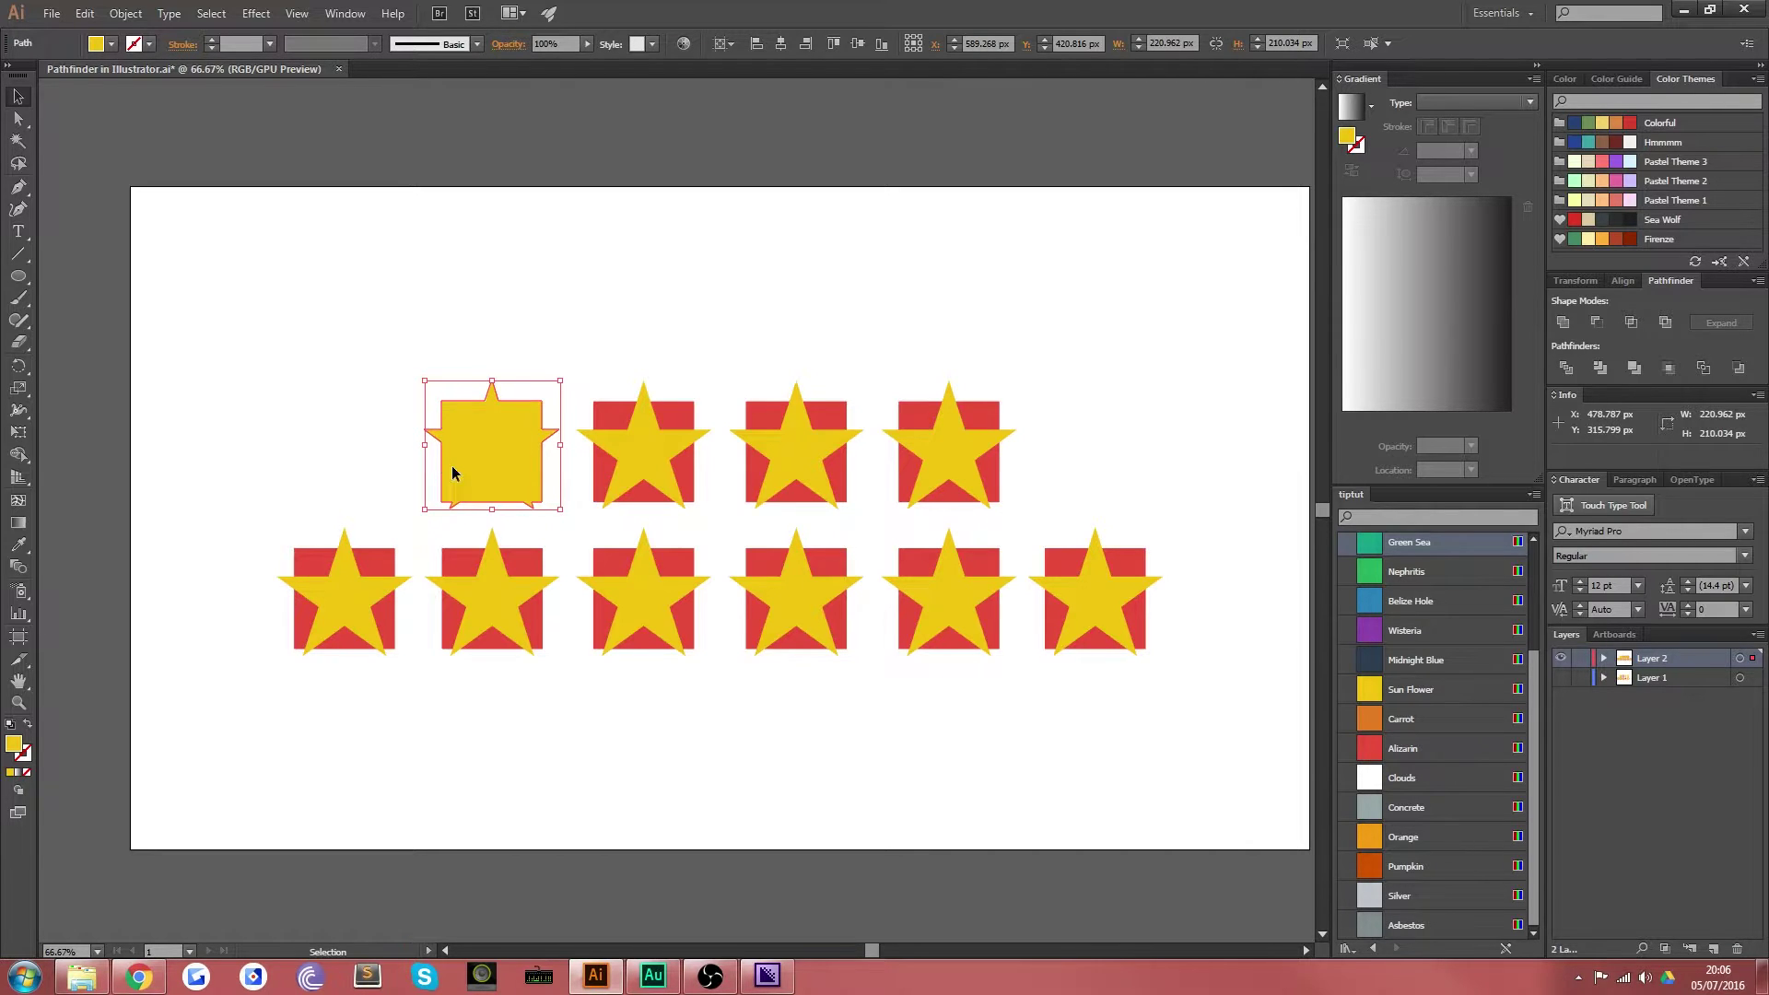
click(373, 459)
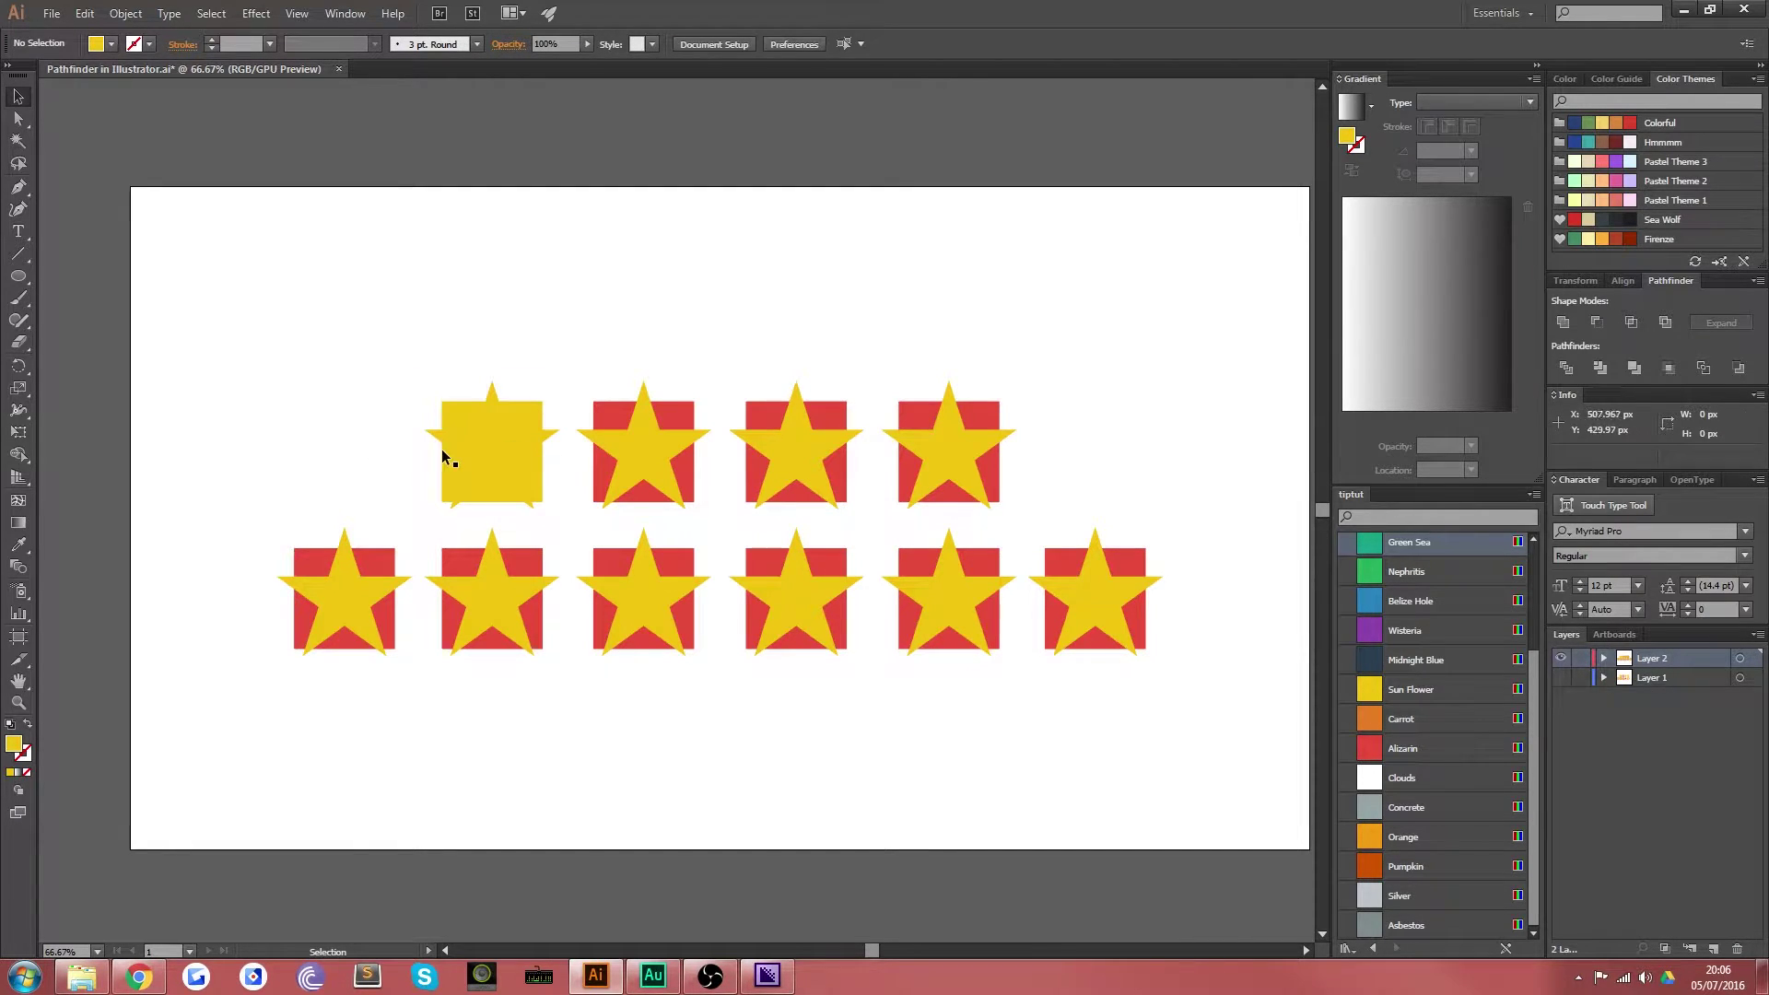
double_click(500, 454)
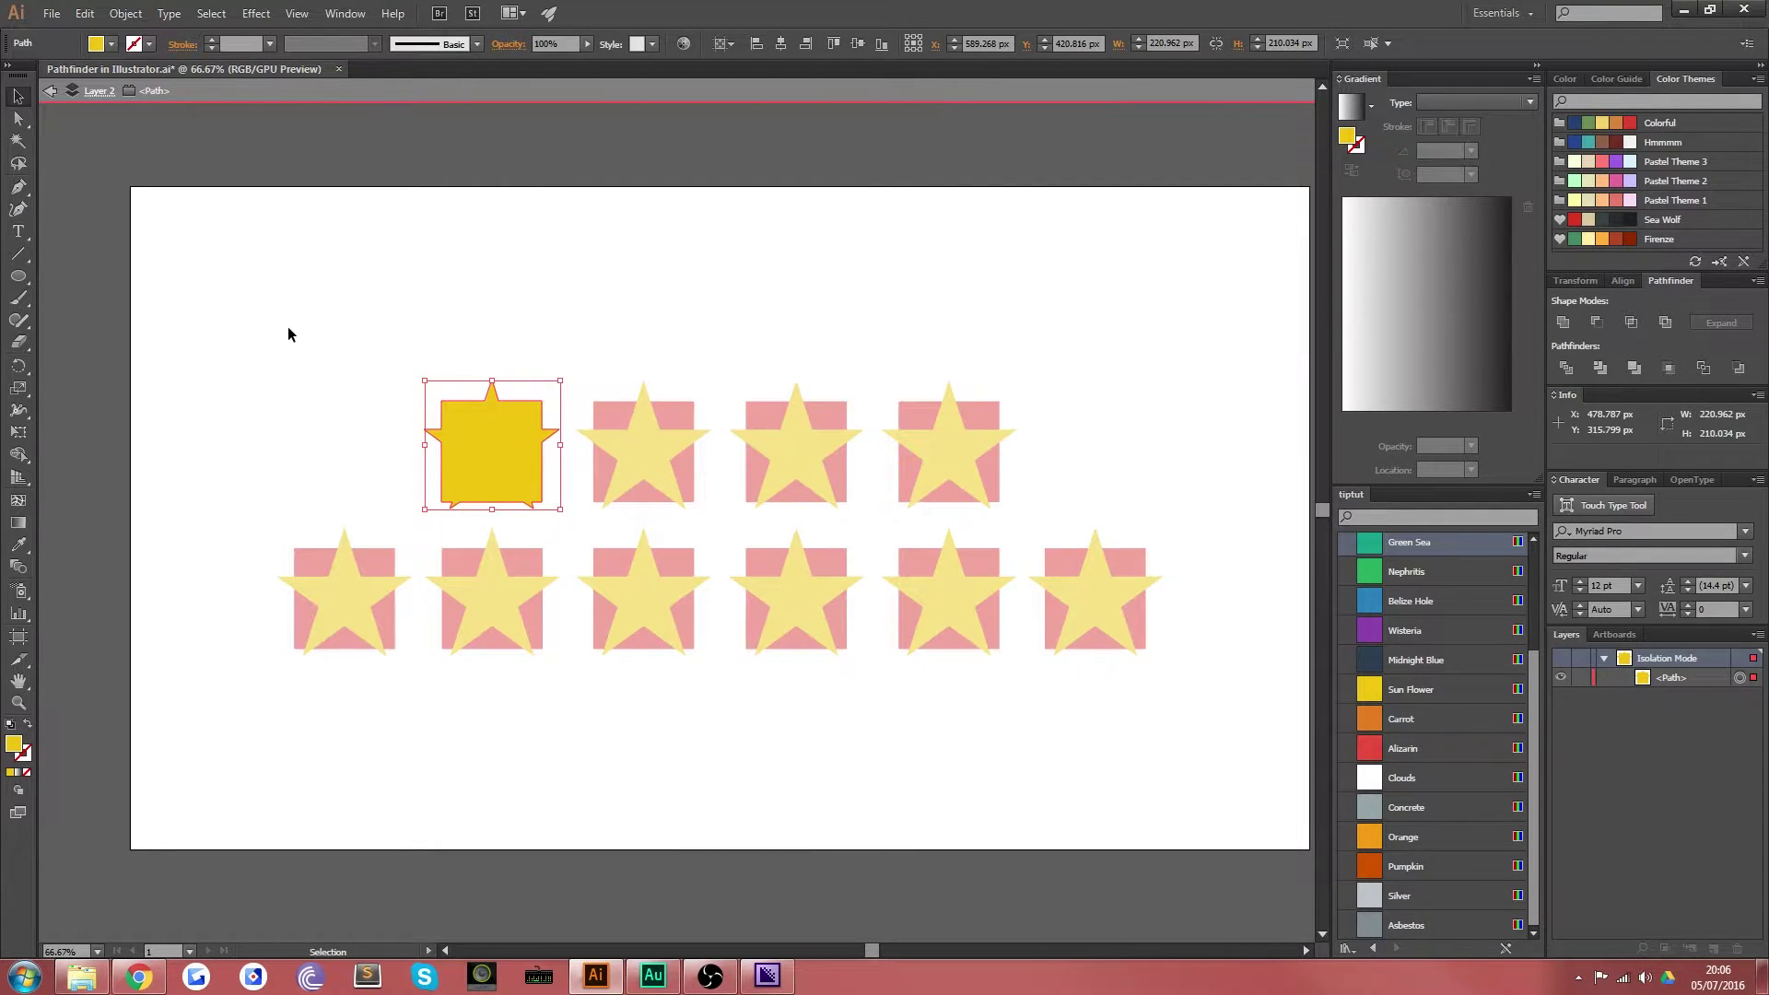
double_click(586, 350)
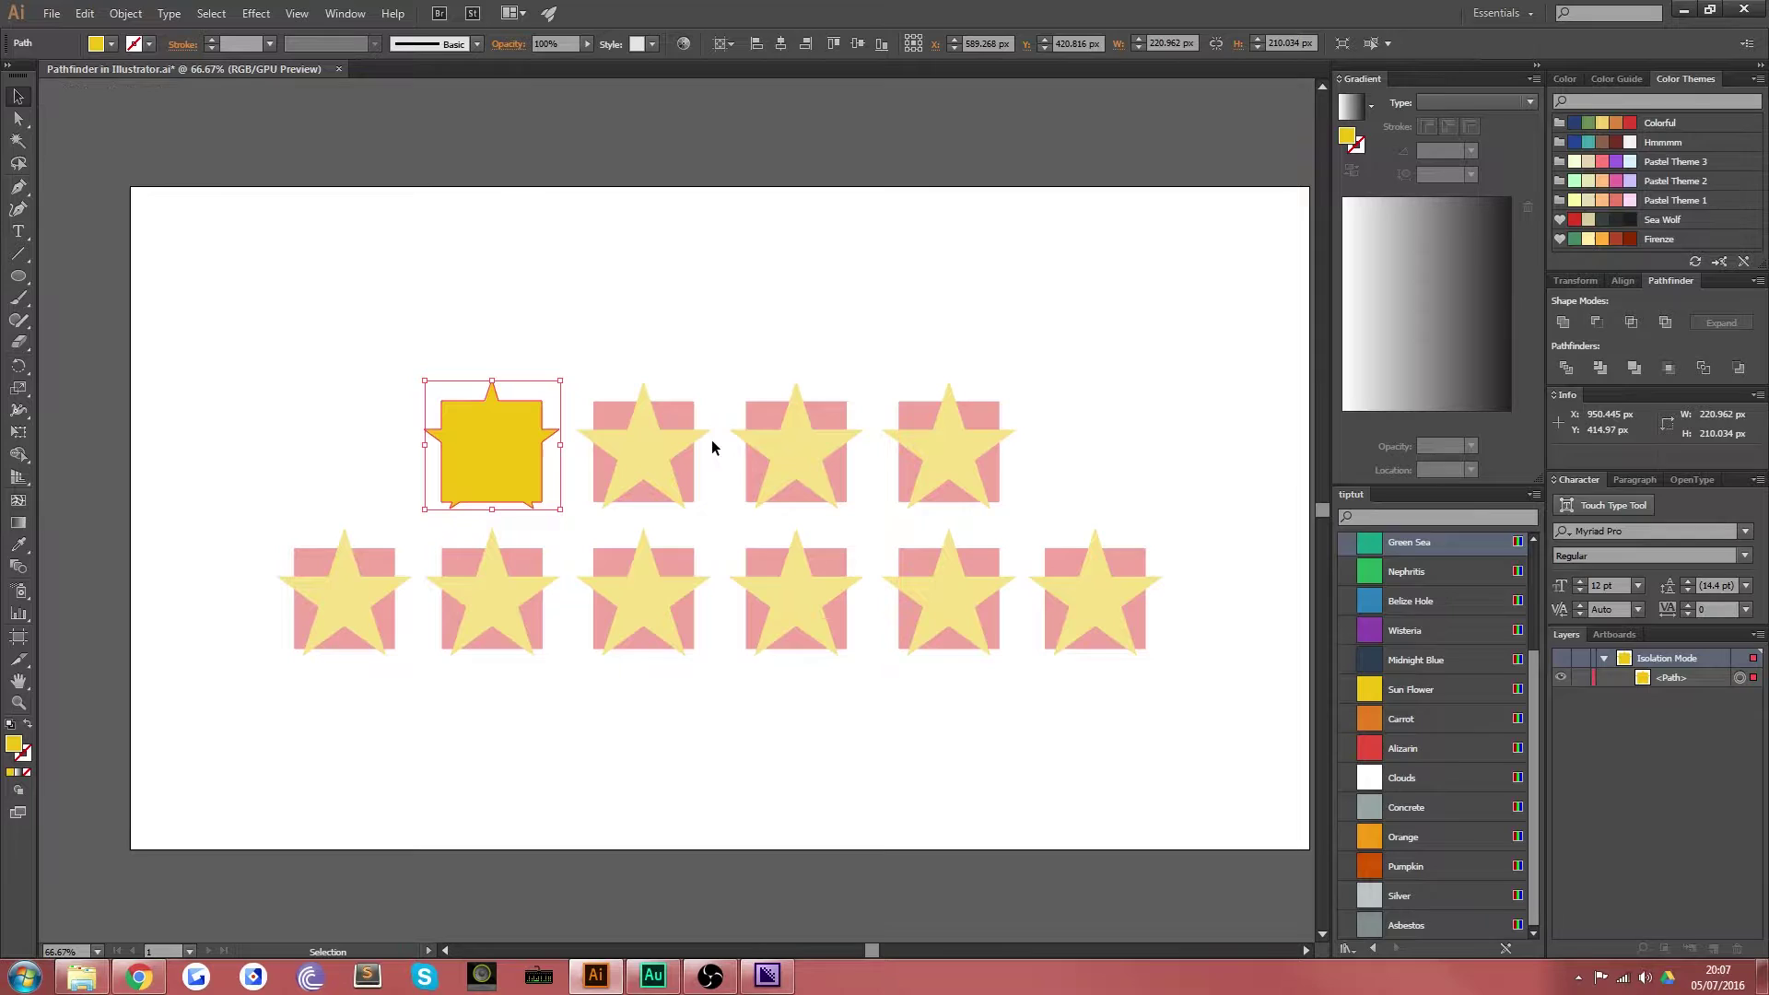
drag(693, 365, 586, 420)
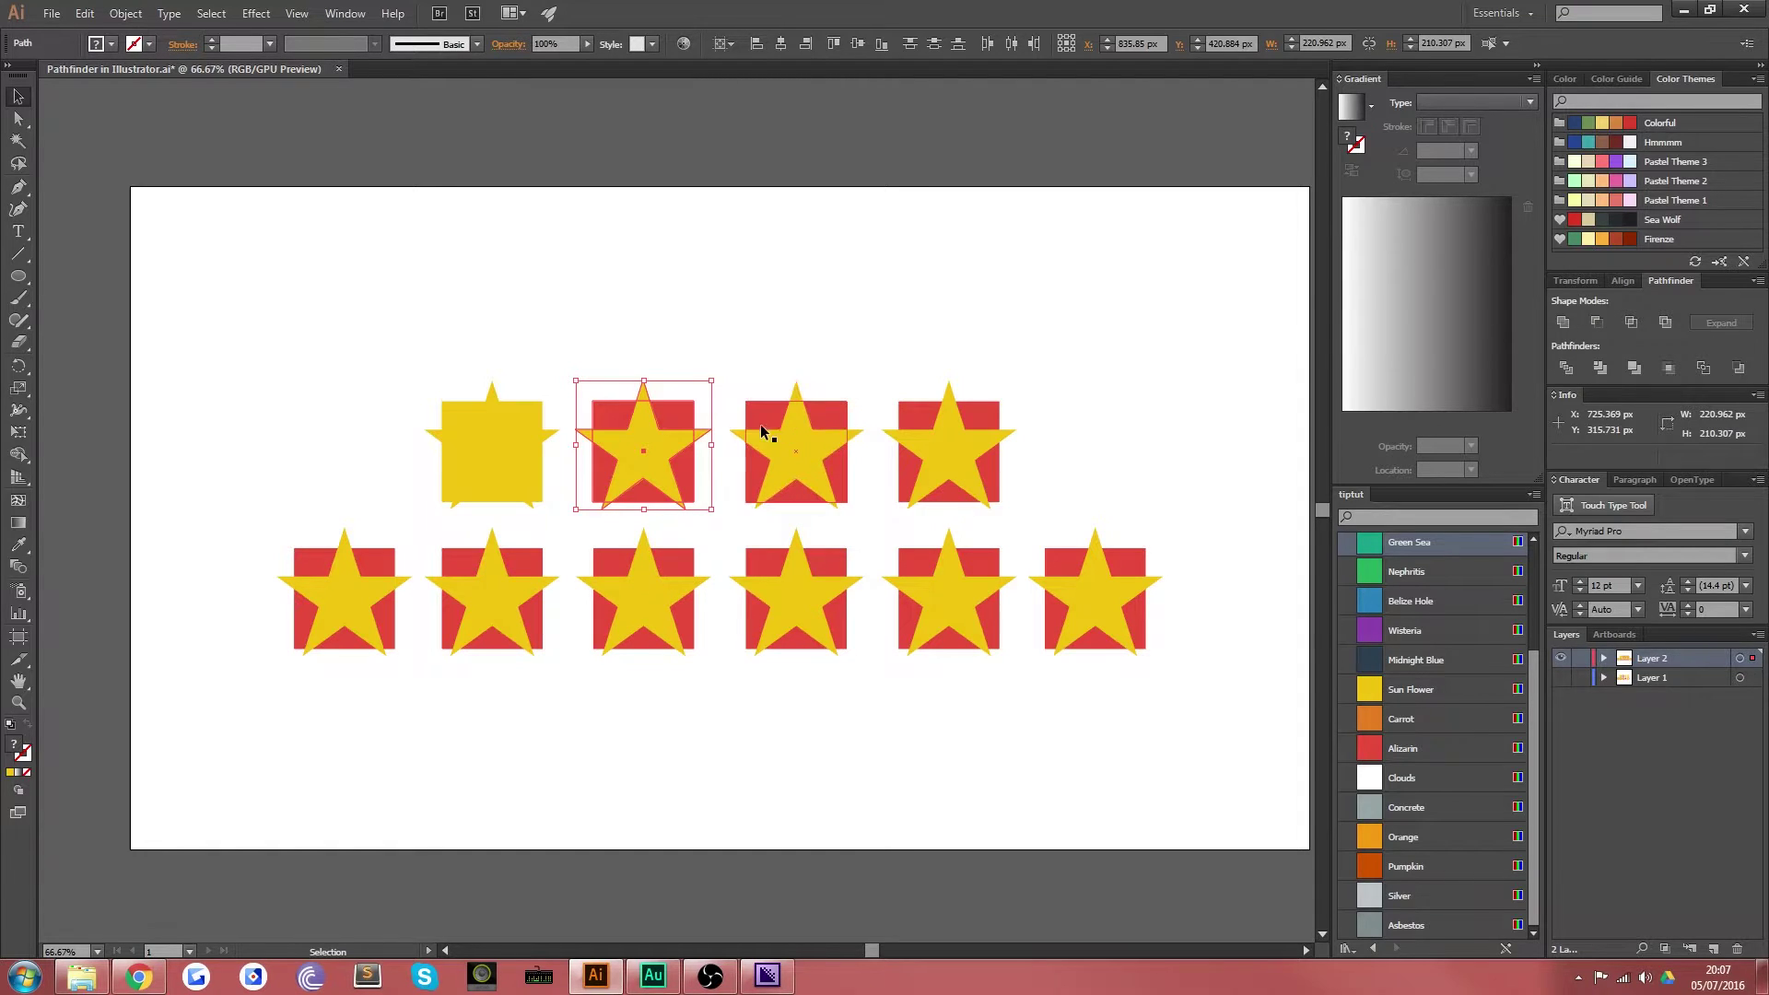
Step: Apply Minus Front to cut the star out of the second red square, then isolate it
click(1596, 323)
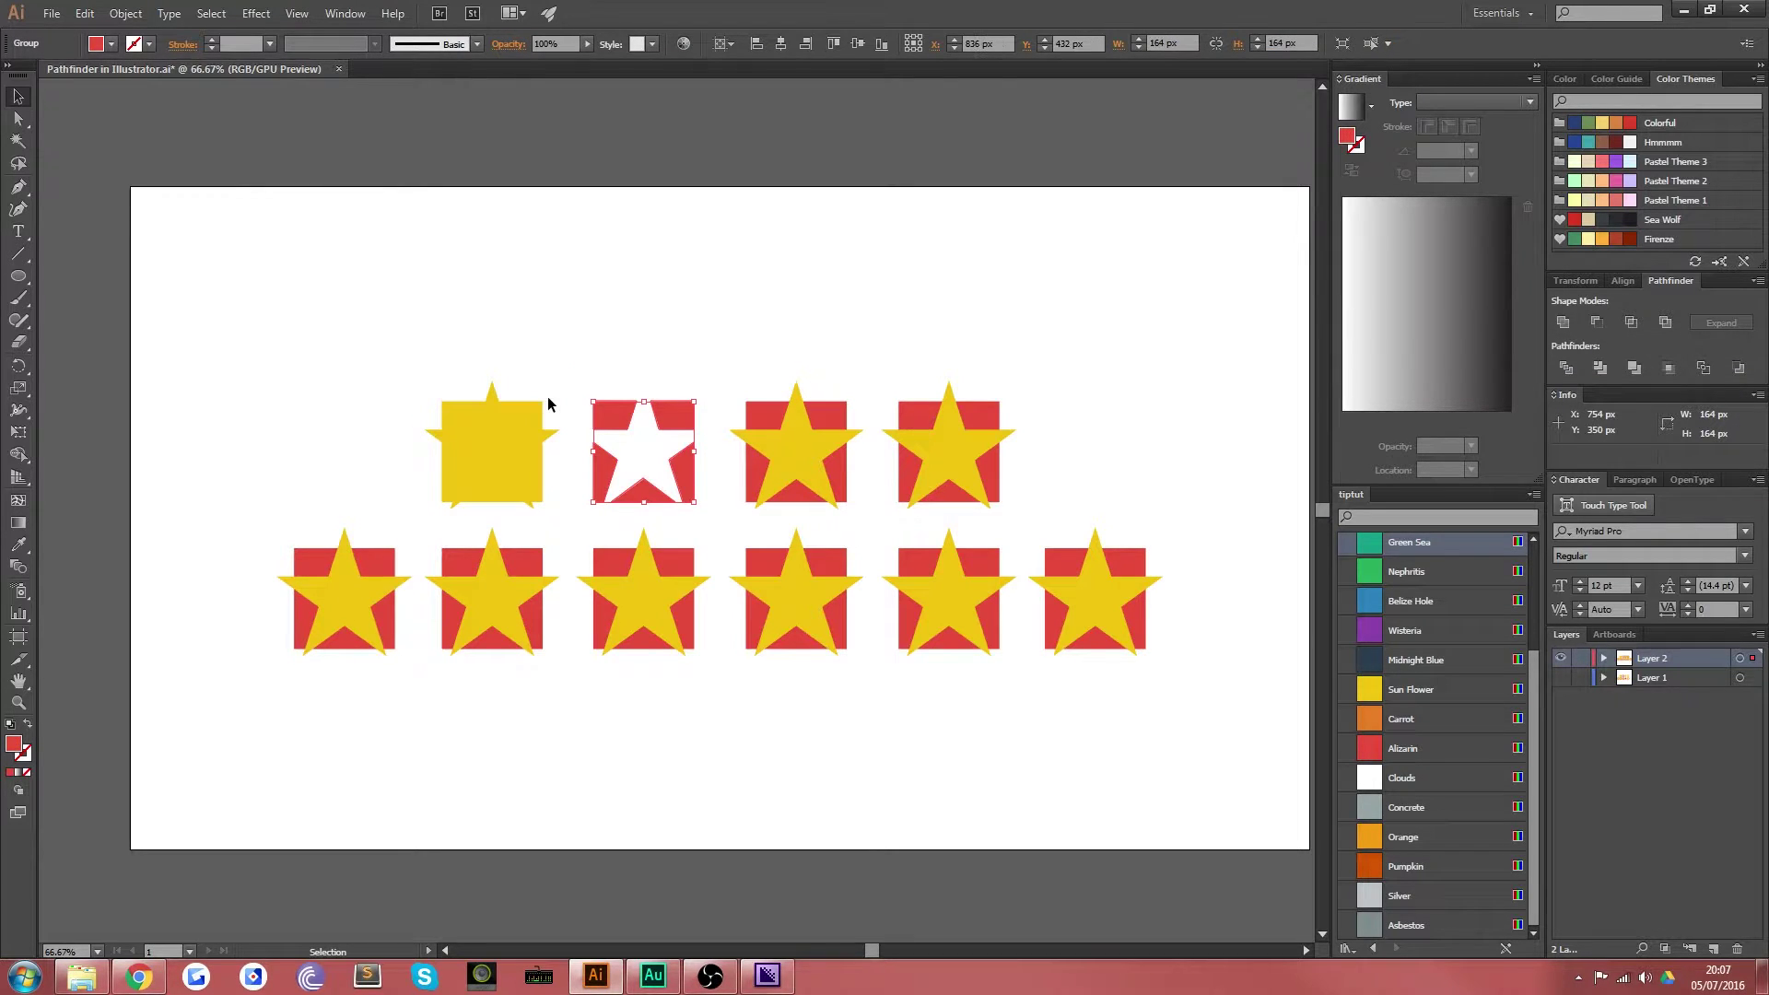
click(638, 315)
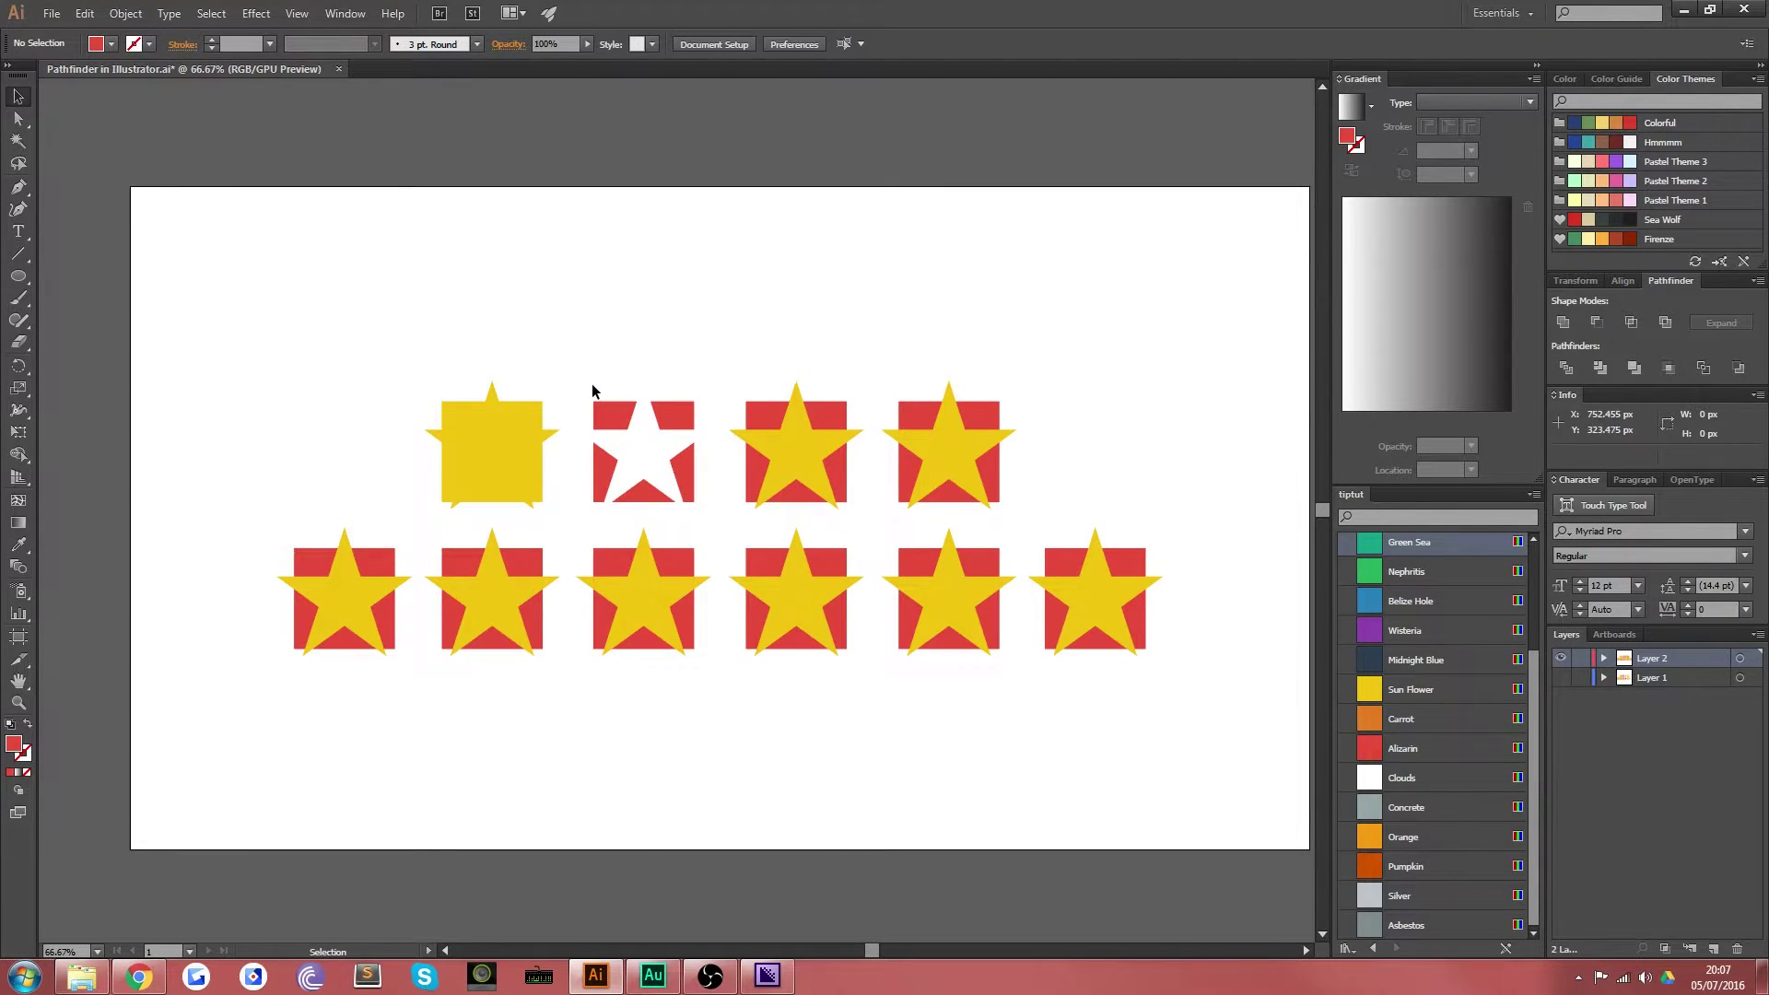
double_click(671, 419)
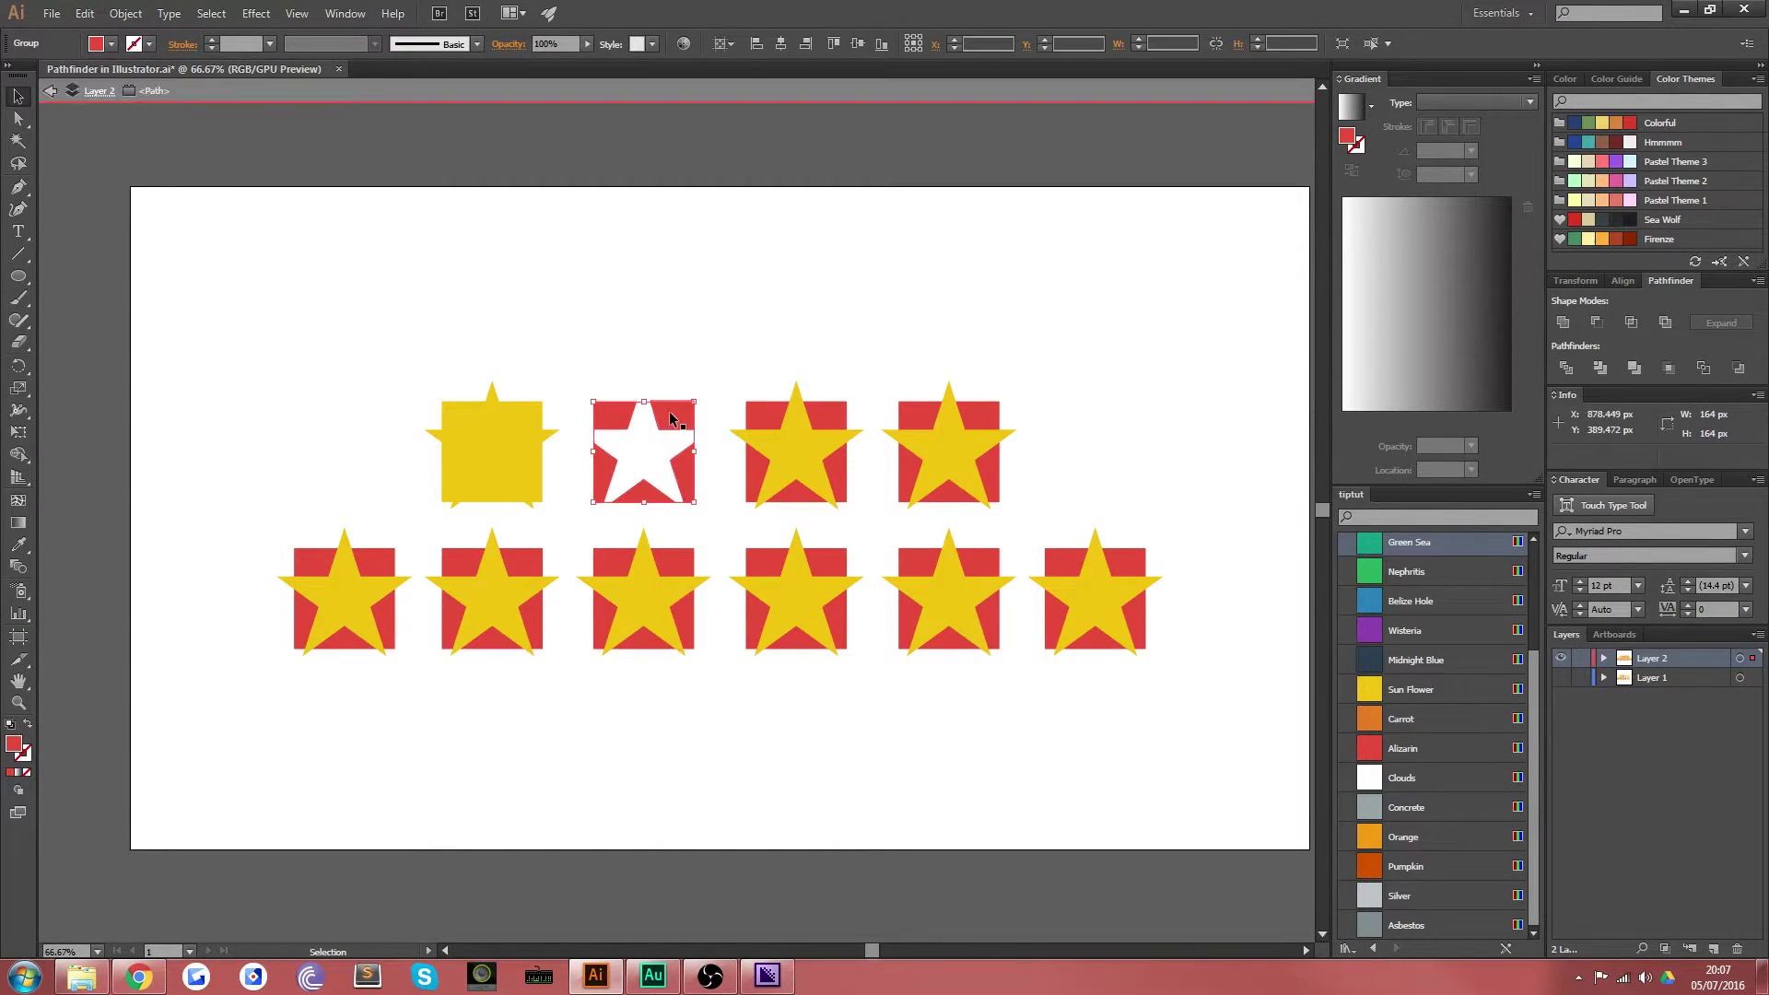
Step: Nudge each leftover red piece outward with shift-arrow keys so small gaps show
click(671, 419)
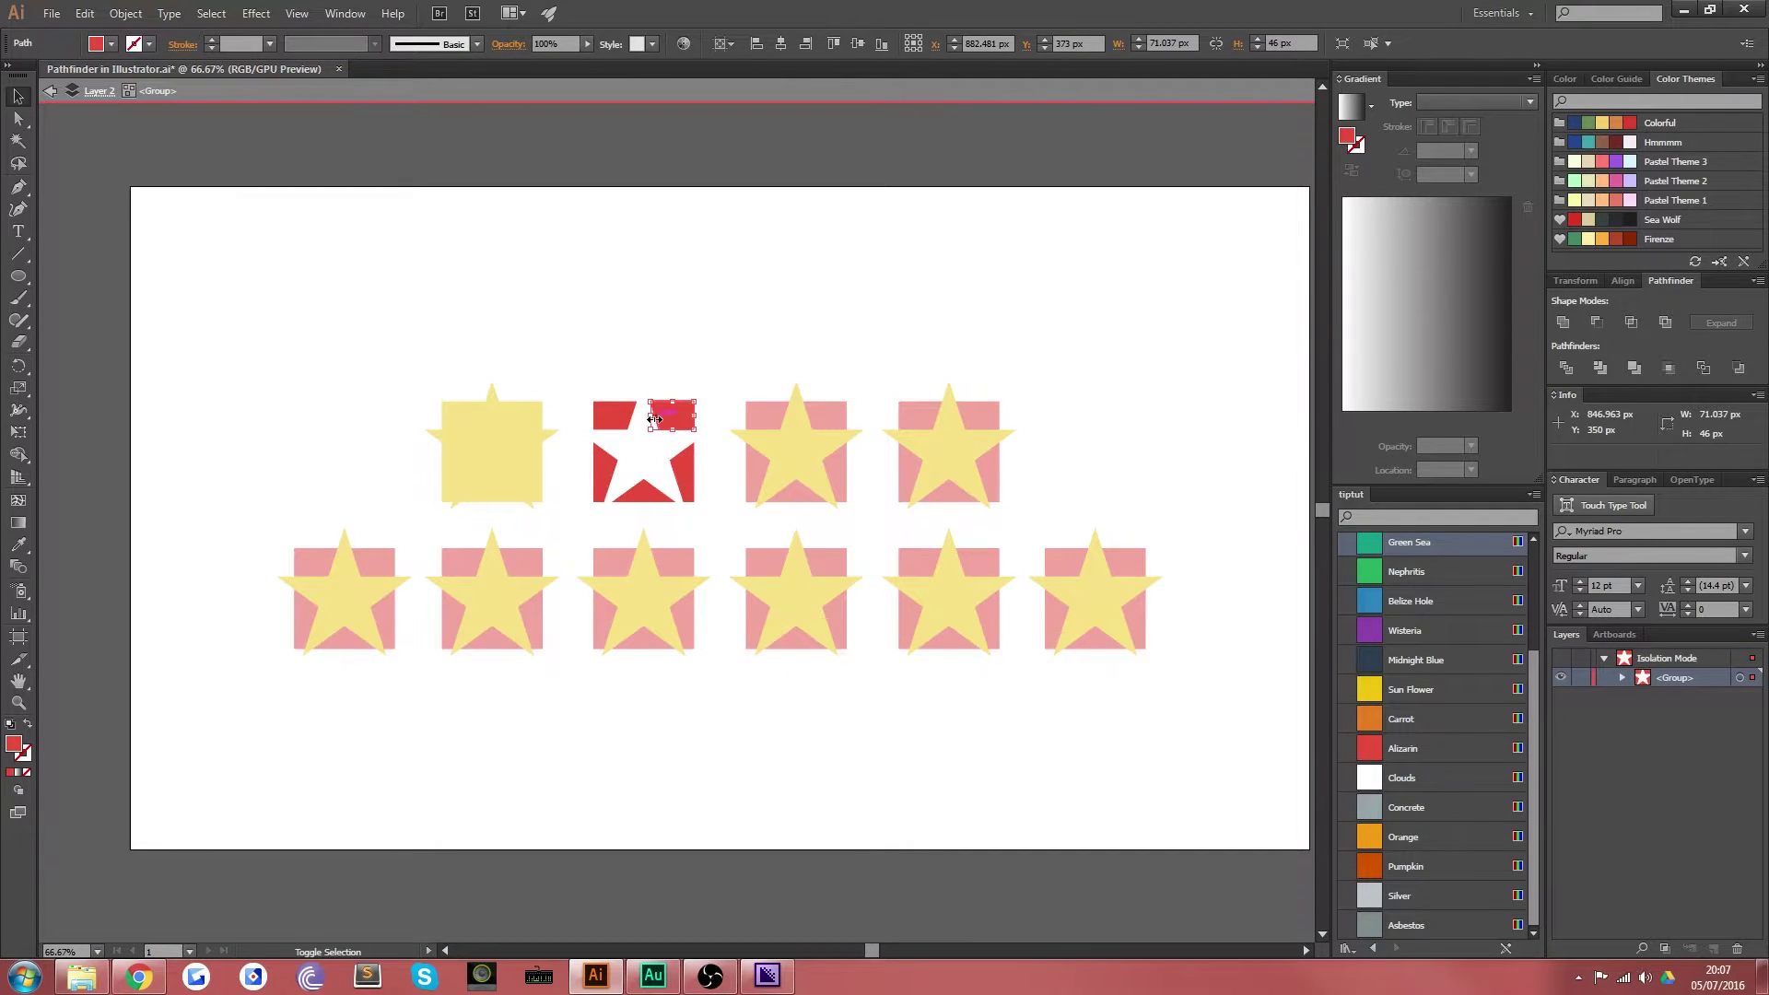
key(shift+Up)
key(shift+Right)
click(600, 411)
key(shift+Left)
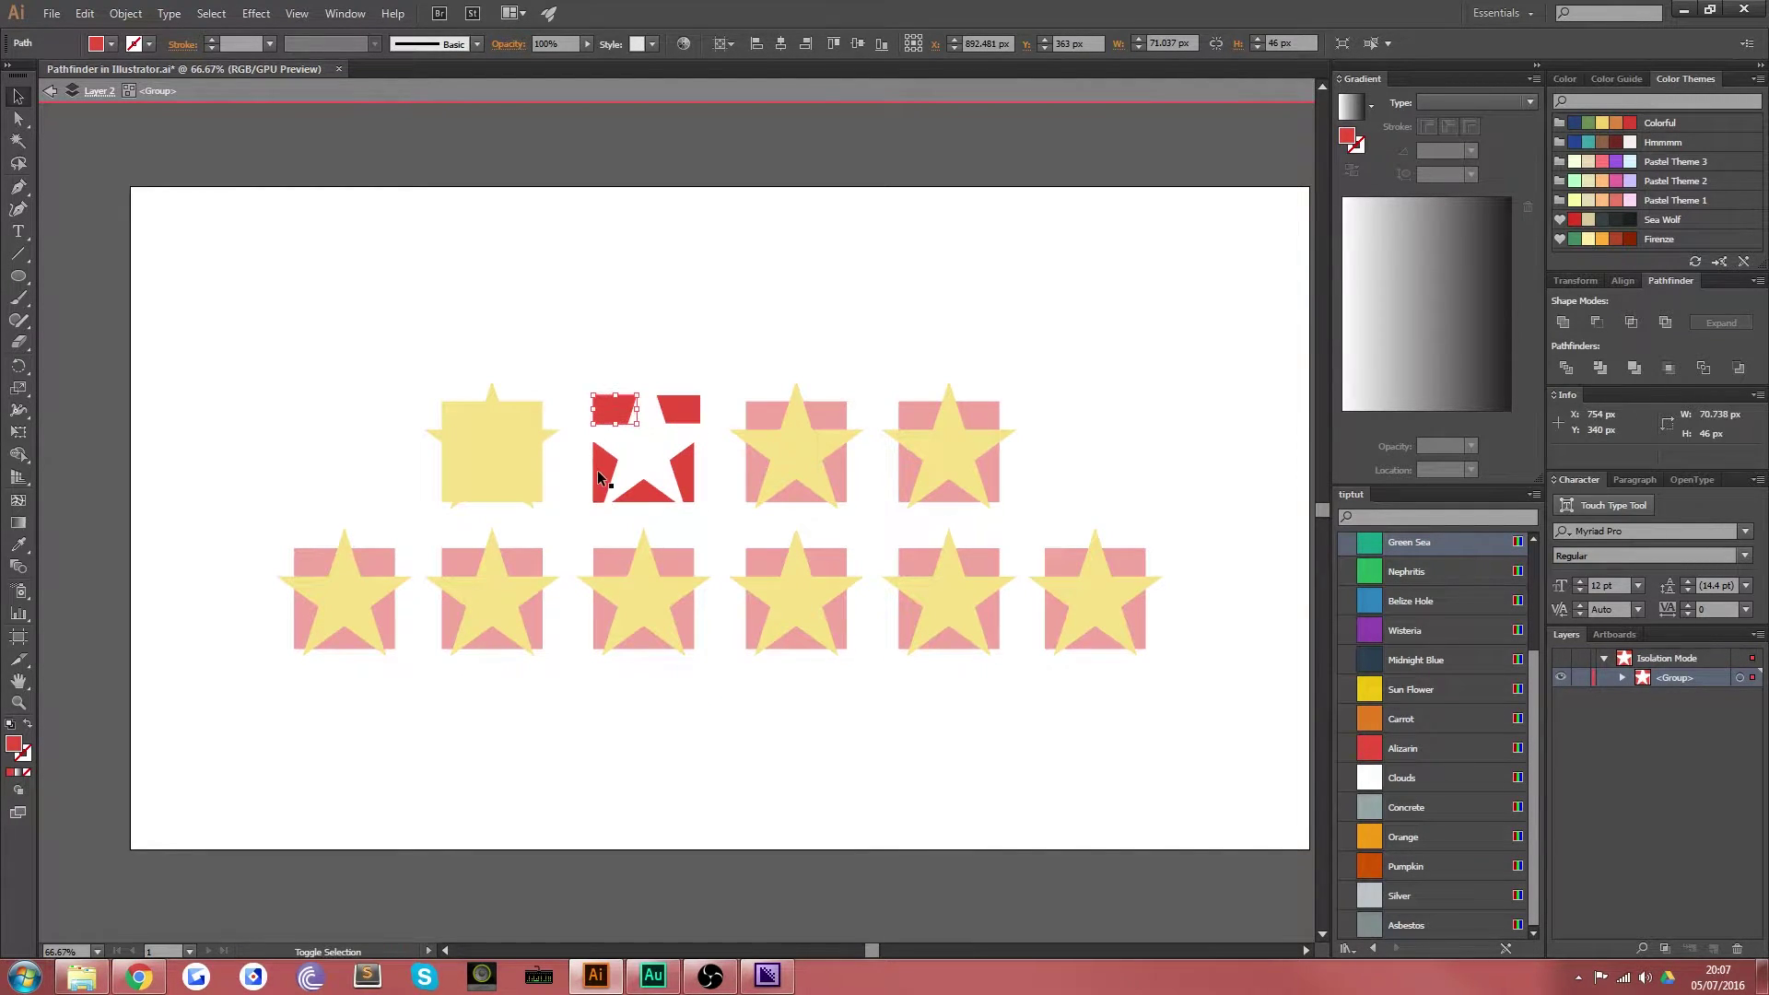
key(shift+Up)
click(605, 488)
key(shift+Left)
click(689, 481)
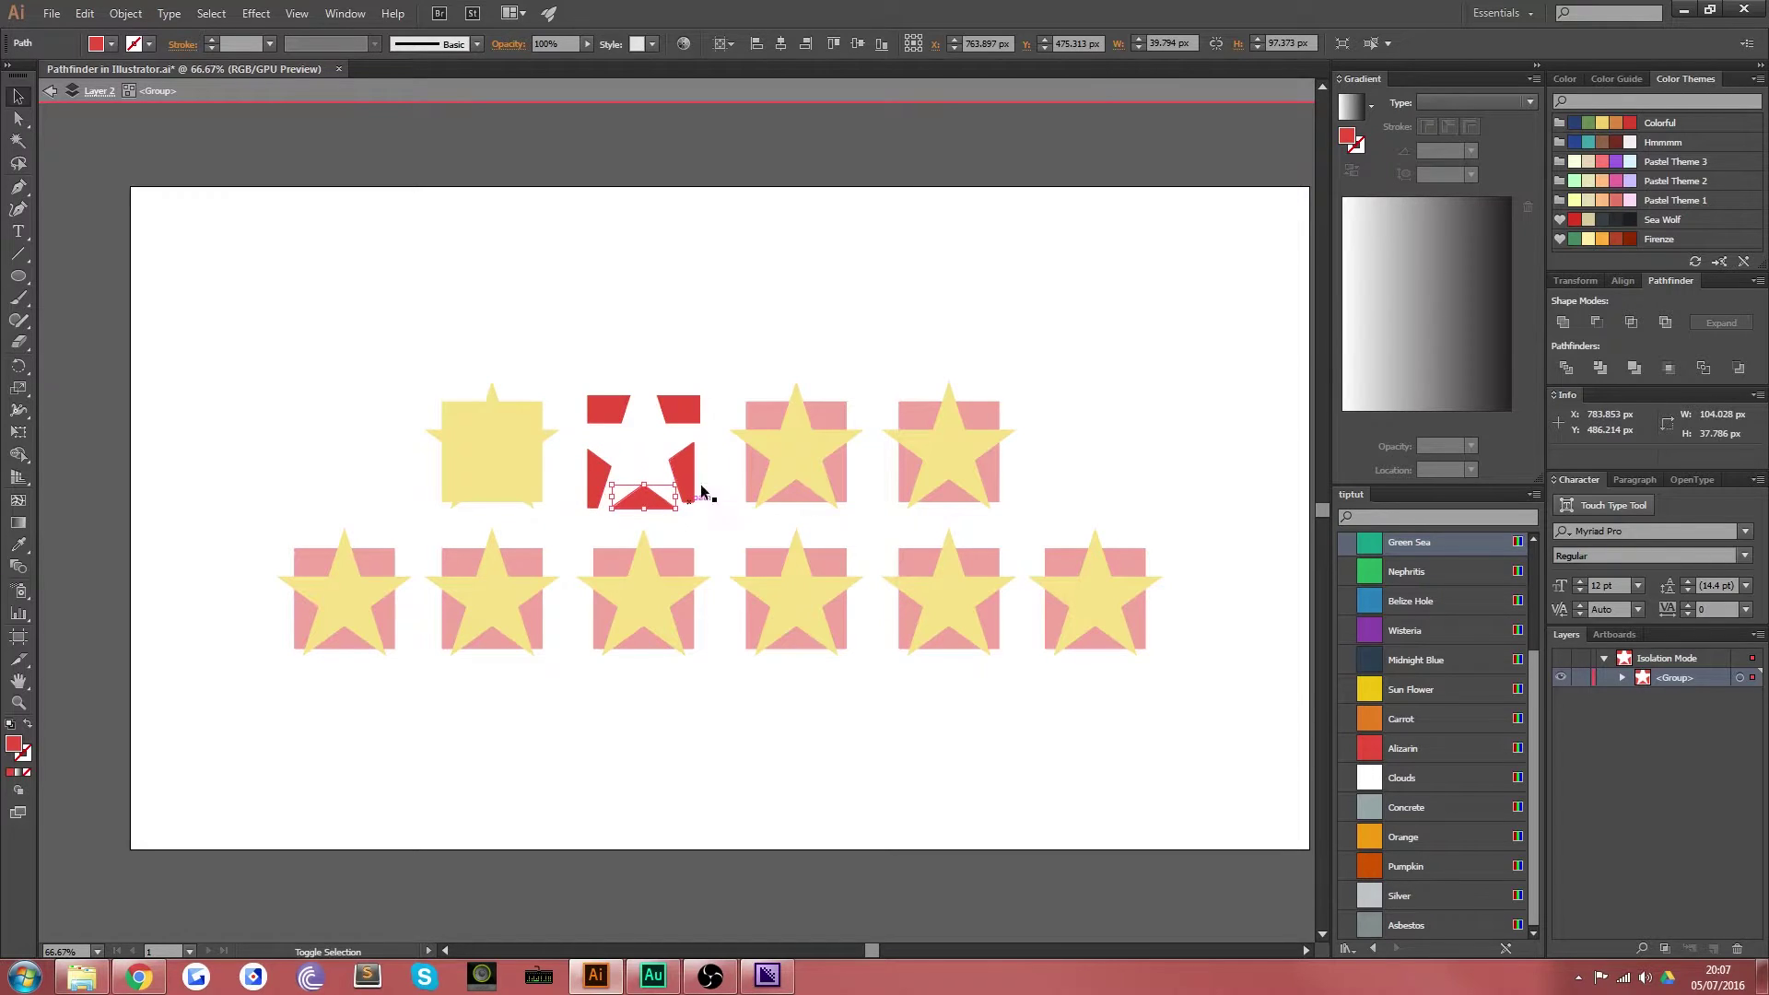
key(shift+Right)
key(shift+Down)
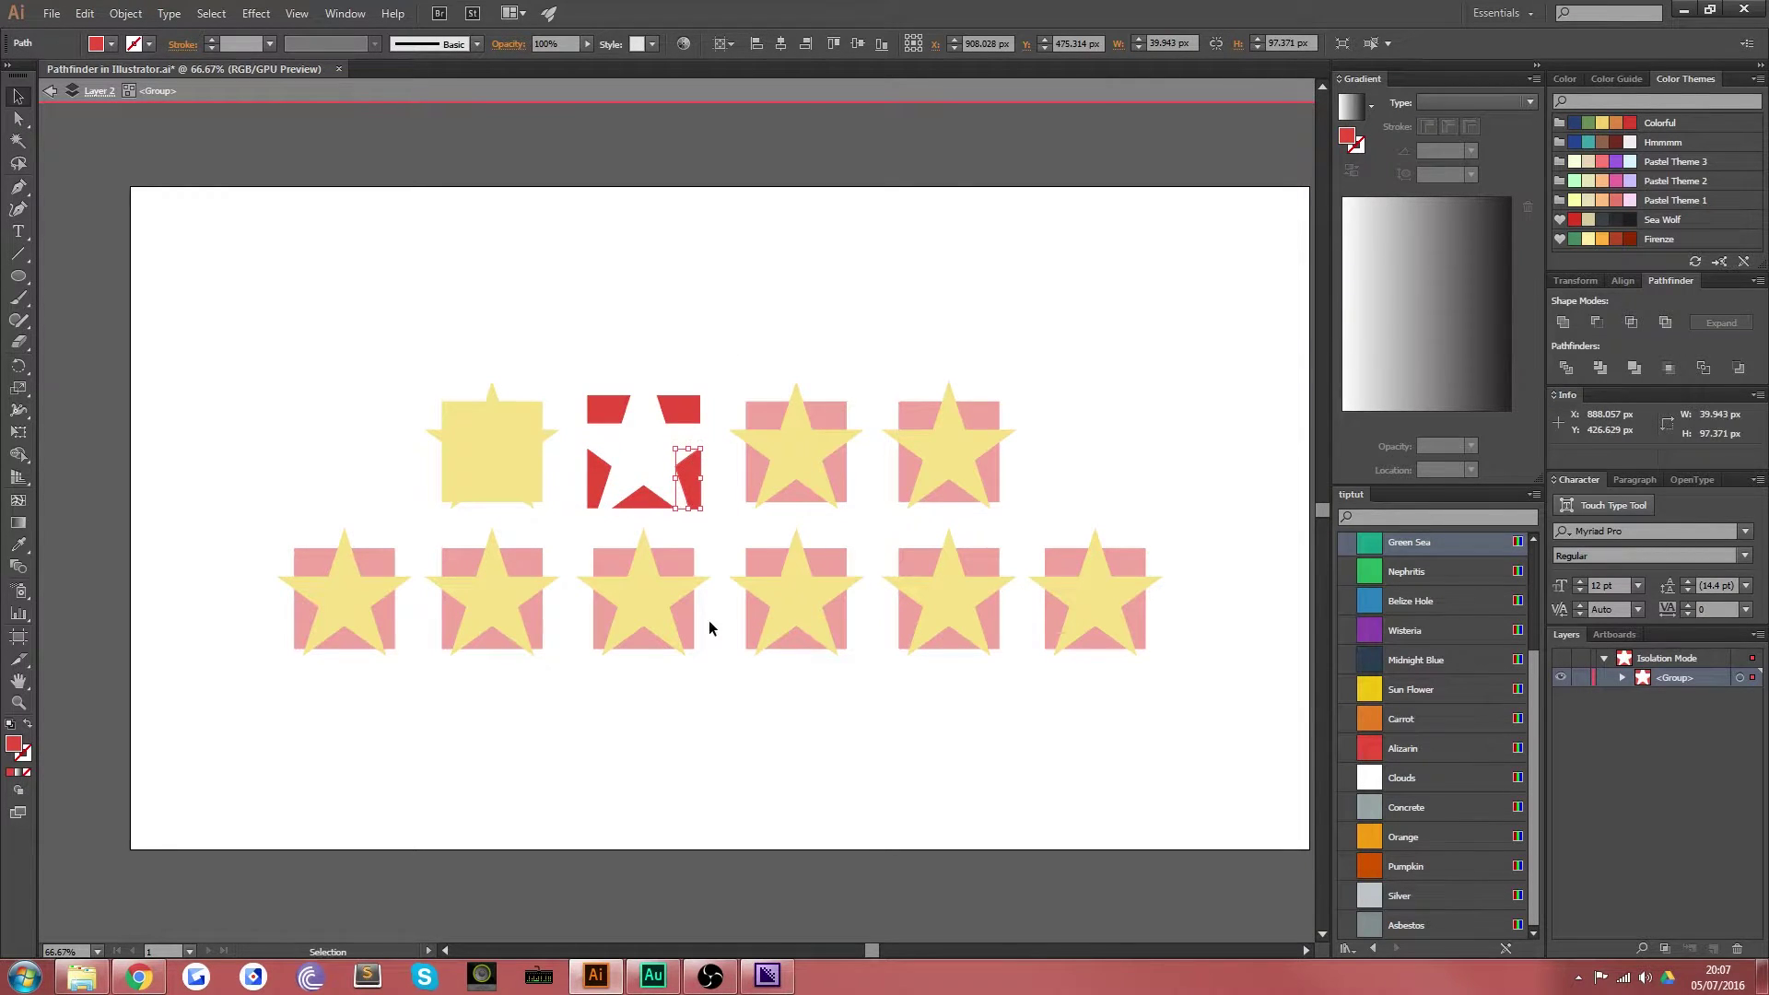
Step: Exit Isolation Mode and select the third star-and-square pair
click(776, 360)
double_click(798, 317)
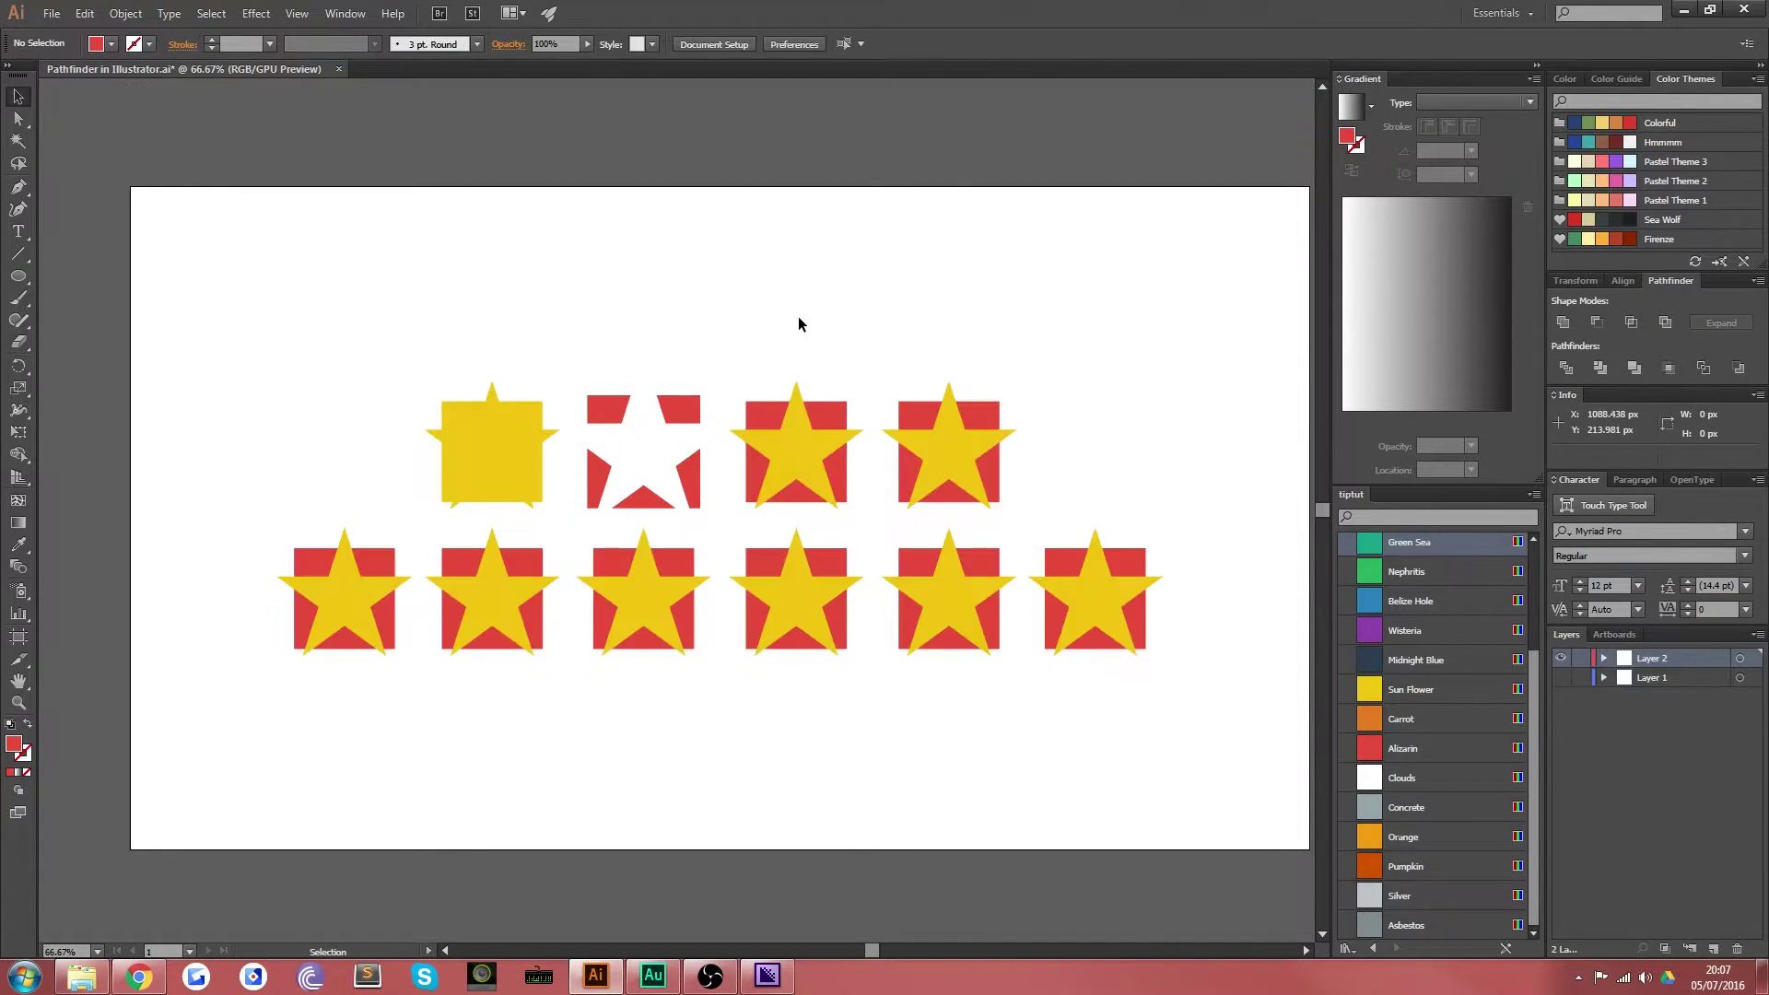
drag(849, 348, 807, 490)
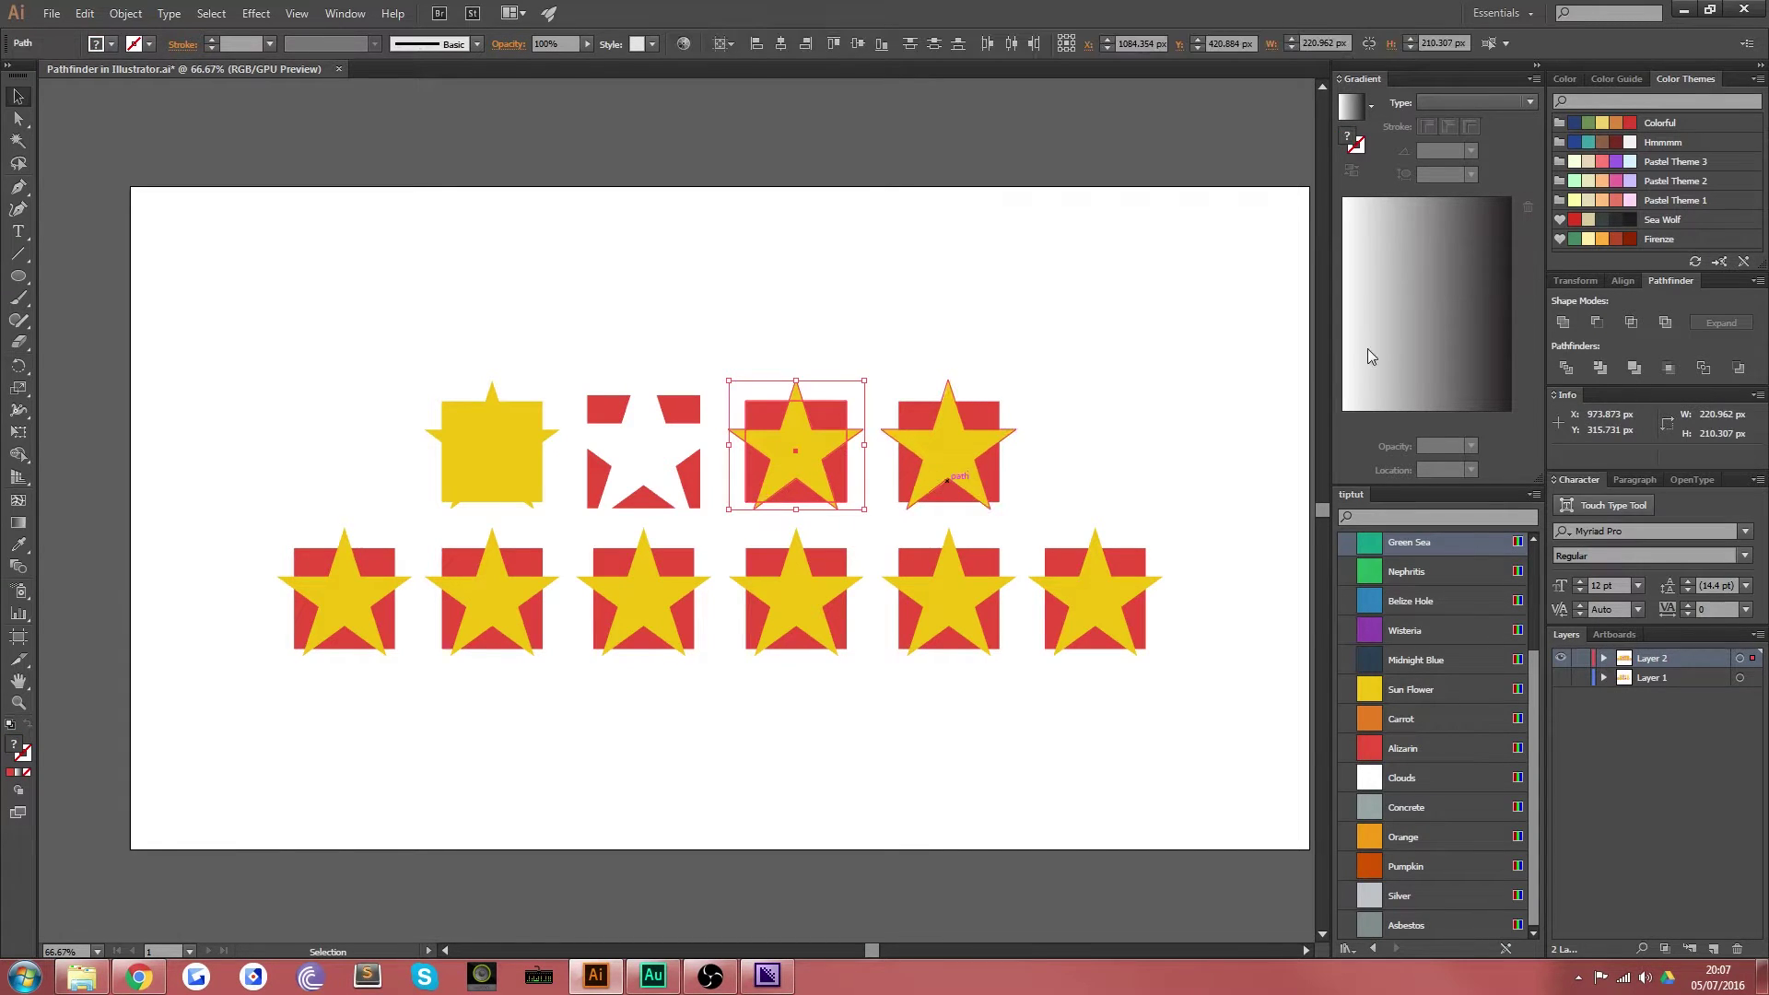
Step: Apply Intersect to the third pair, leaving a yellow star, and inspect it in isolation
click(1632, 323)
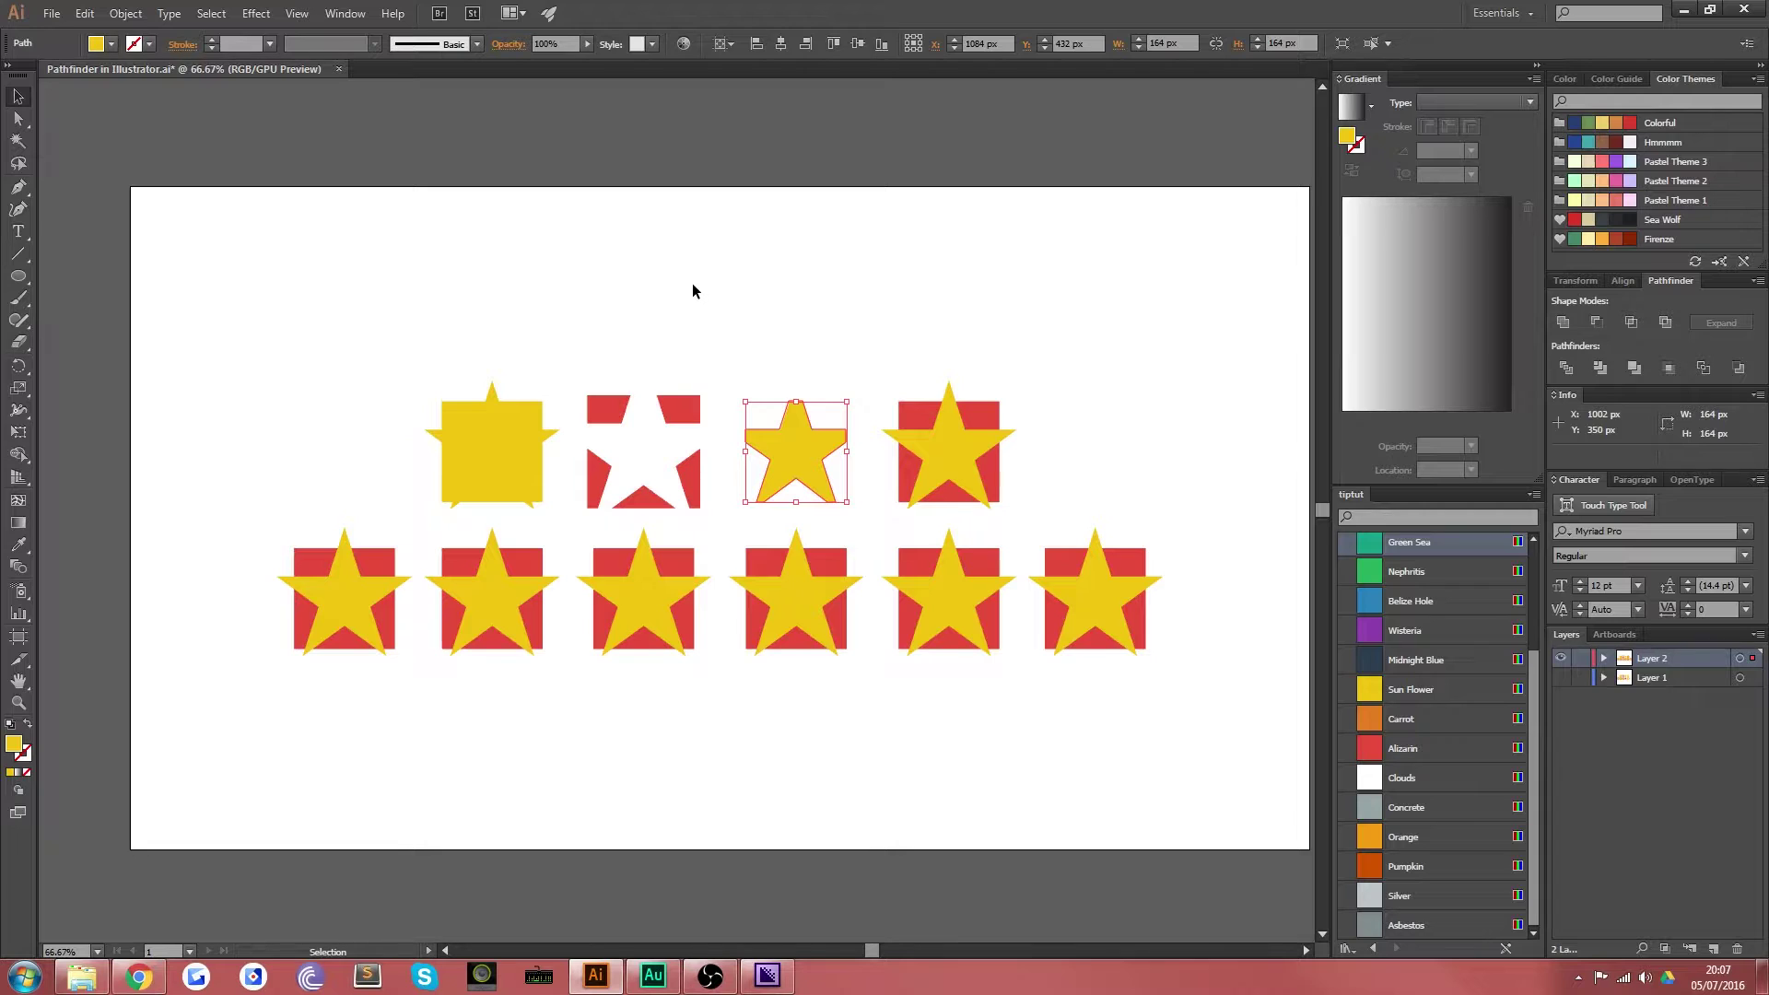
click(809, 338)
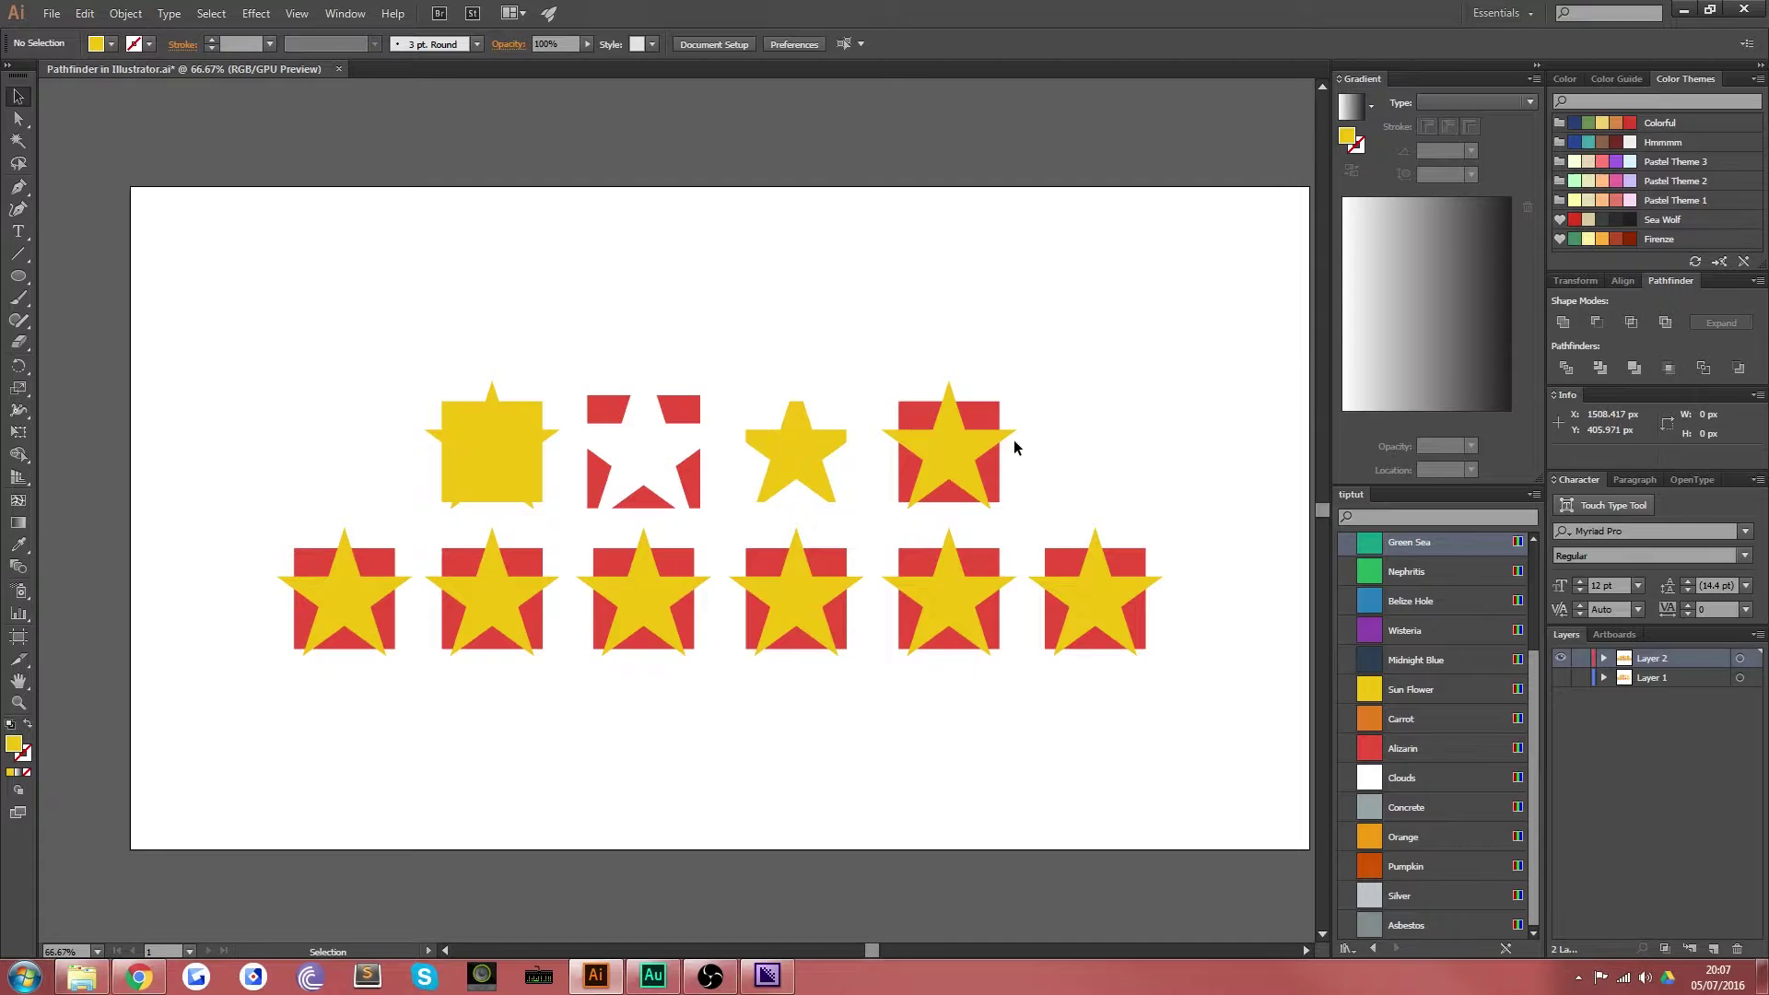
double_click(803, 455)
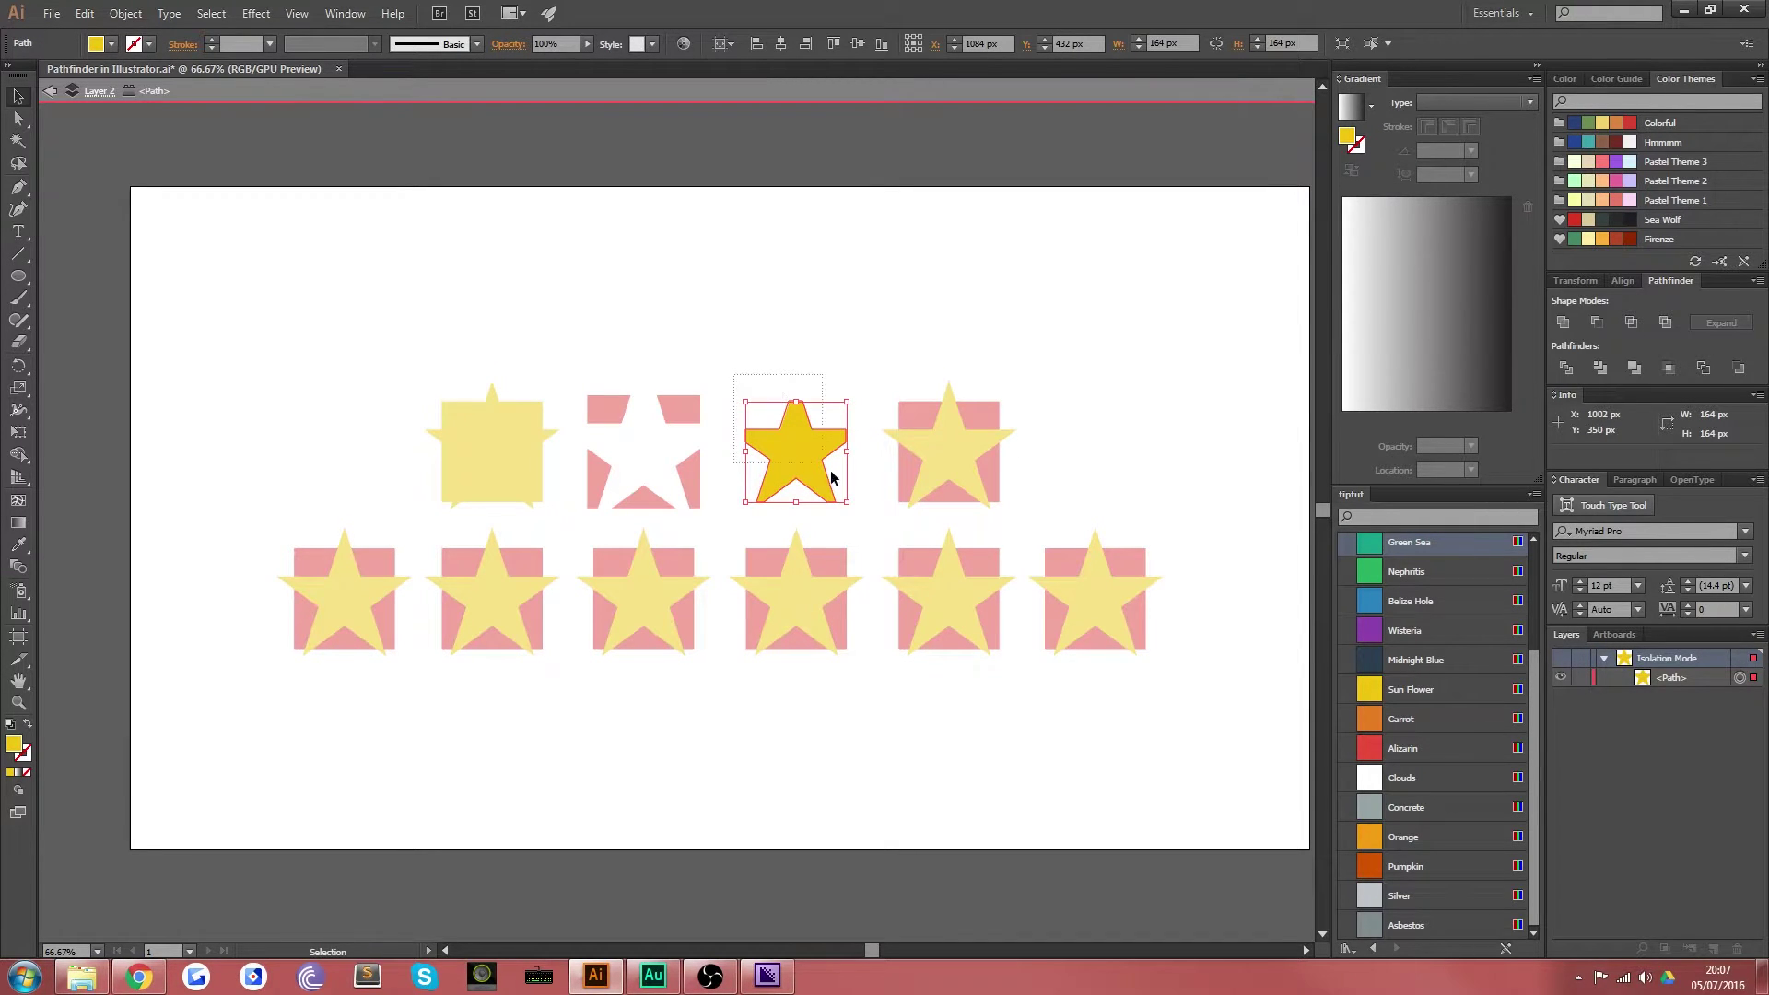
drag(827, 476, 832, 489)
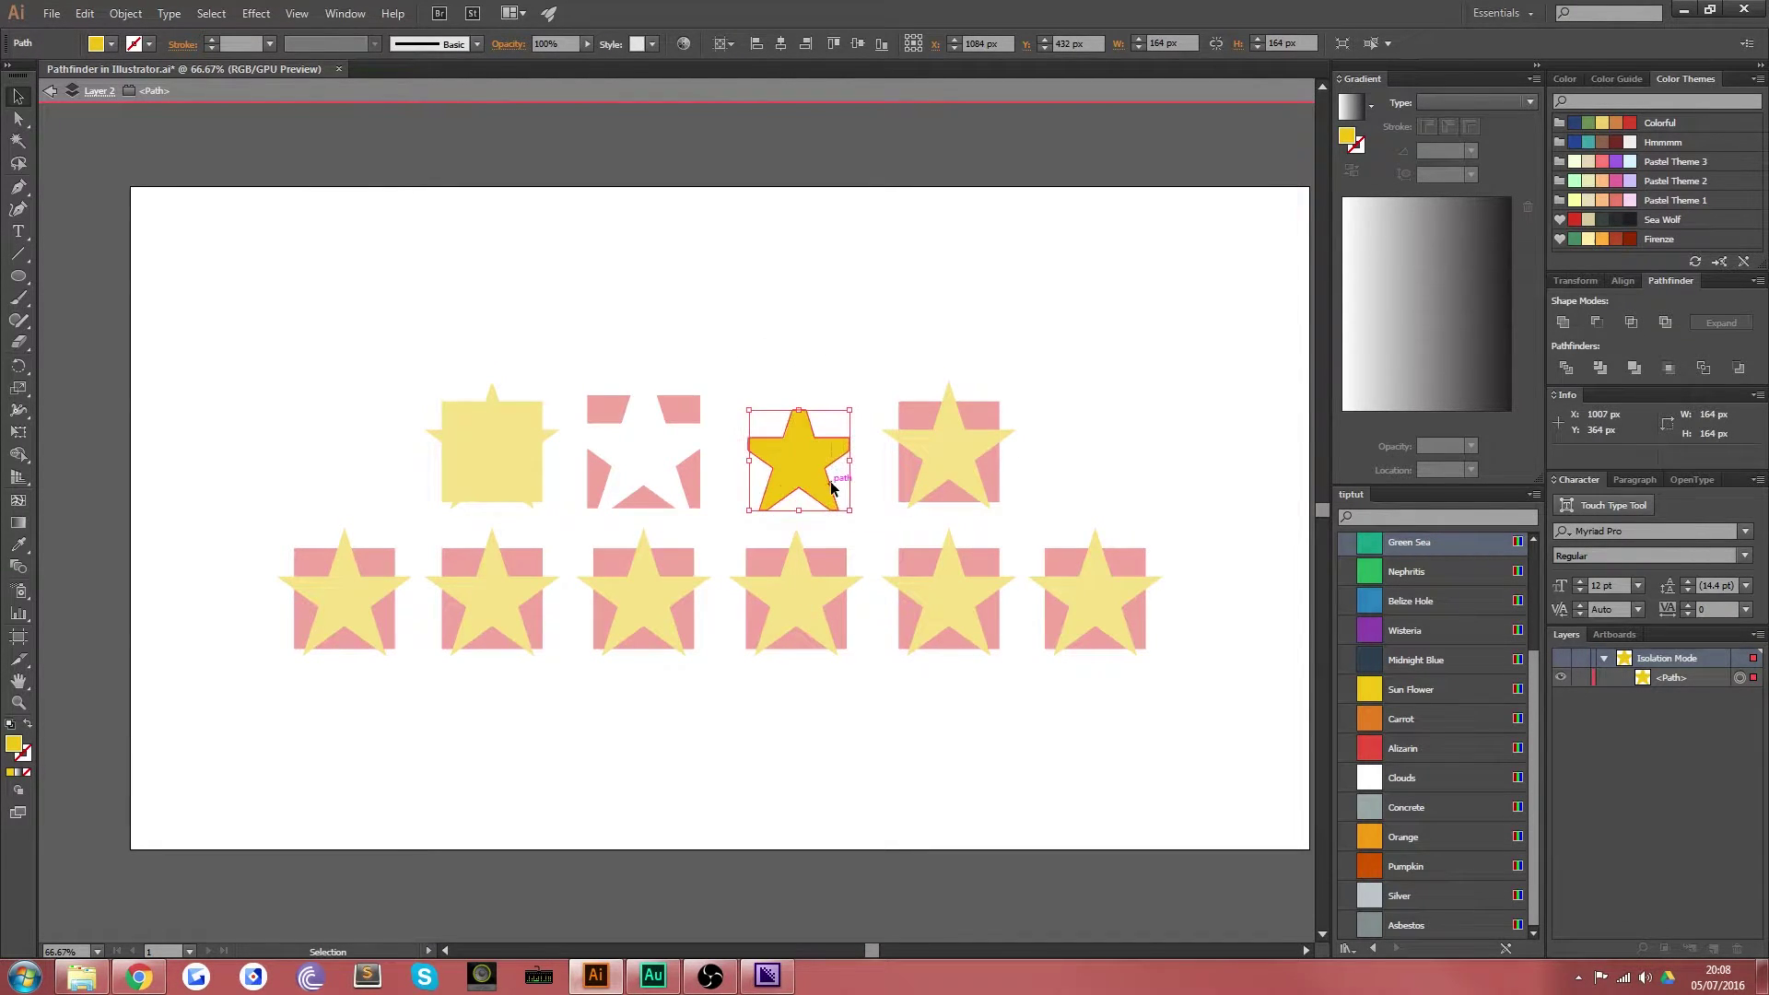
key(ctrl+z)
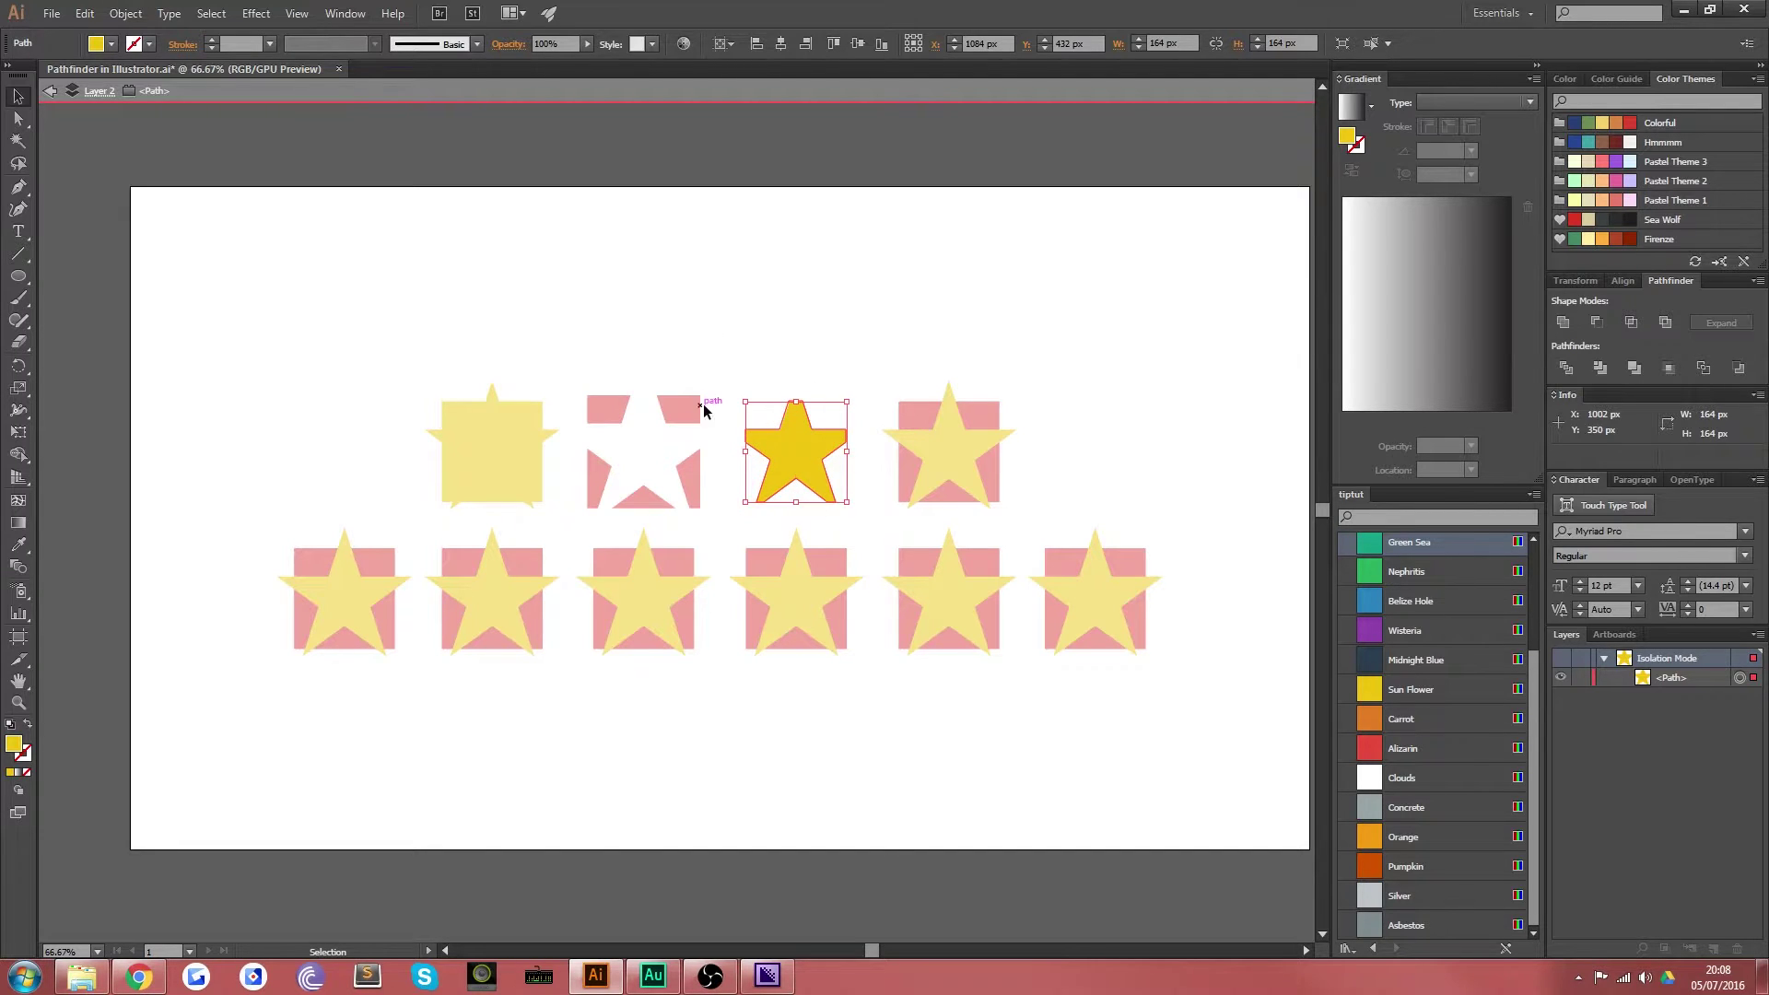
double_click(742, 347)
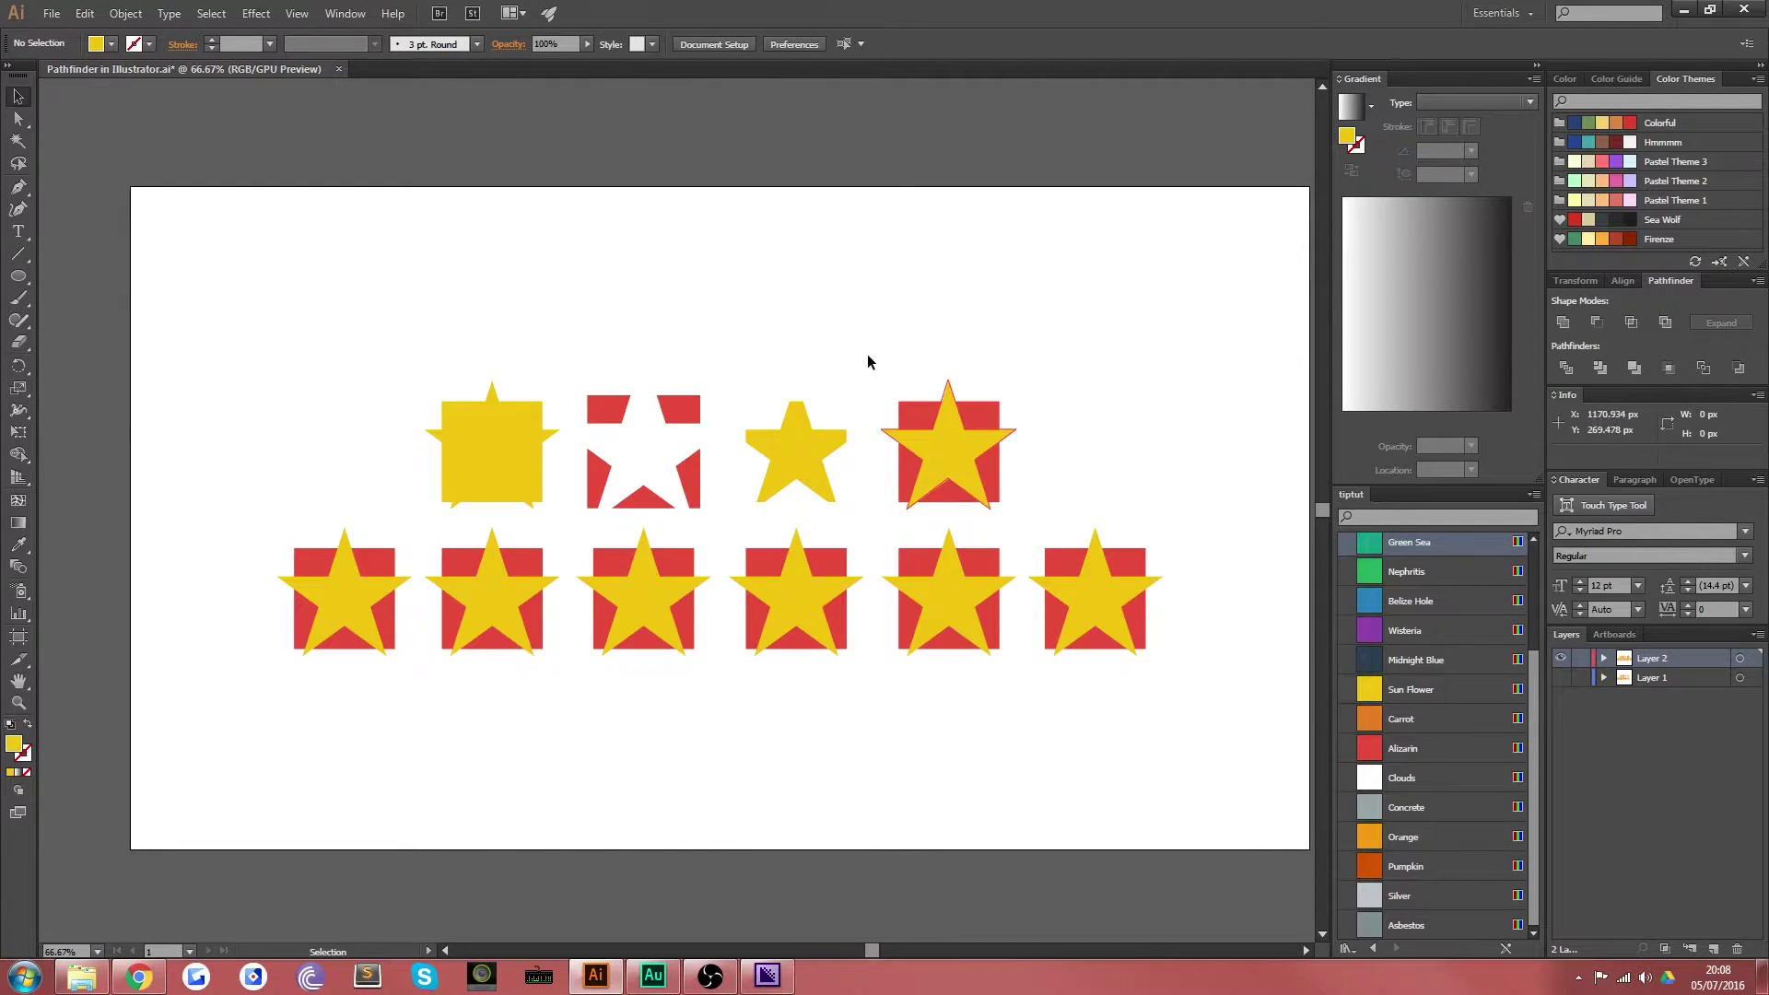
Step: Apply Exclude to the fourth pair so the star-shaped overlap becomes a hole
drag(883, 332, 1073, 467)
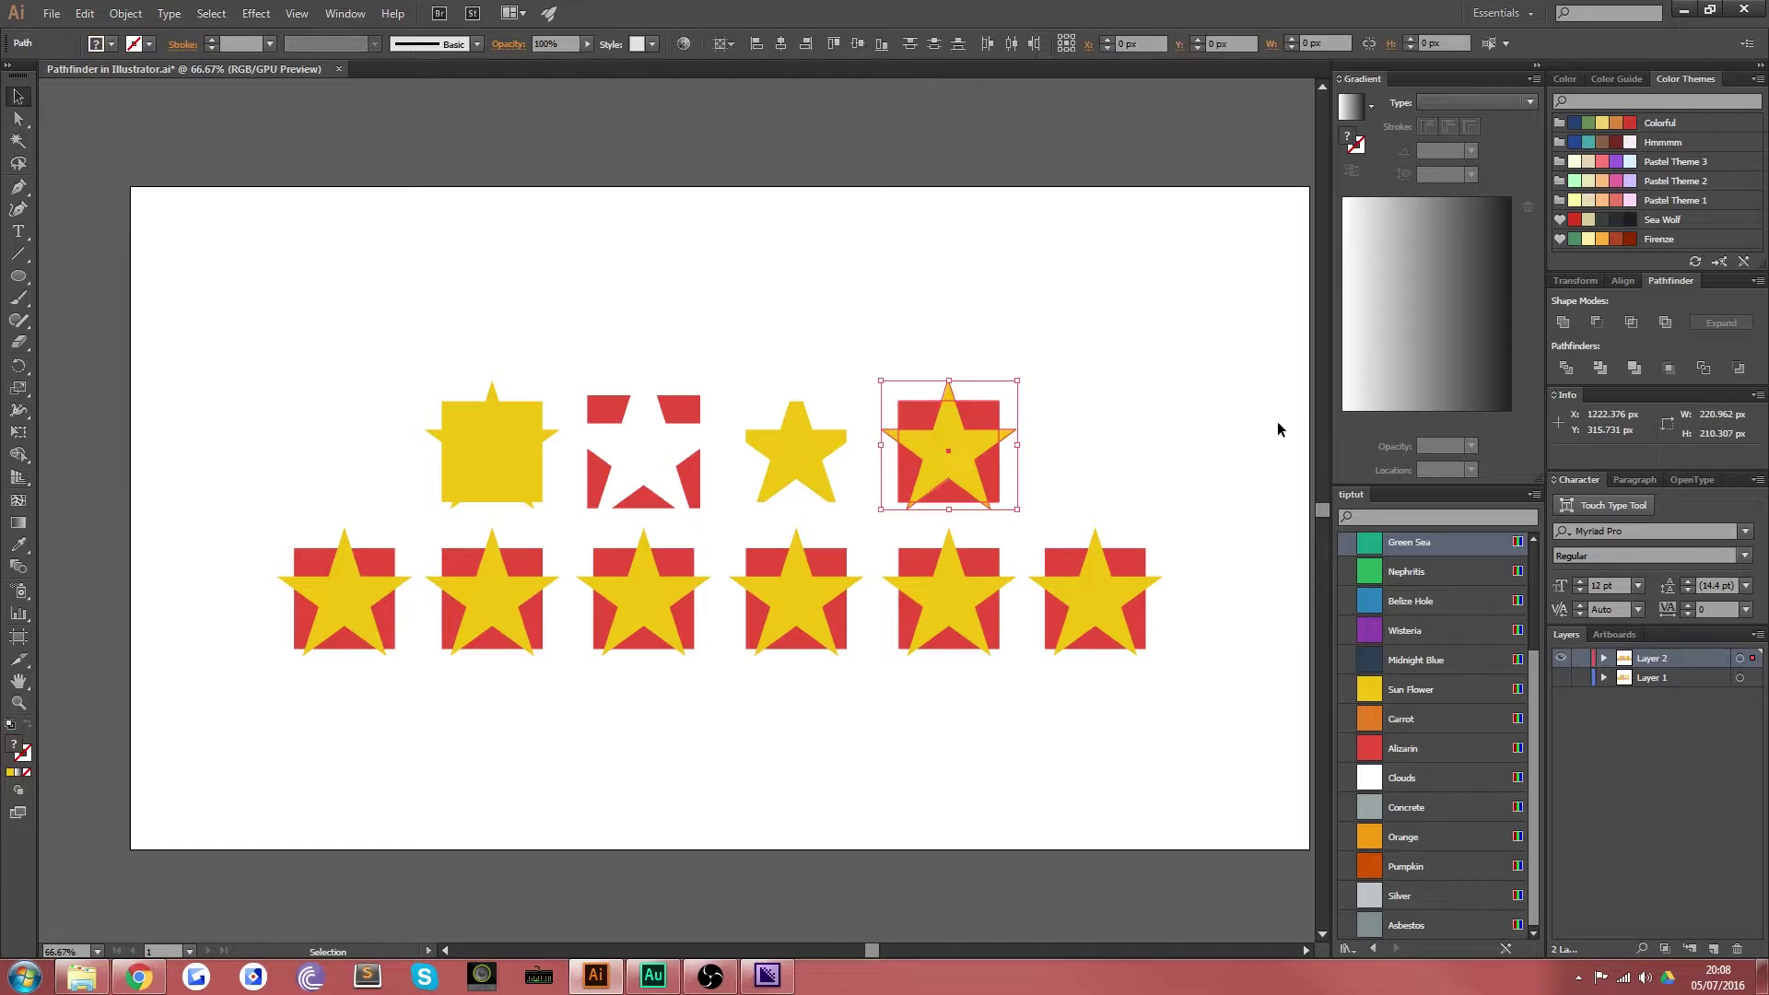
click(1663, 324)
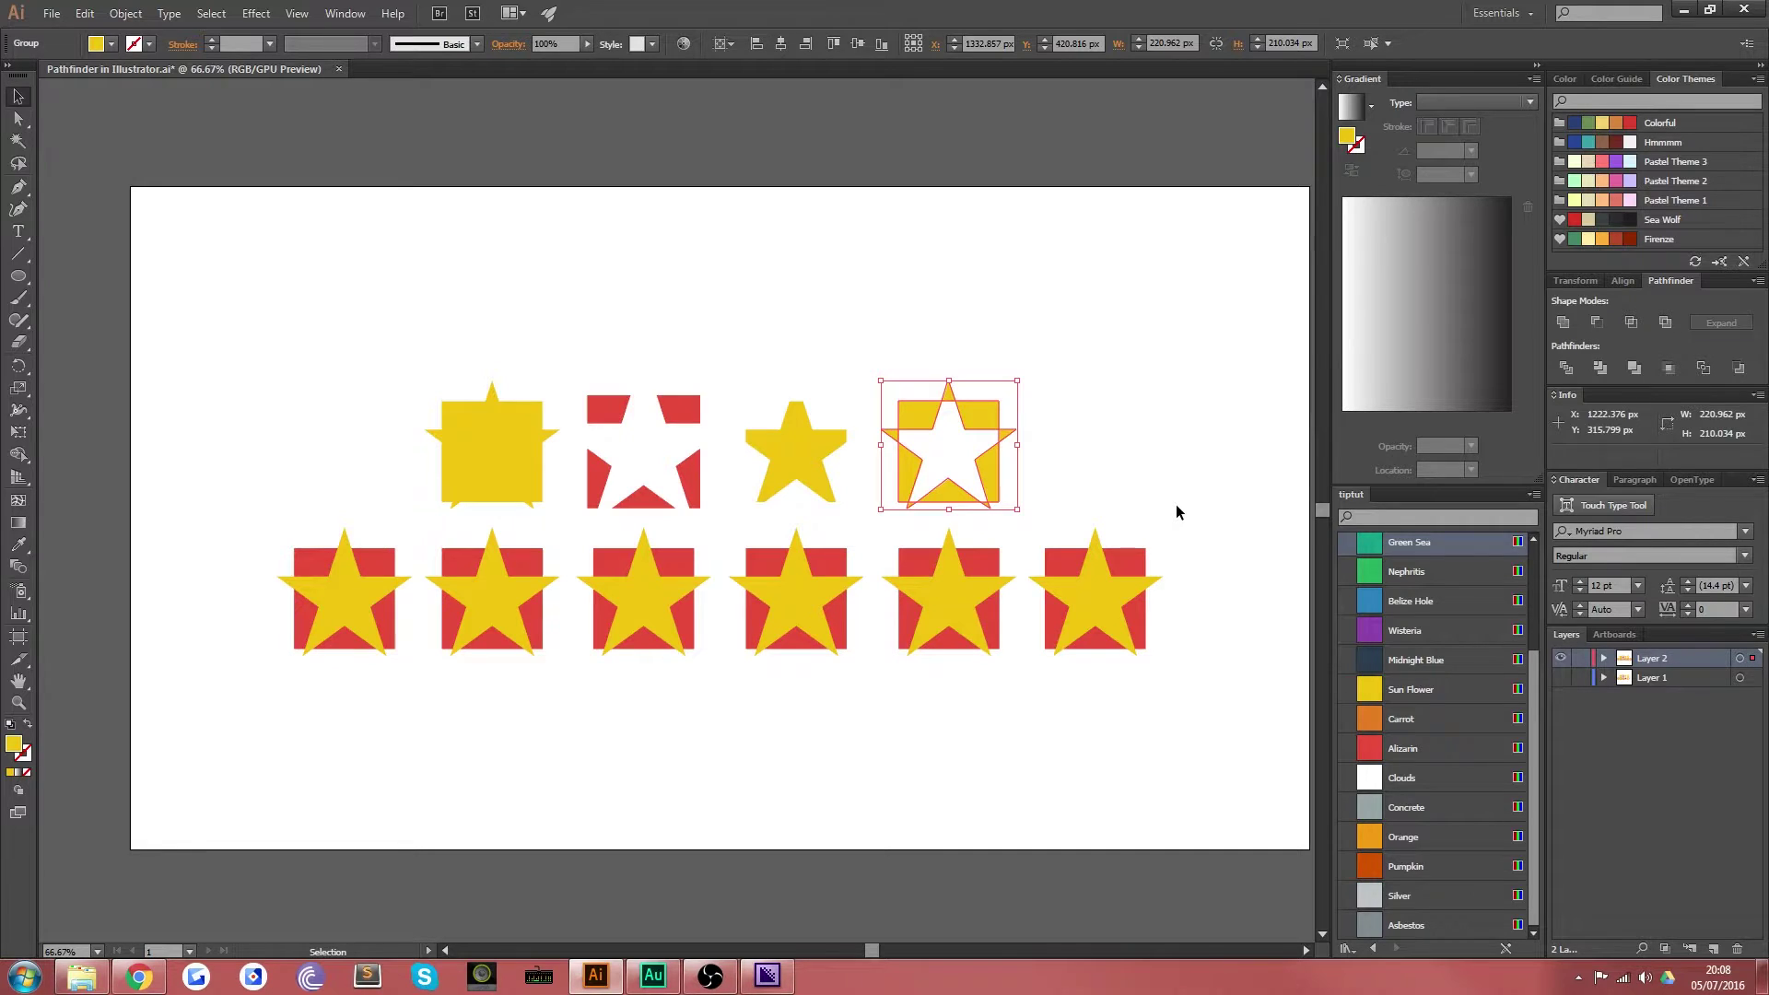
drag(448, 300, 1099, 518)
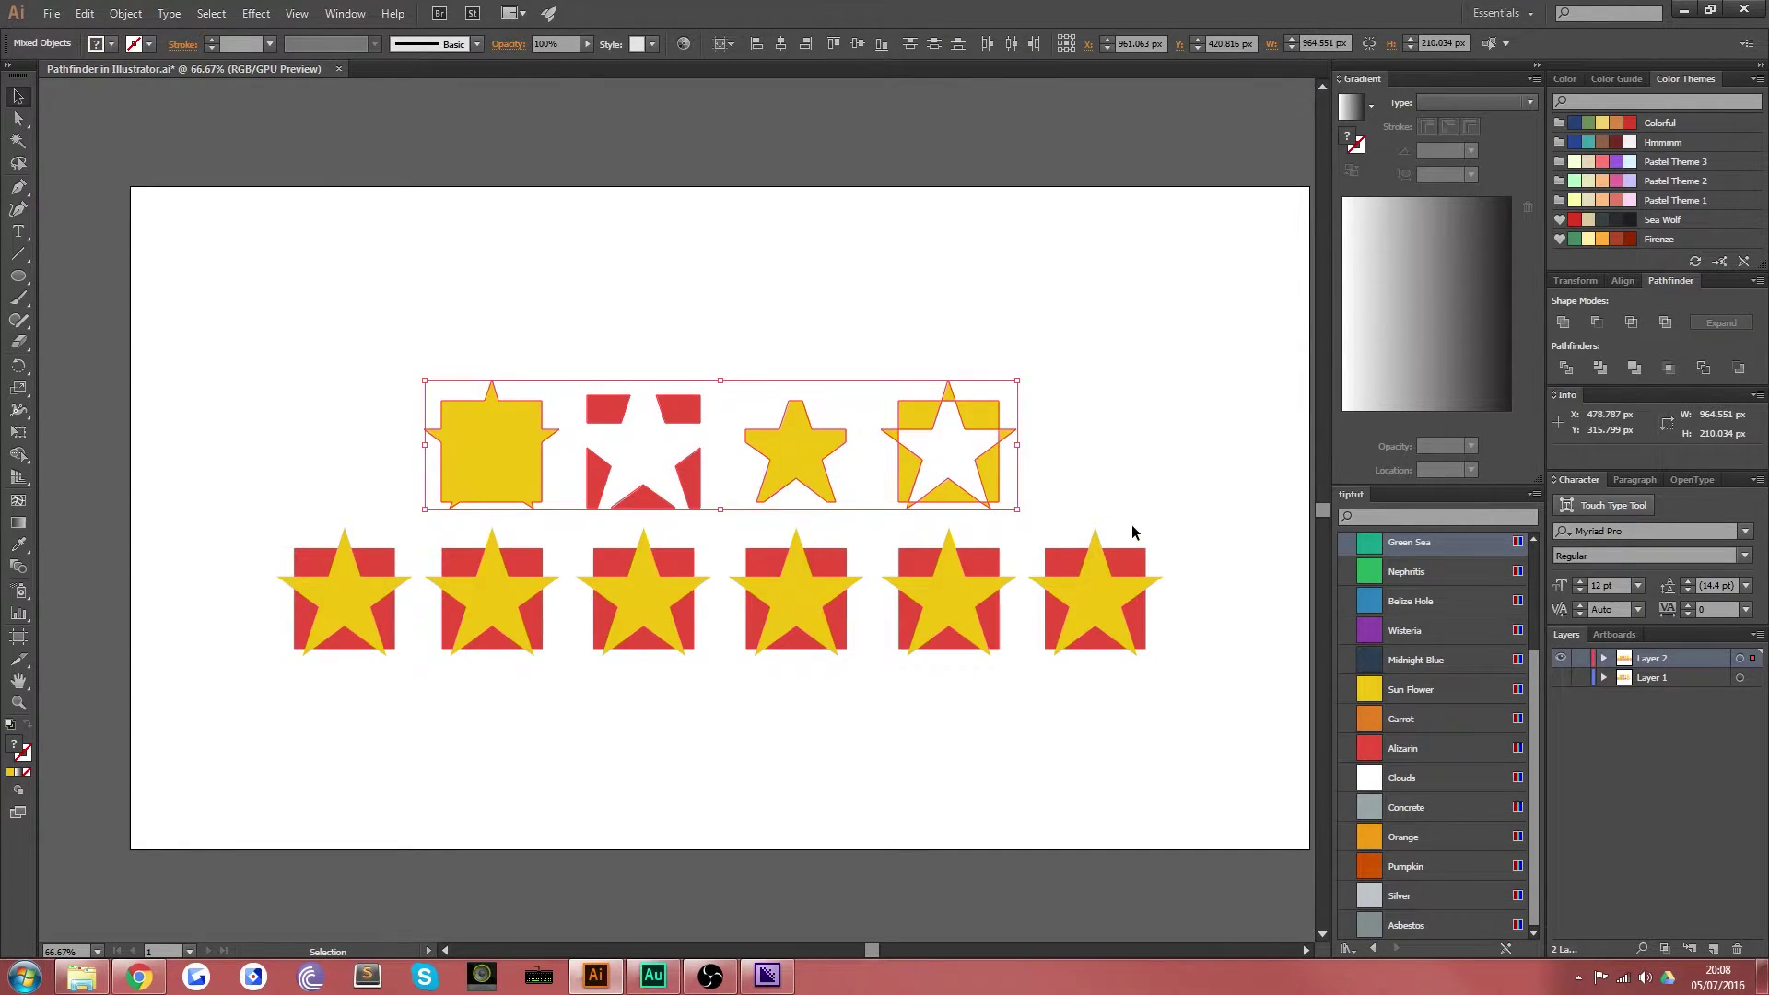
click(332, 539)
drag(199, 514, 347, 700)
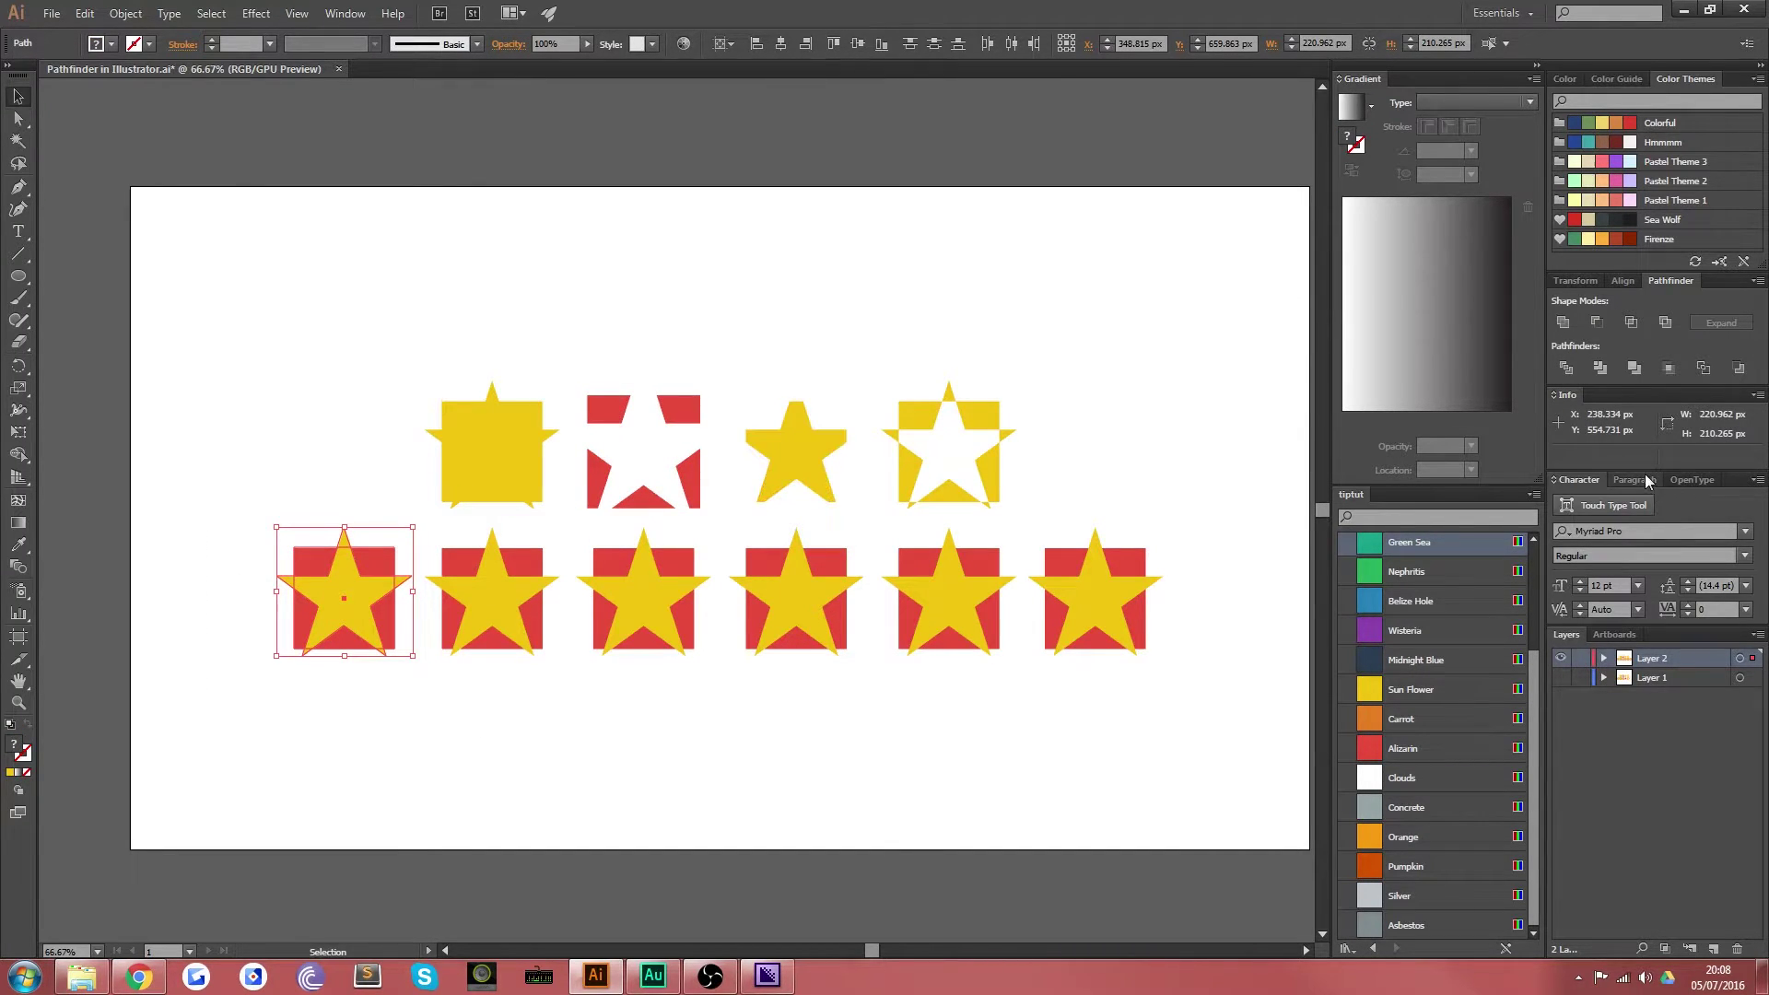
Step: Divide the first bottom-row pair into pieces and nudge the top-left red piece outward
click(1563, 373)
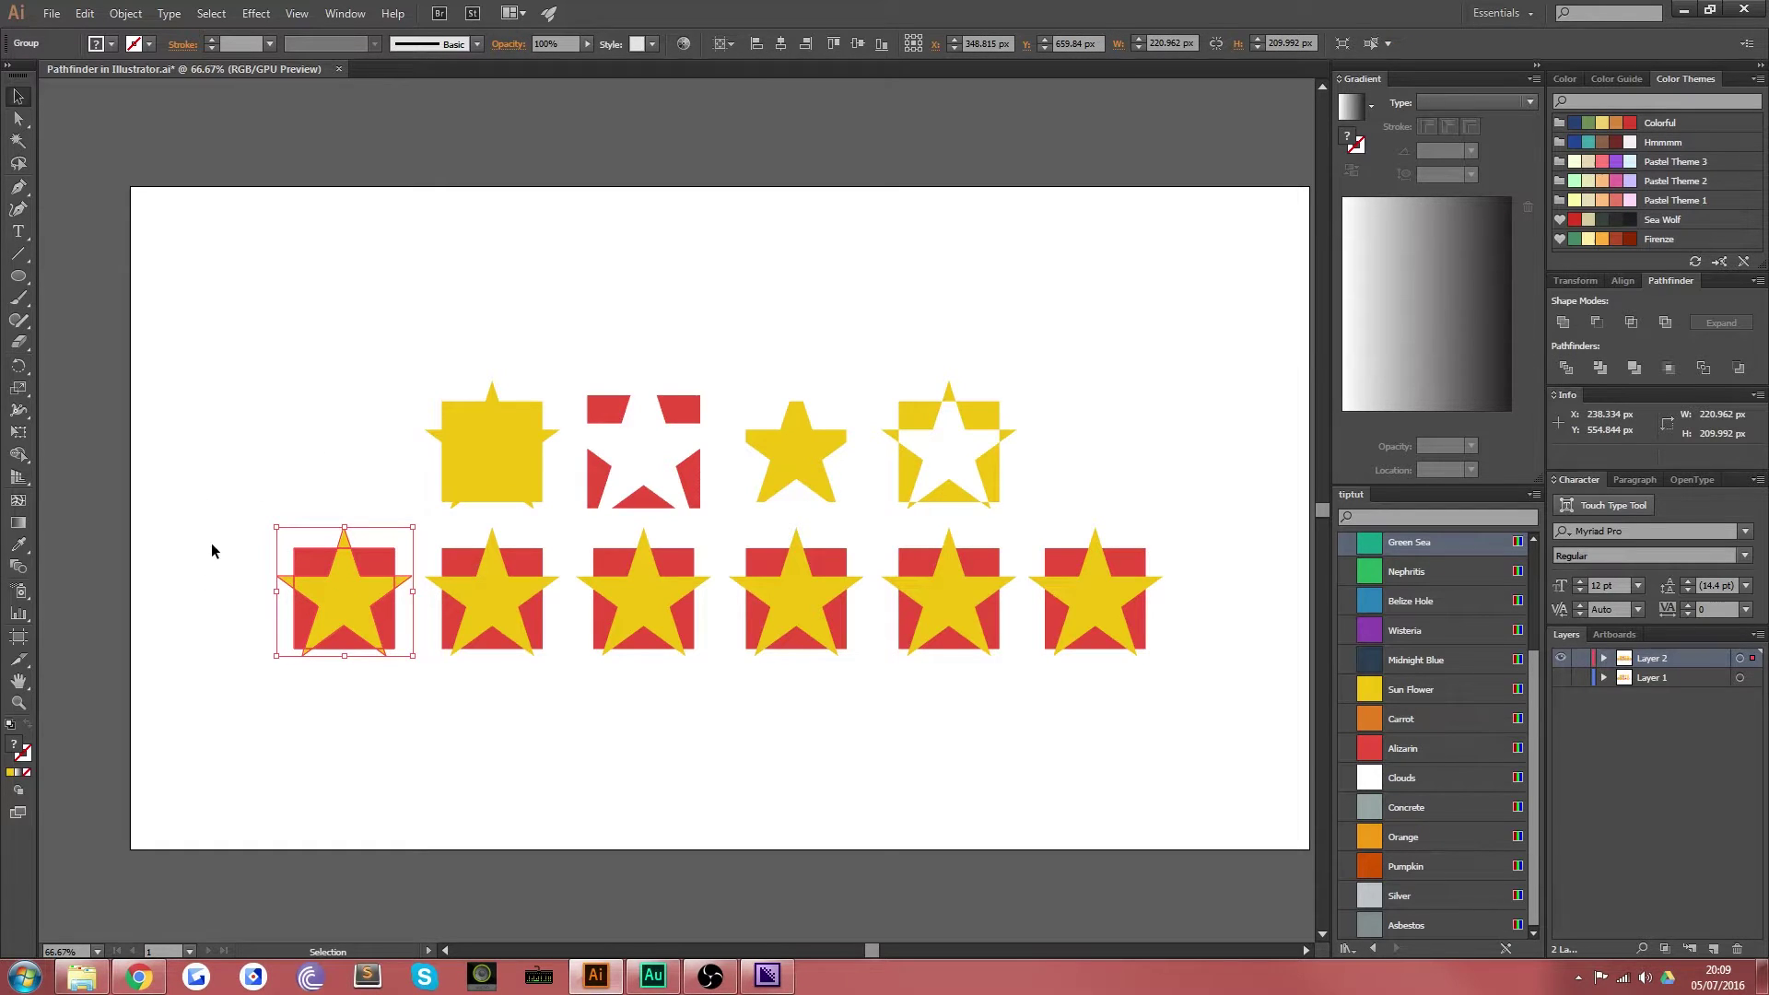
click(196, 564)
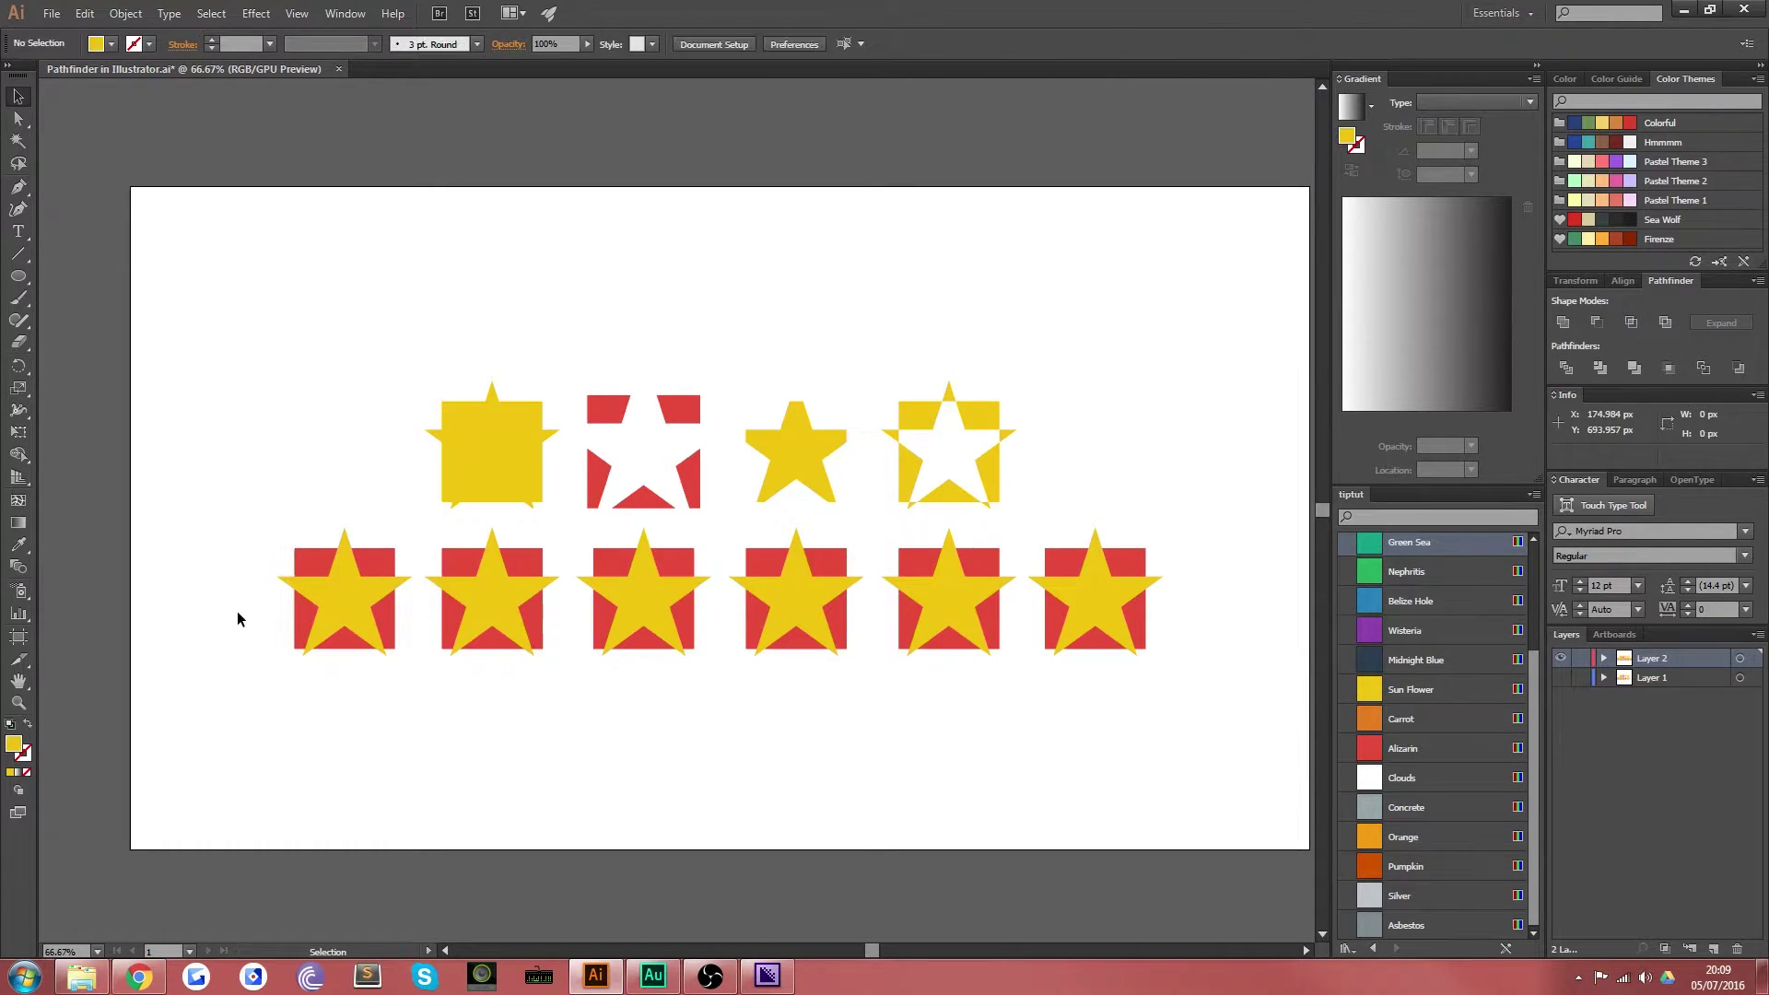
double_click(335, 599)
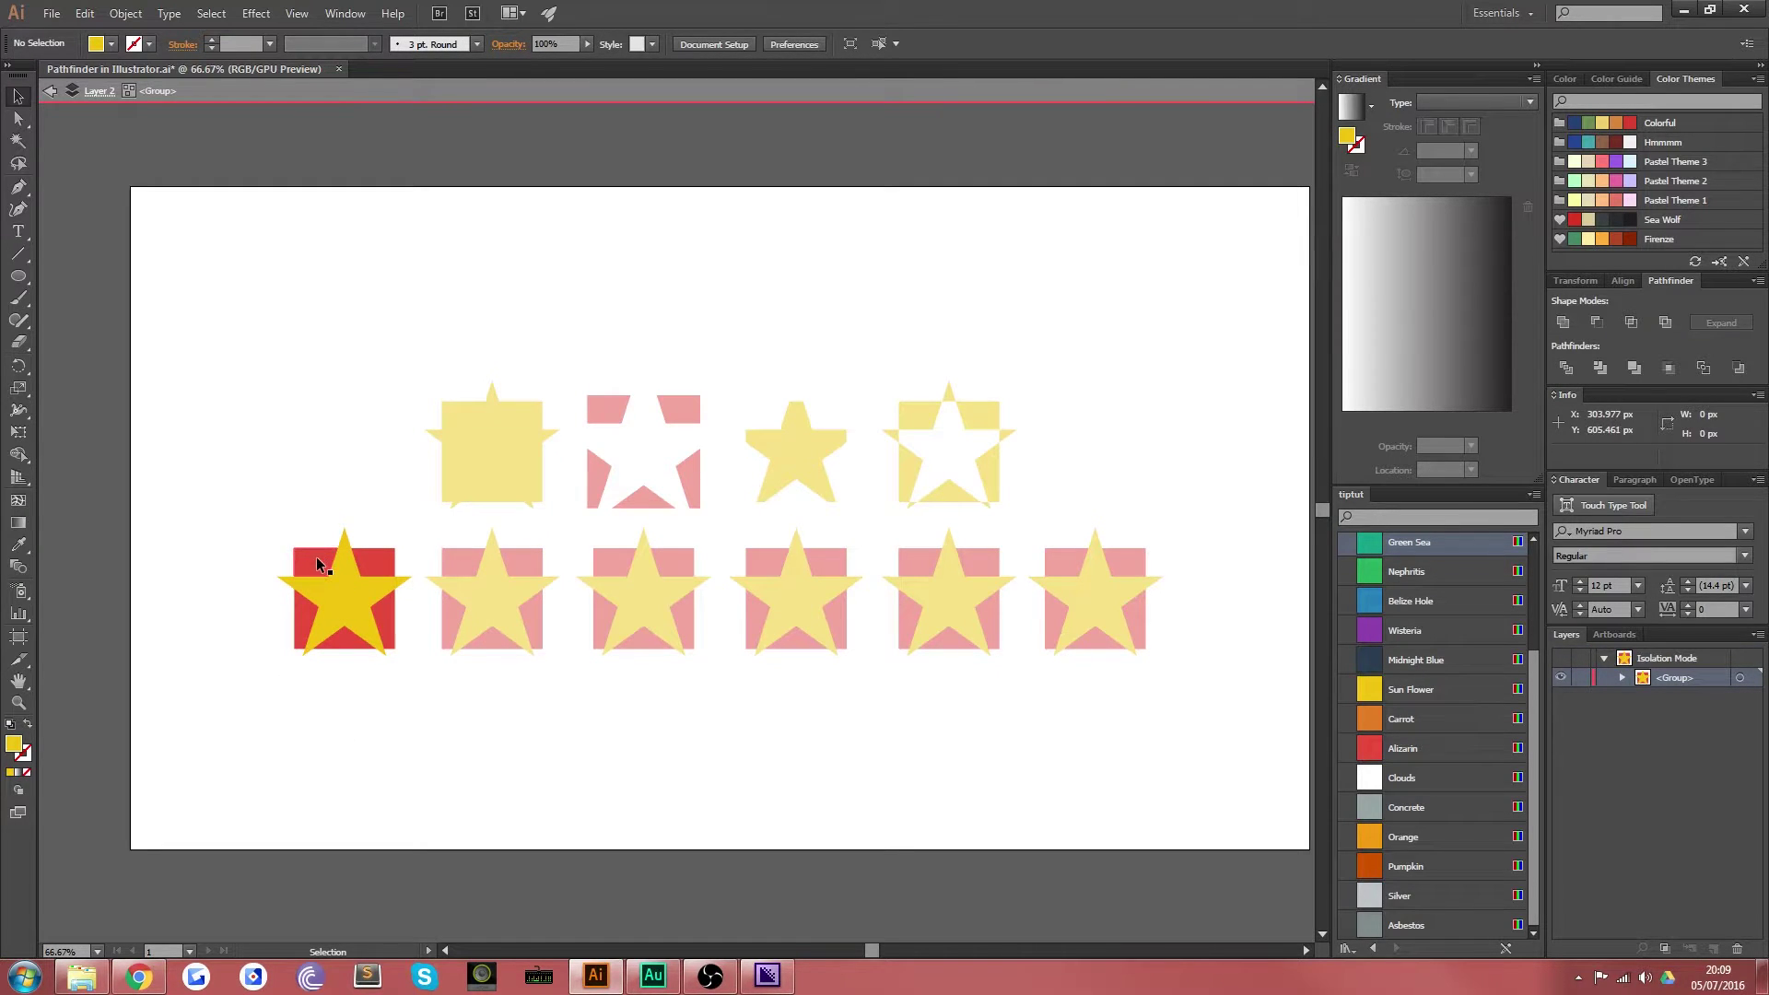
drag(317, 557, 310, 550)
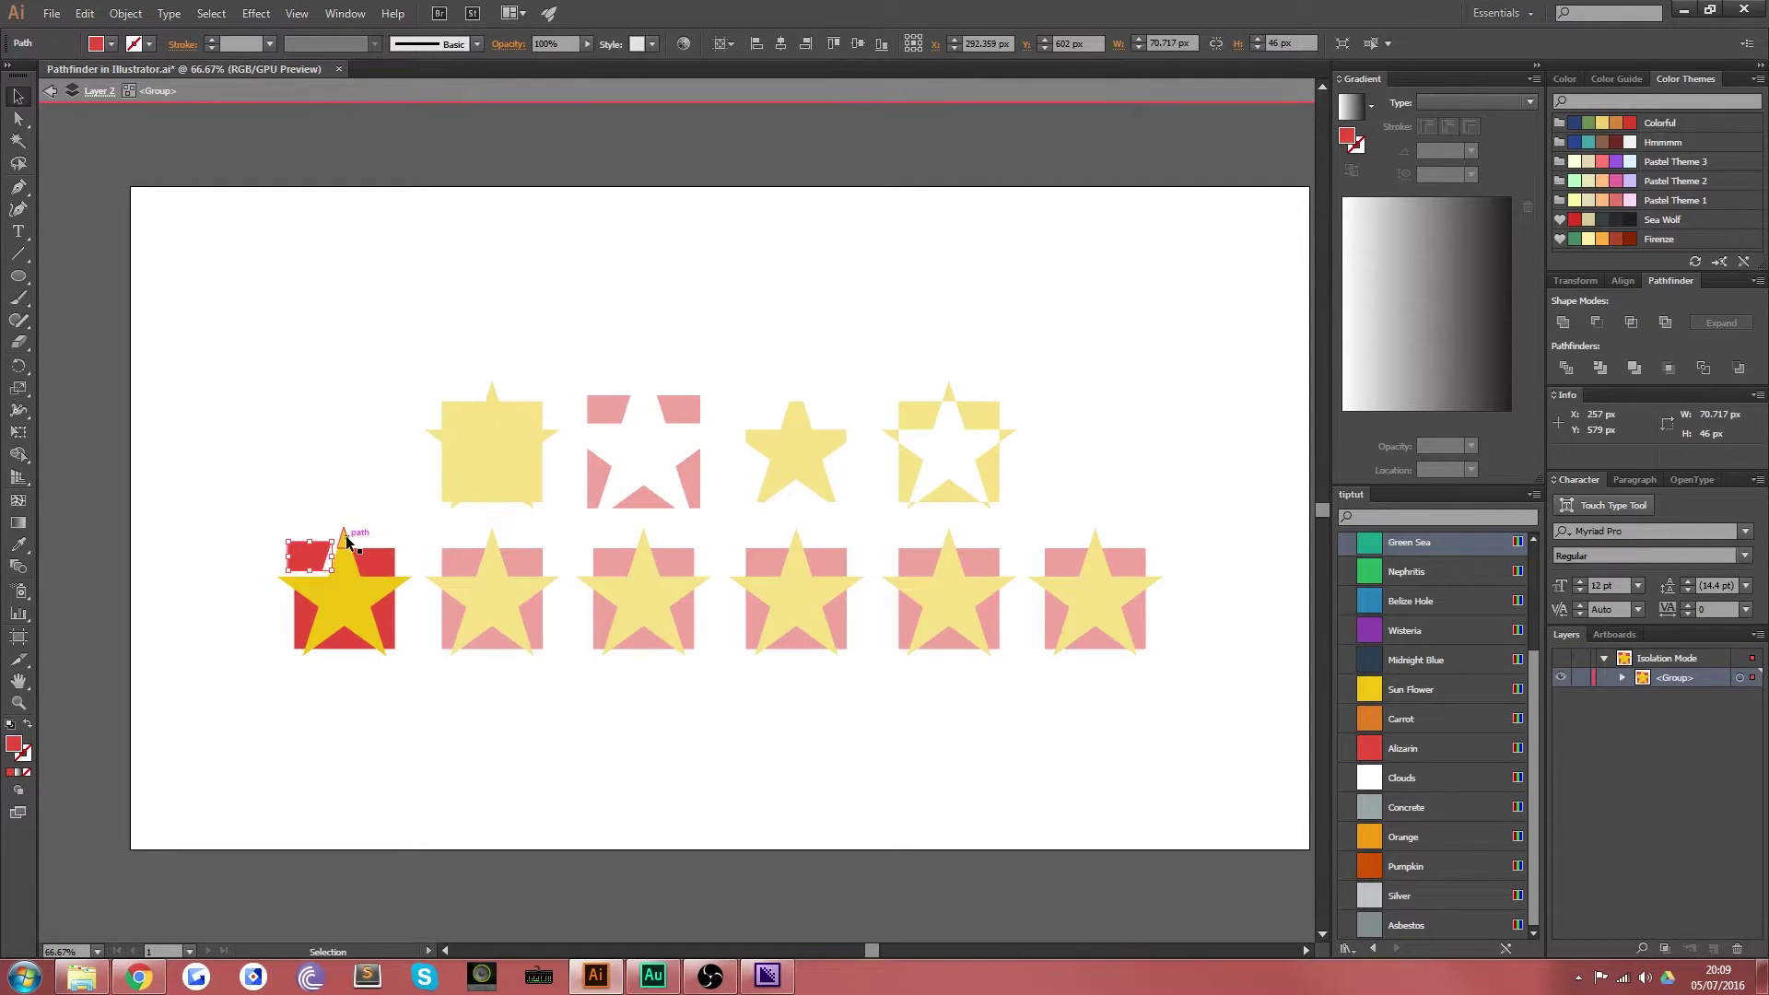
Step: Select each divided red and yellow piece in turn to check the split
click(380, 570)
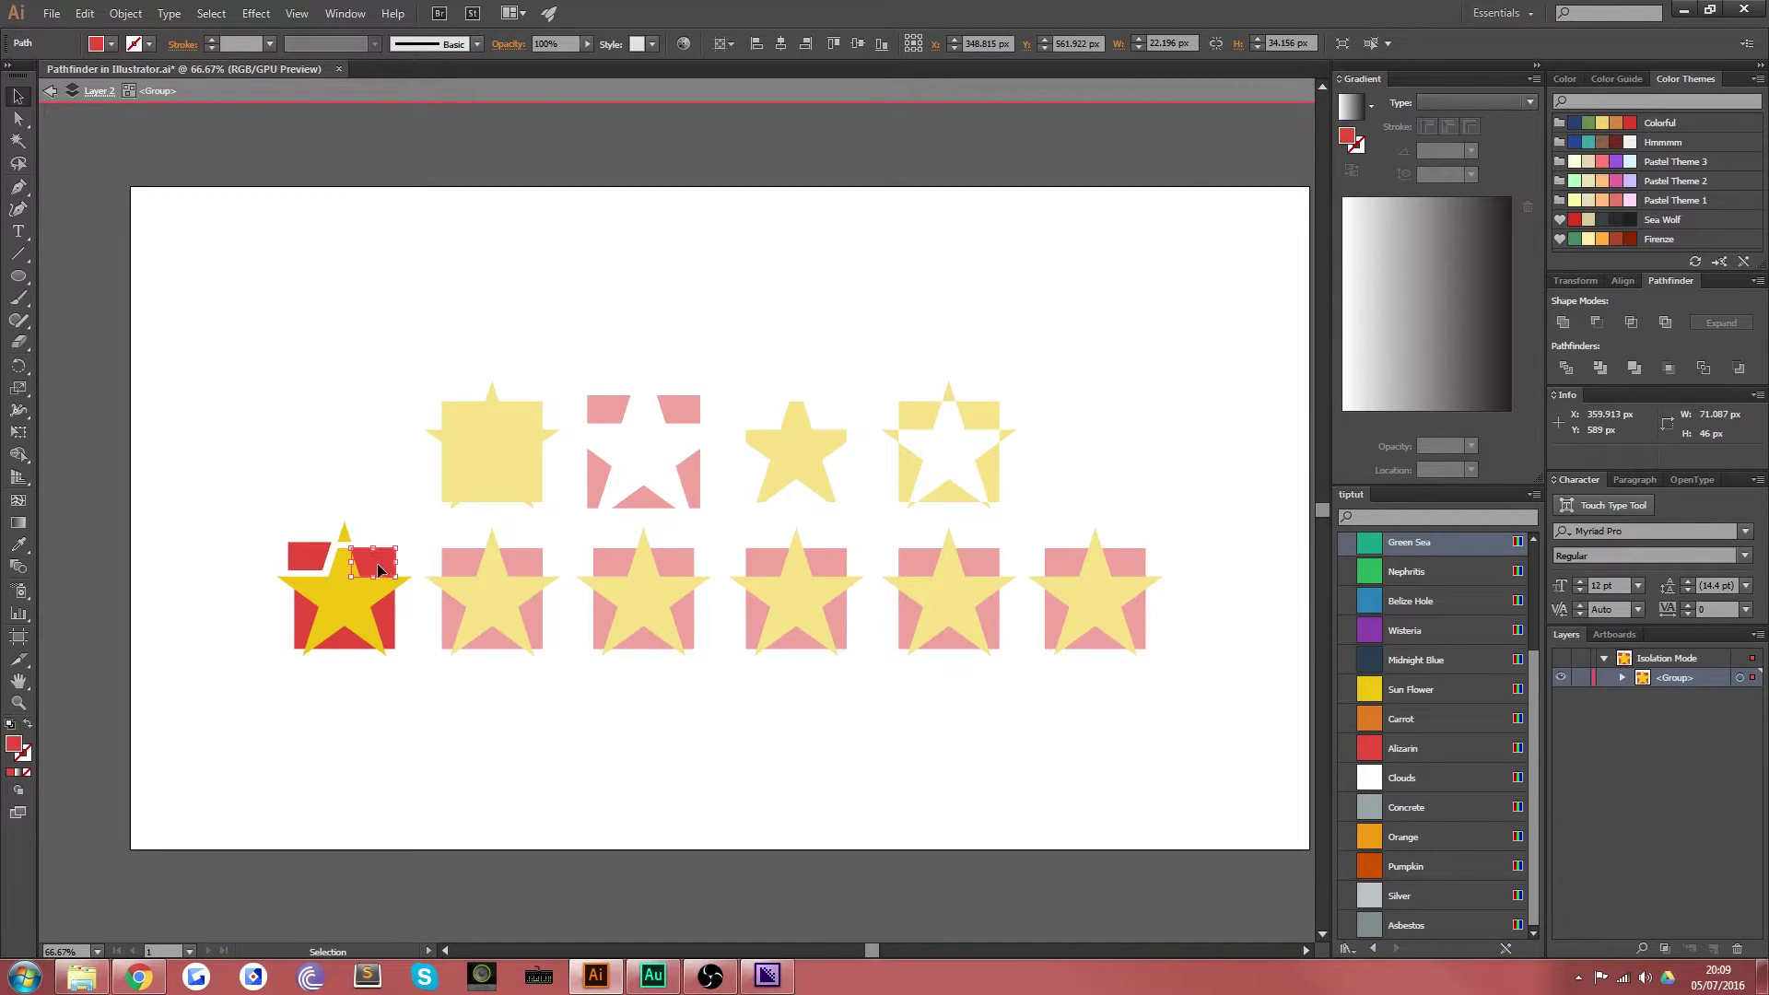
click(403, 587)
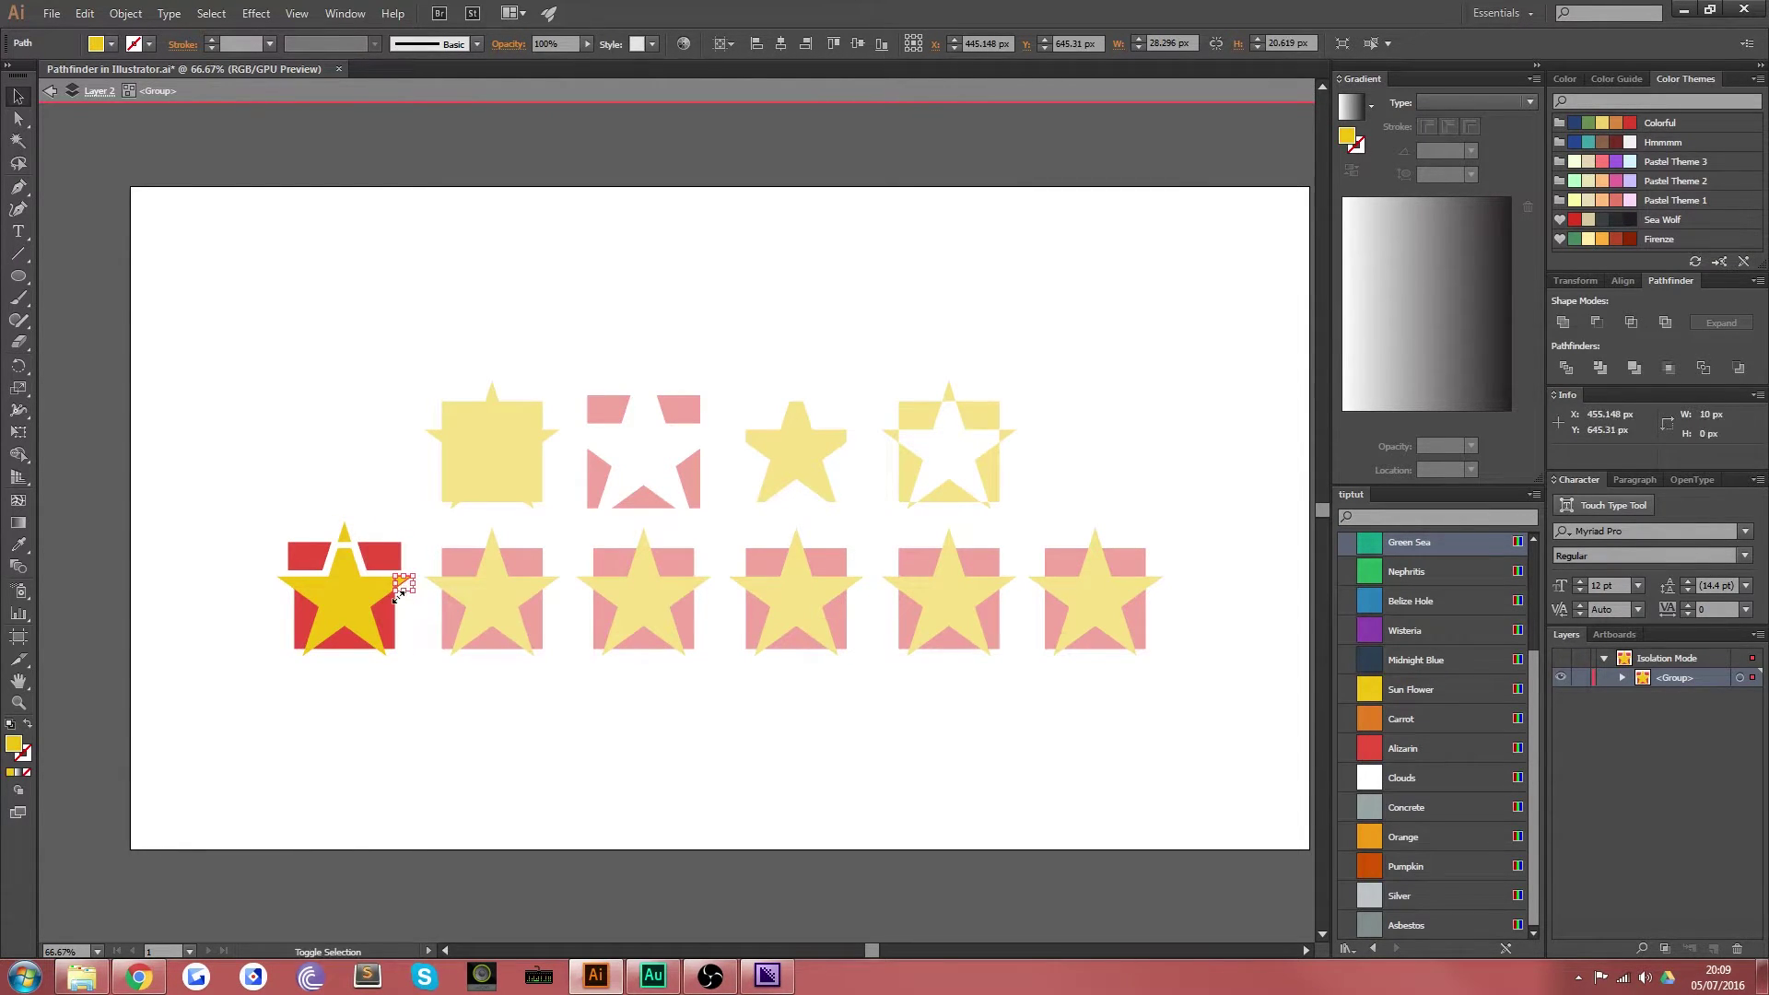
click(394, 645)
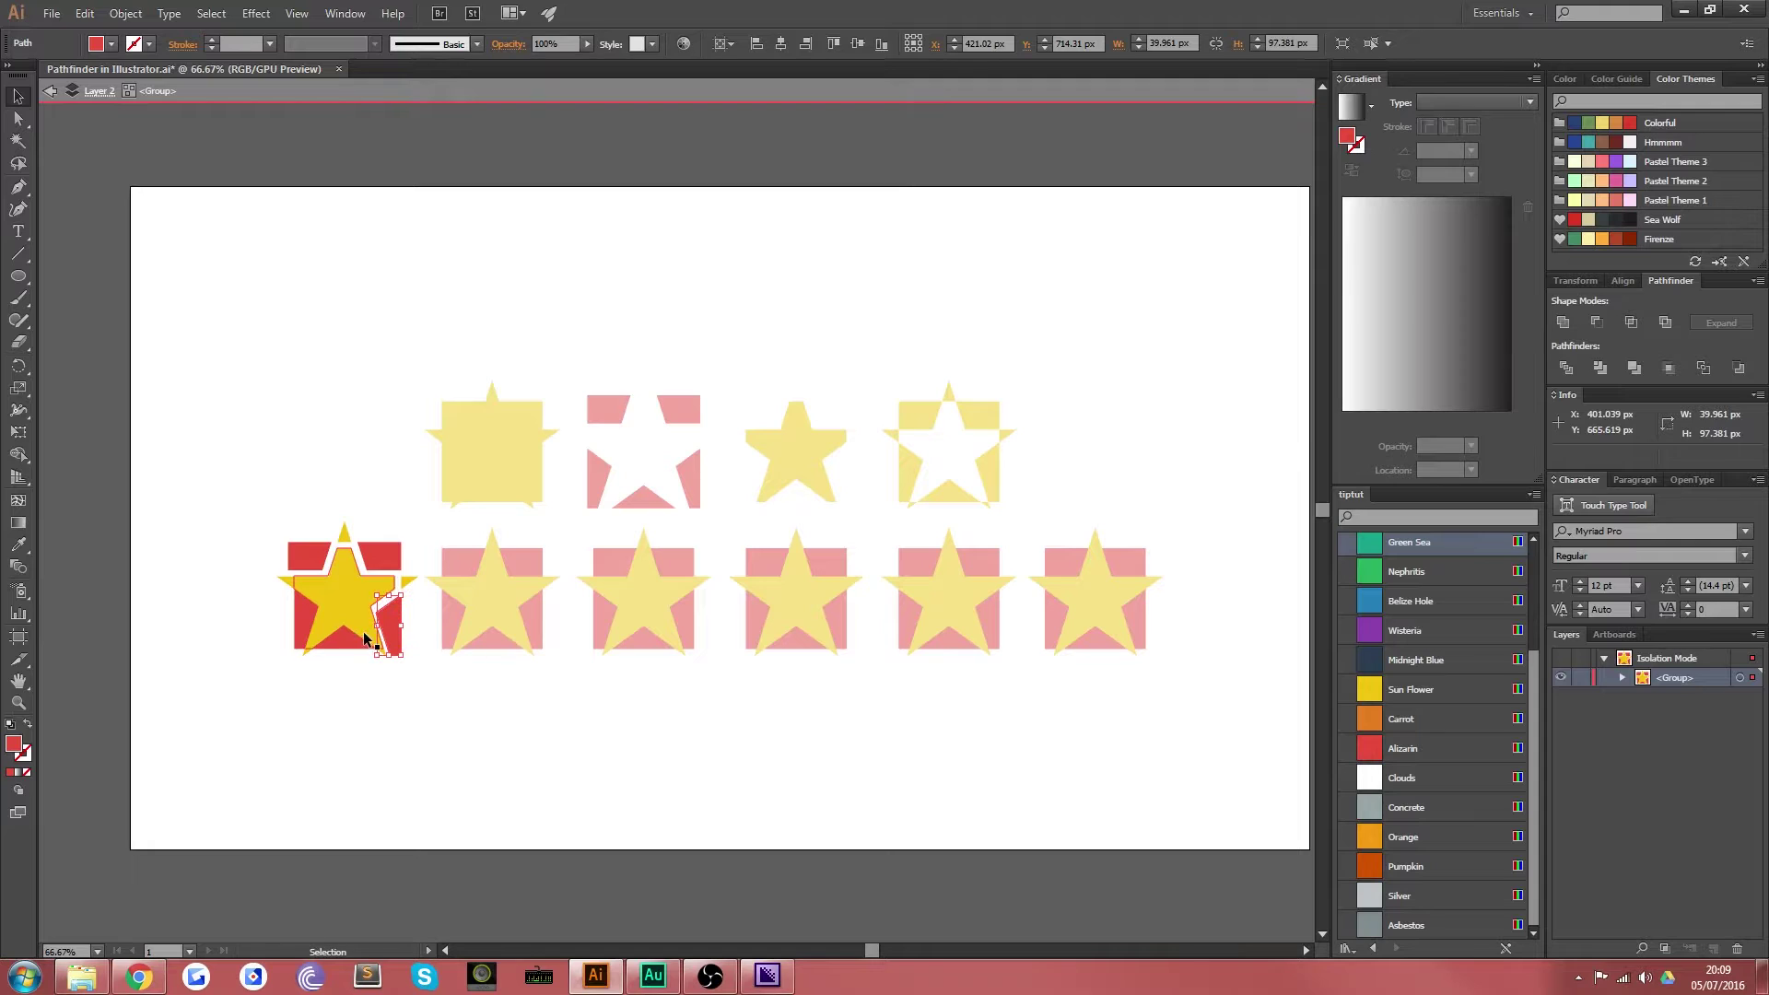
click(370, 648)
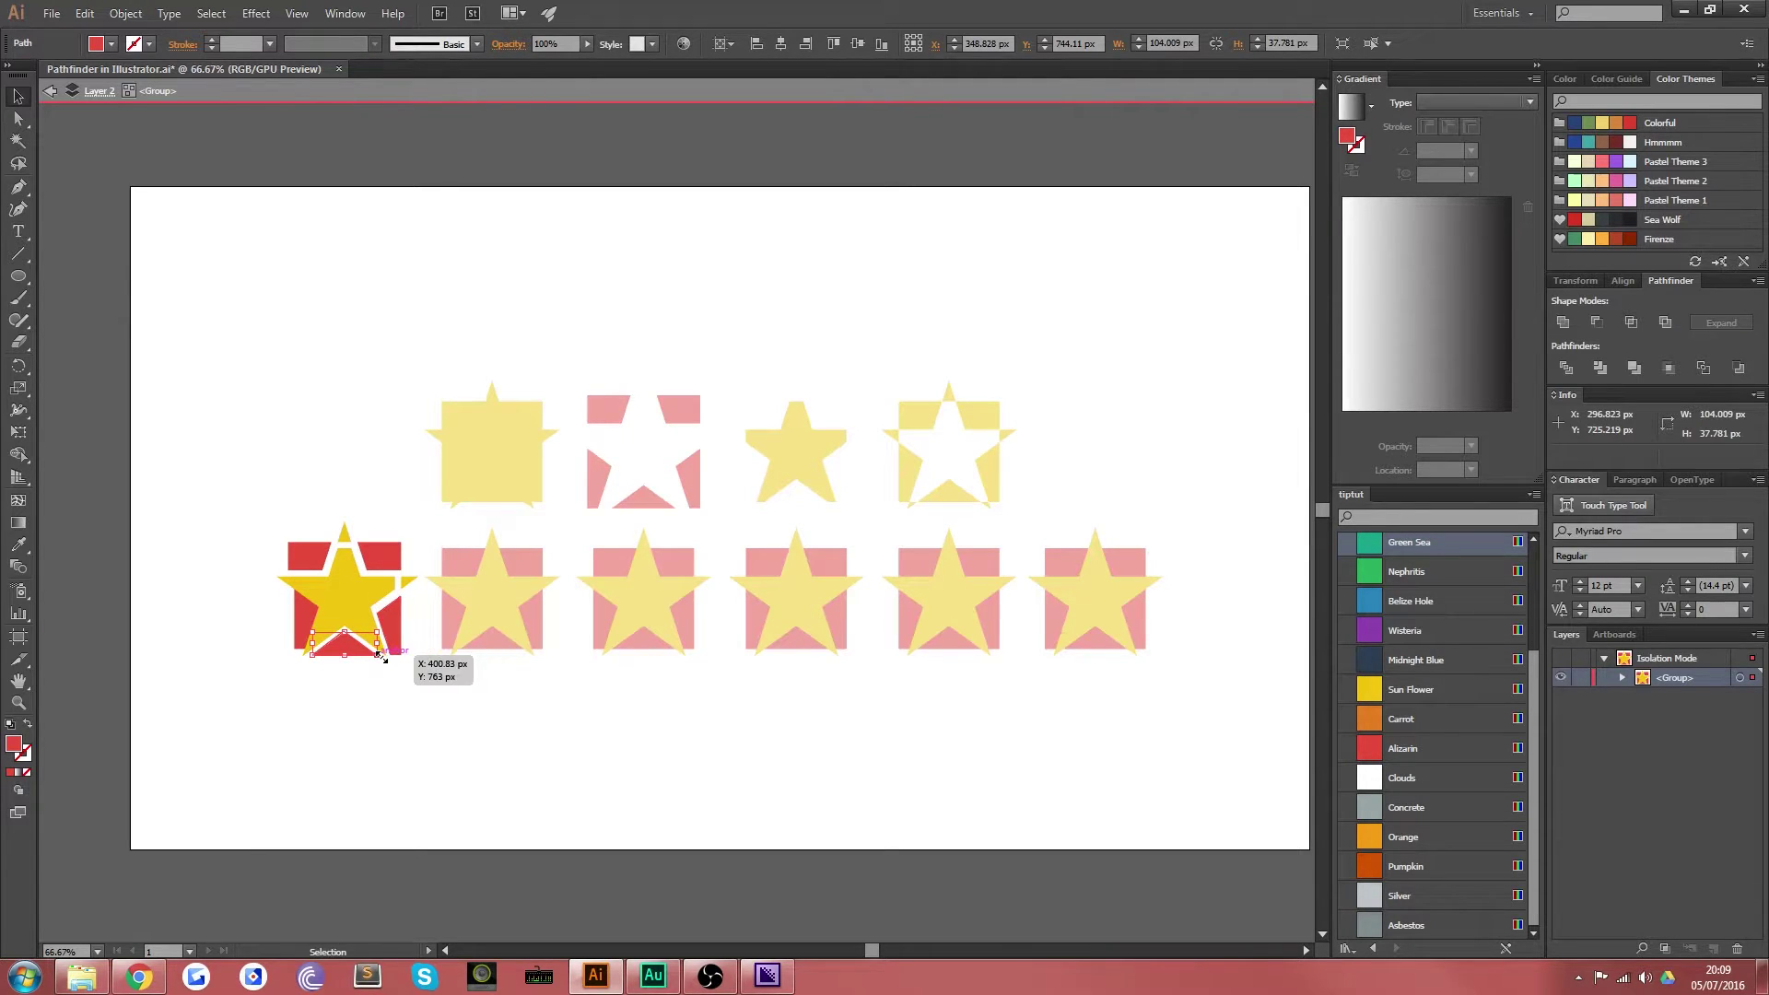
click(286, 588)
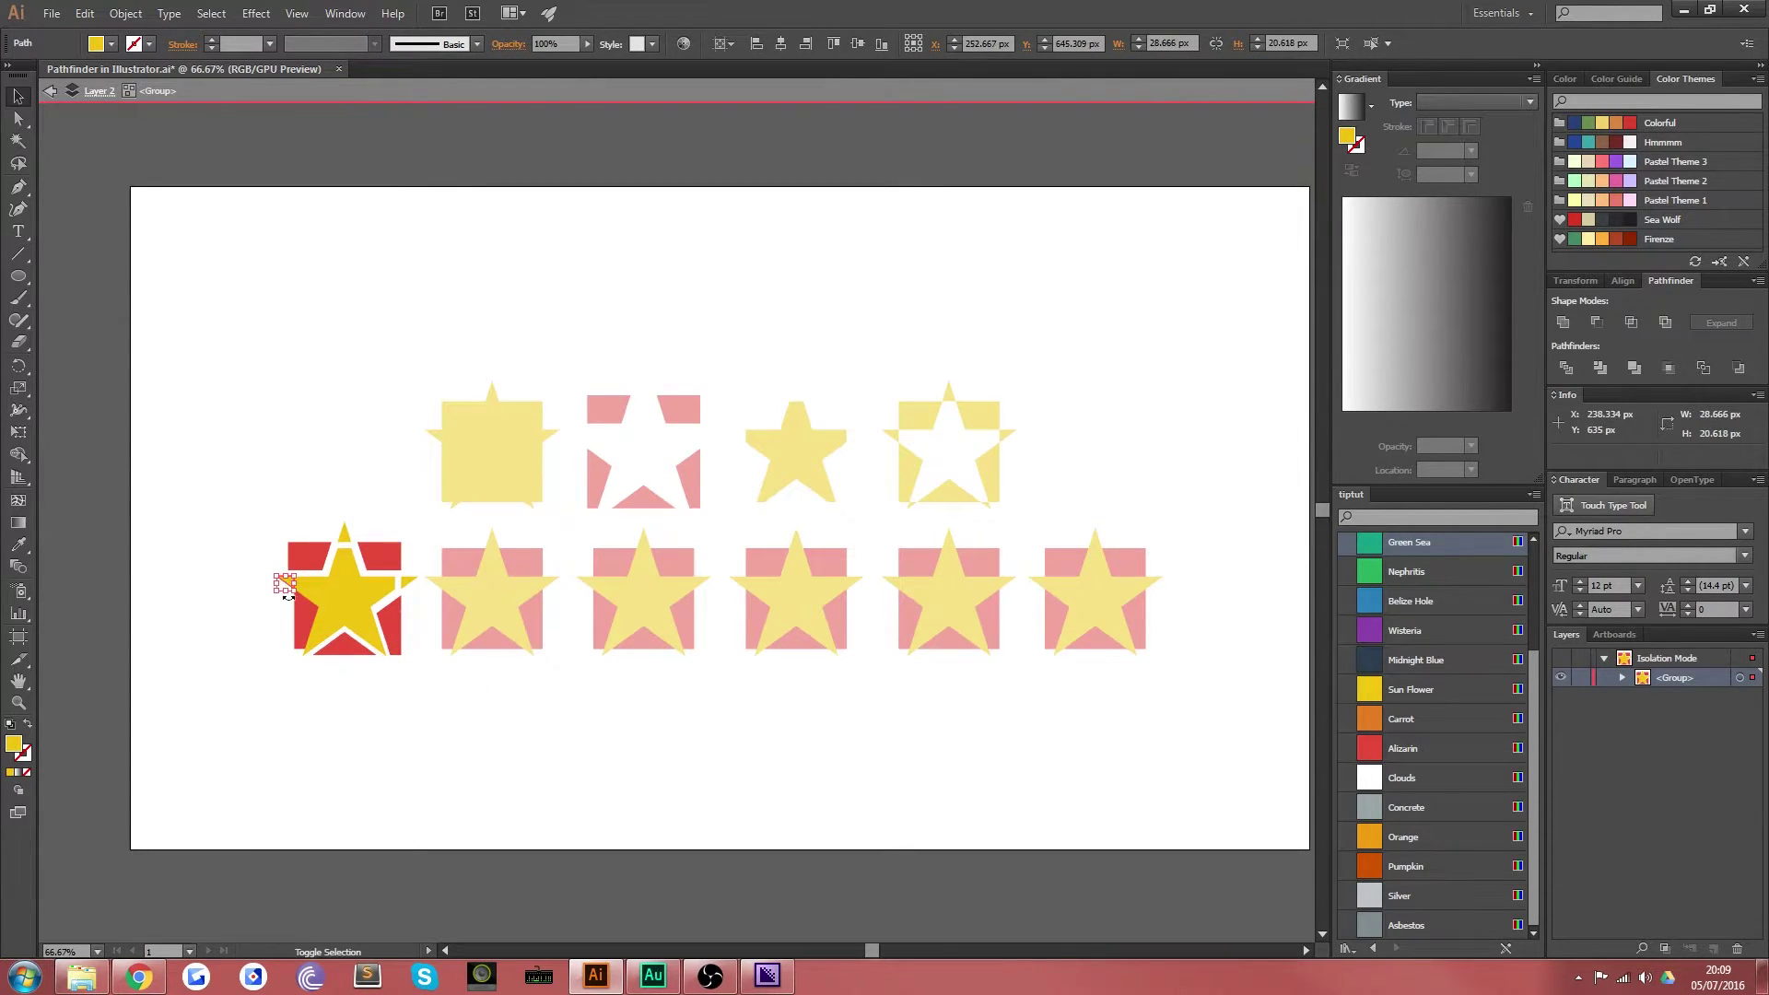
click(302, 612)
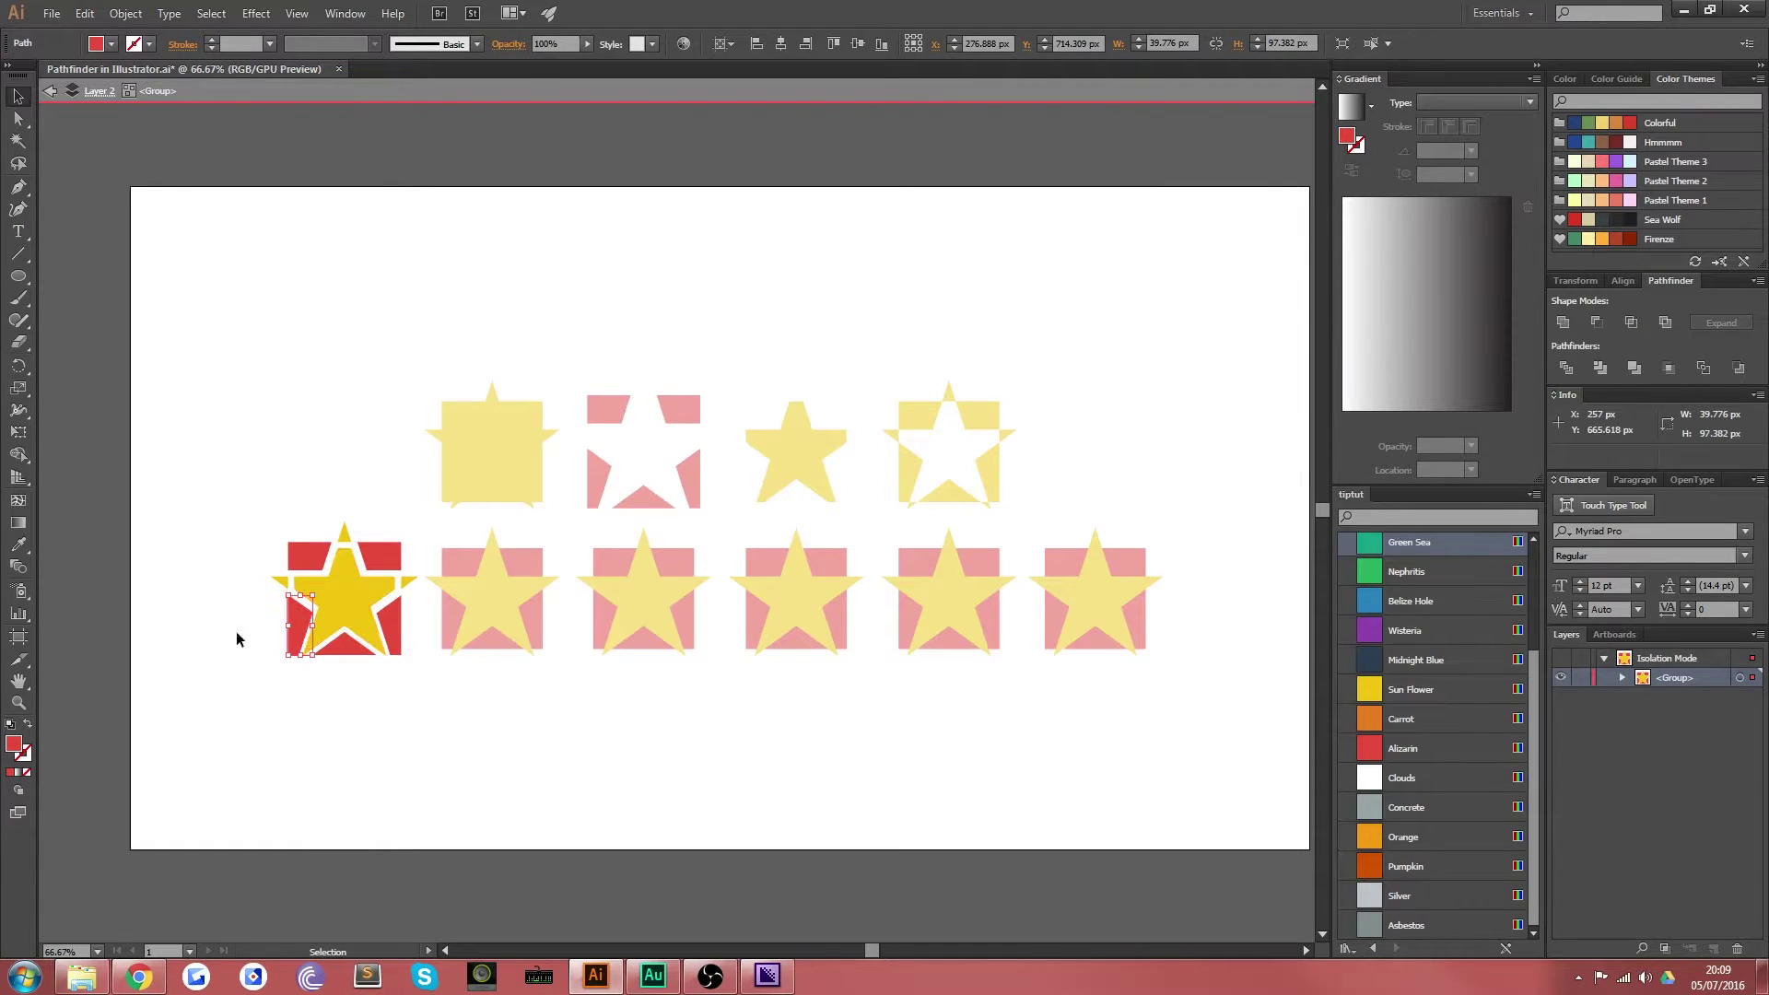
click(237, 638)
click(306, 650)
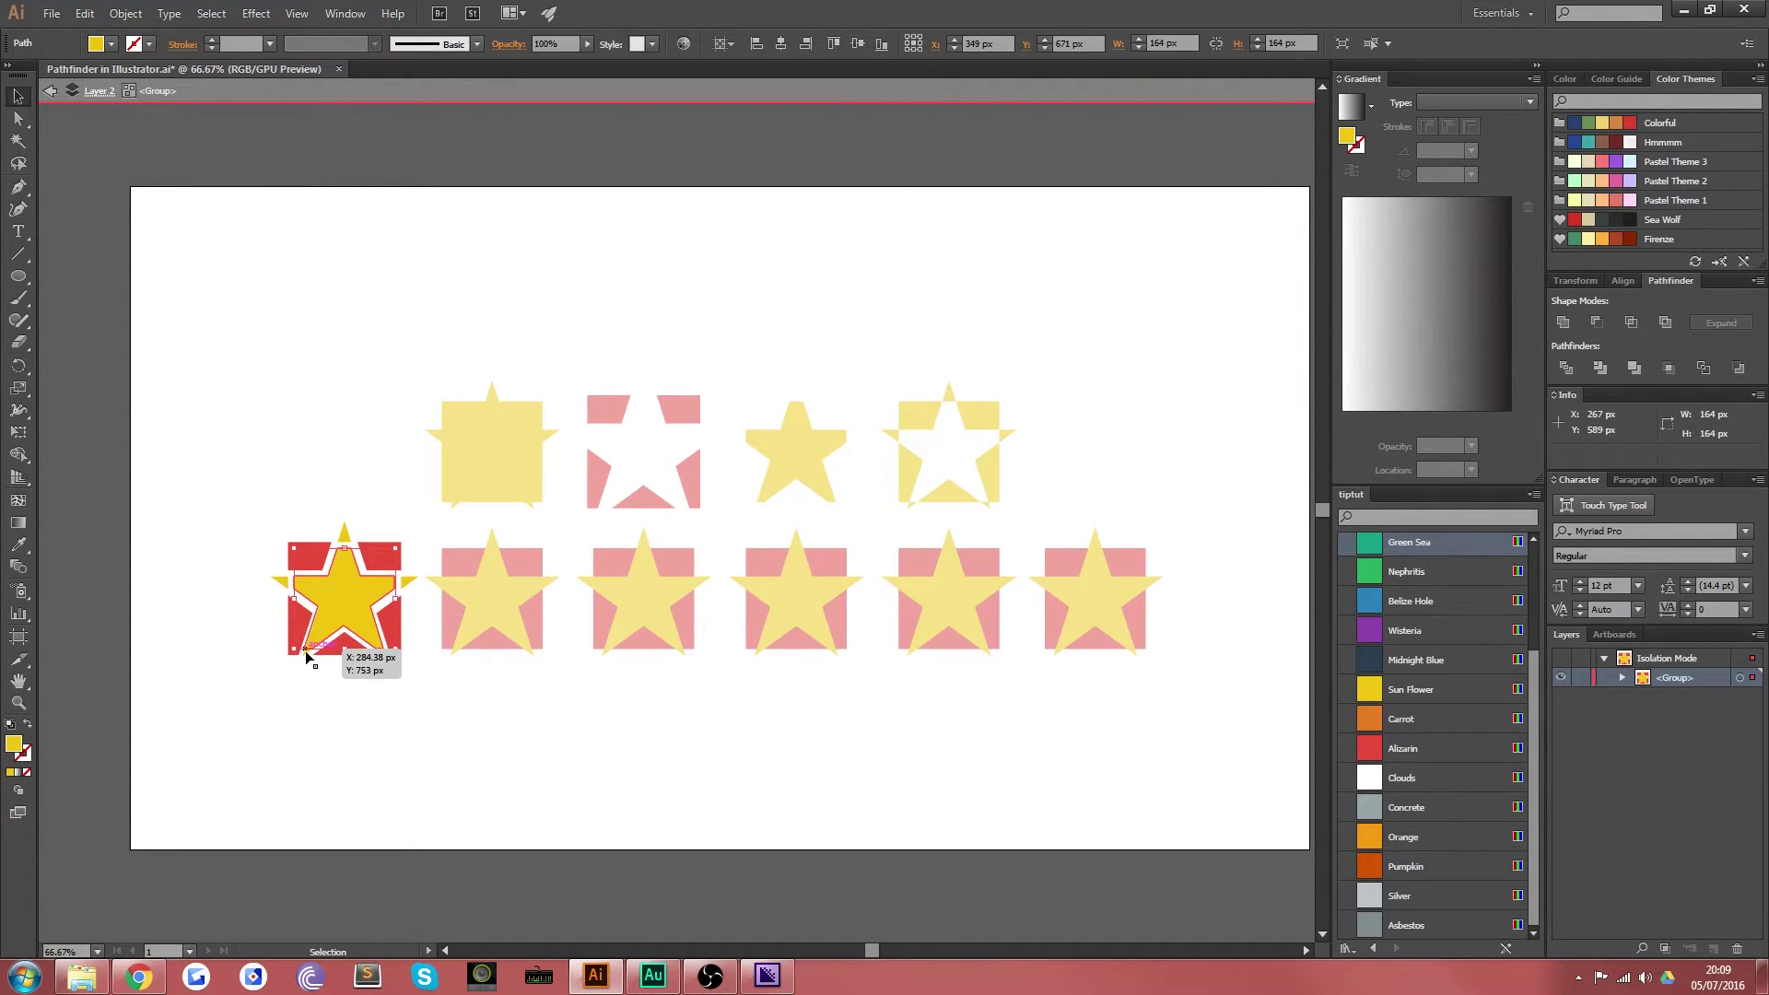
click(288, 683)
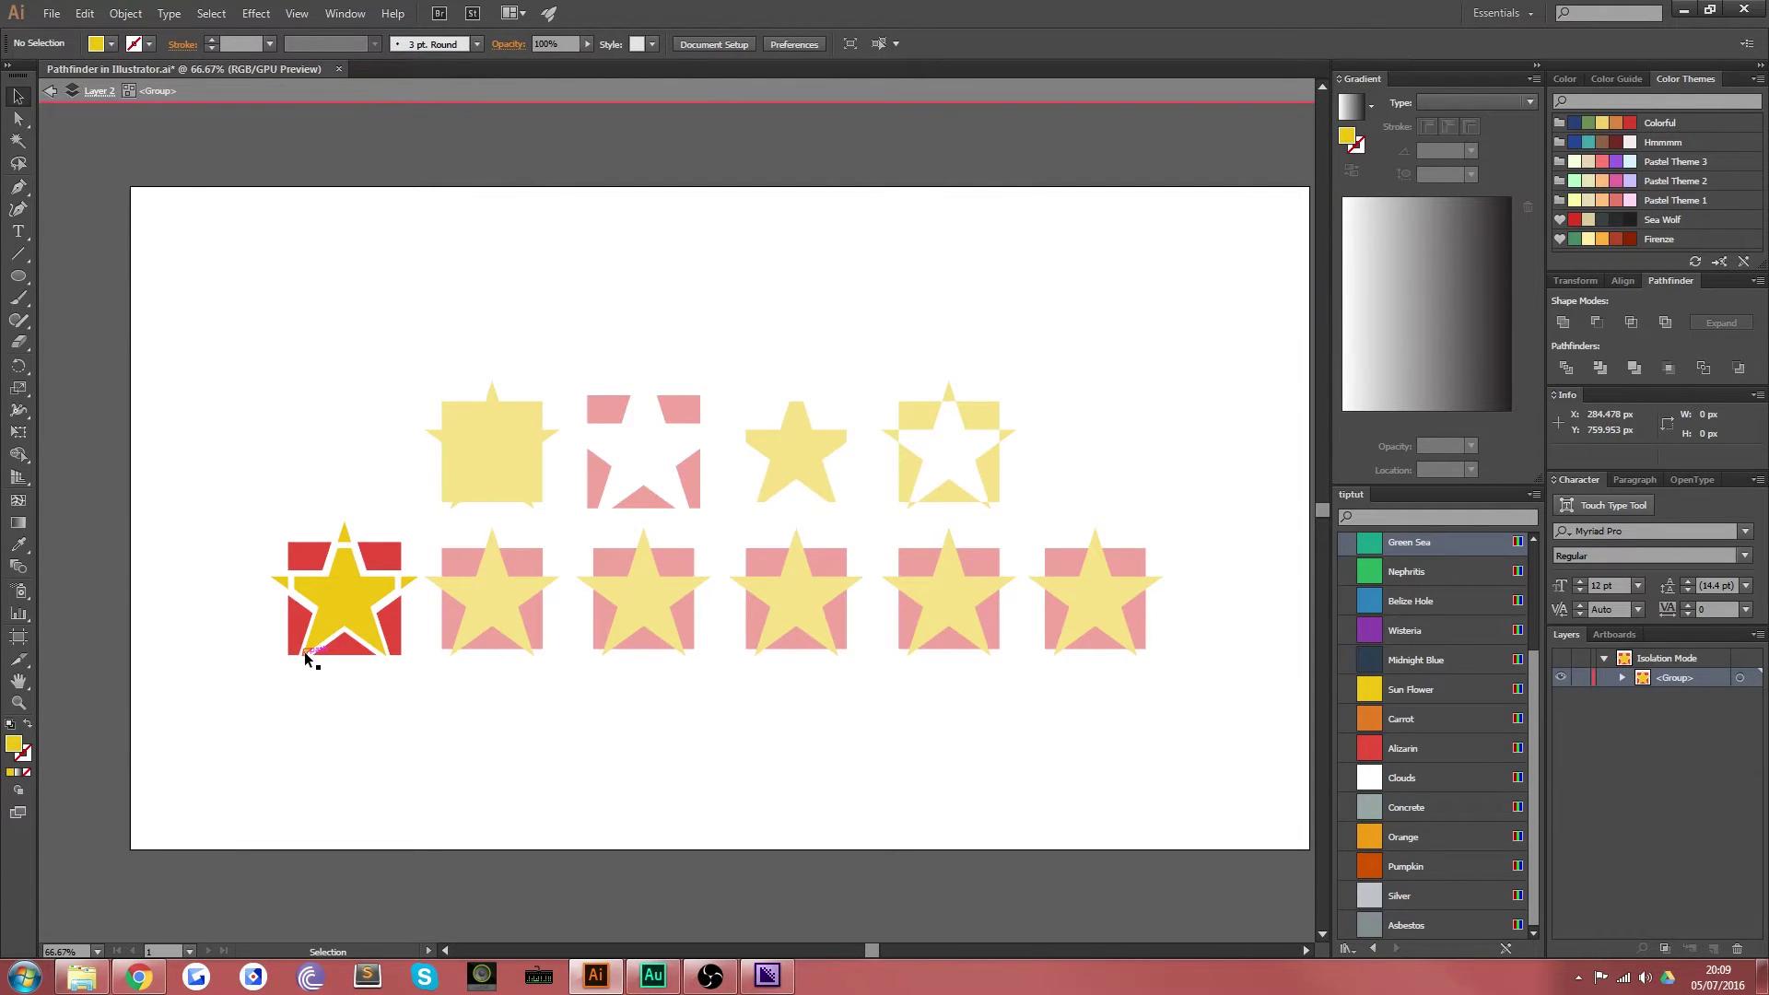
Step: Shift the small lower-left corner piece and bring the yellow star back to the front
click(304, 650)
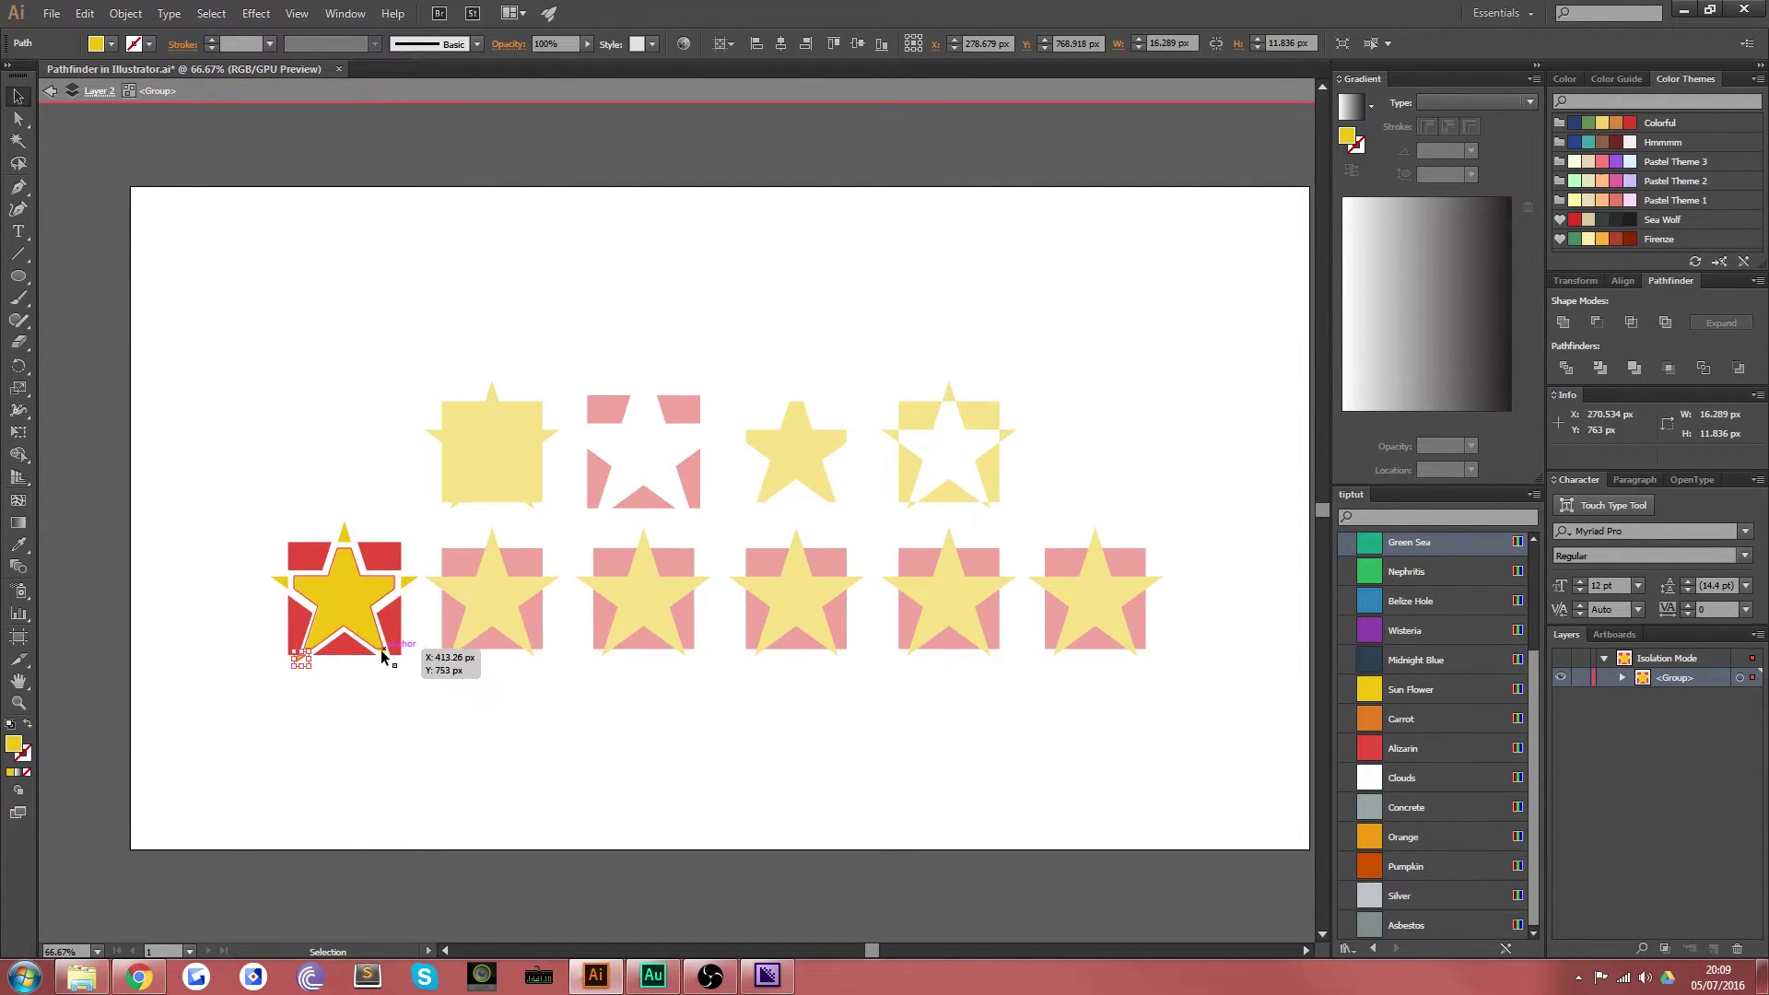
drag(385, 654, 382, 653)
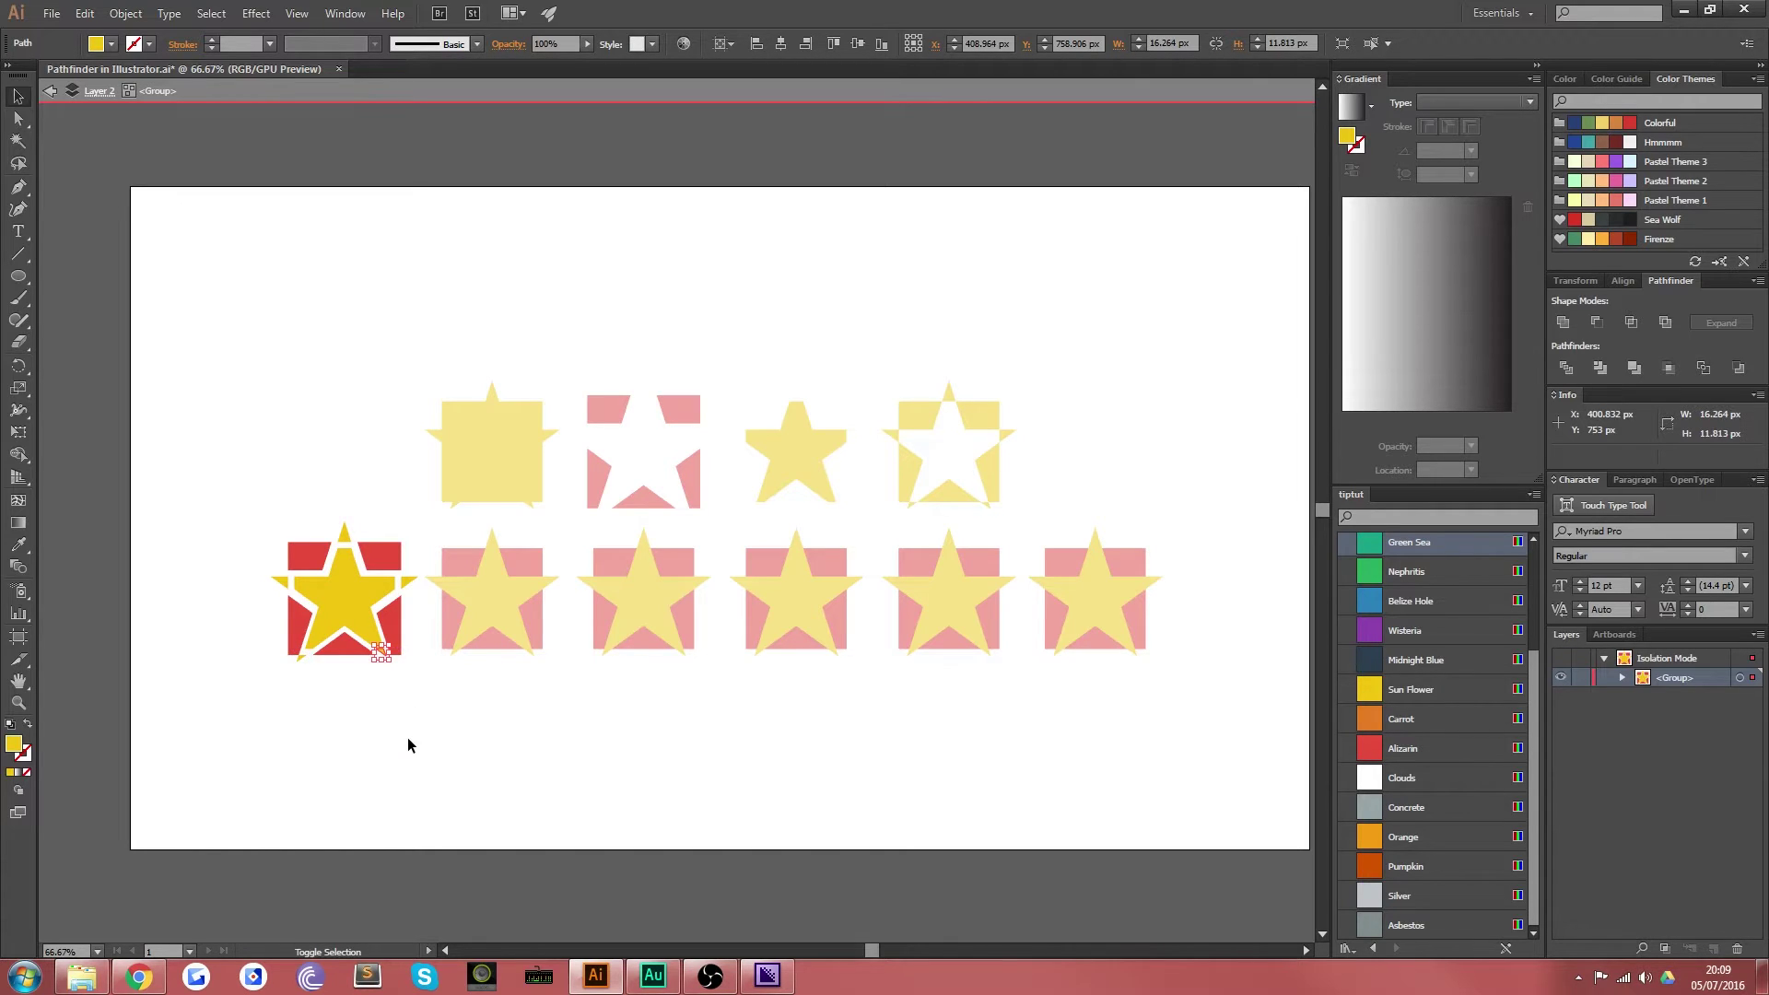
click(357, 772)
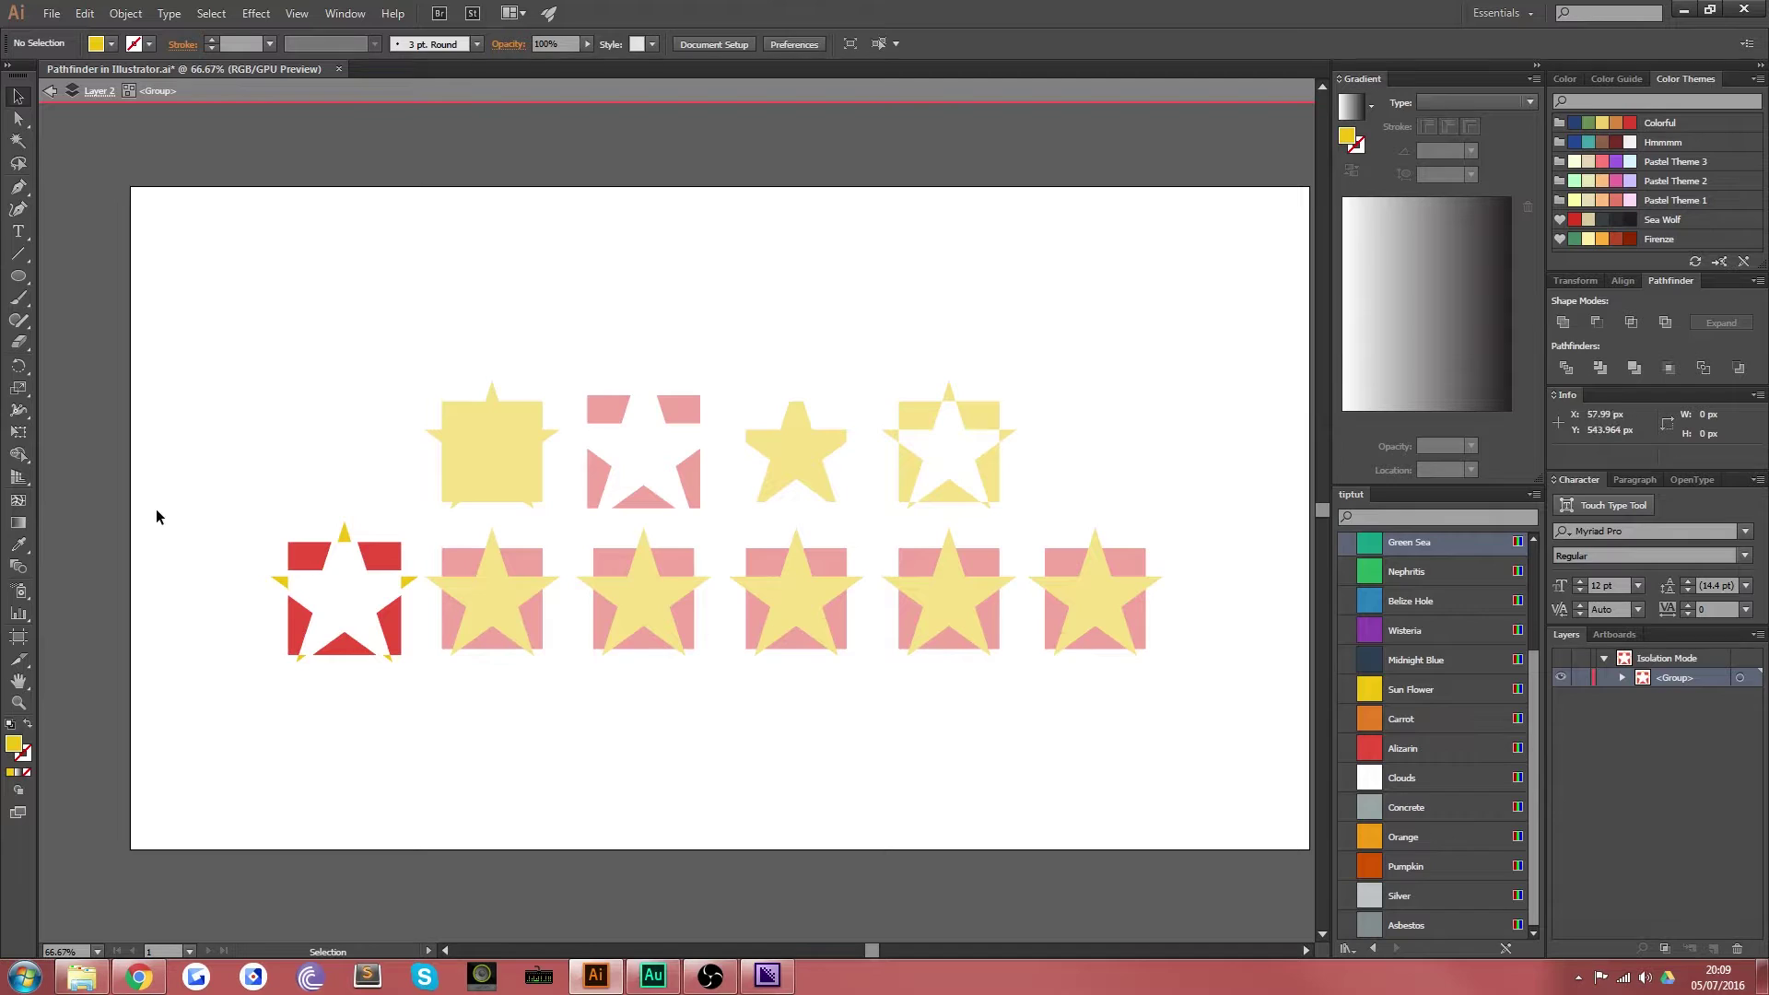
click(361, 649)
key(ctrl+shift+bracketright)
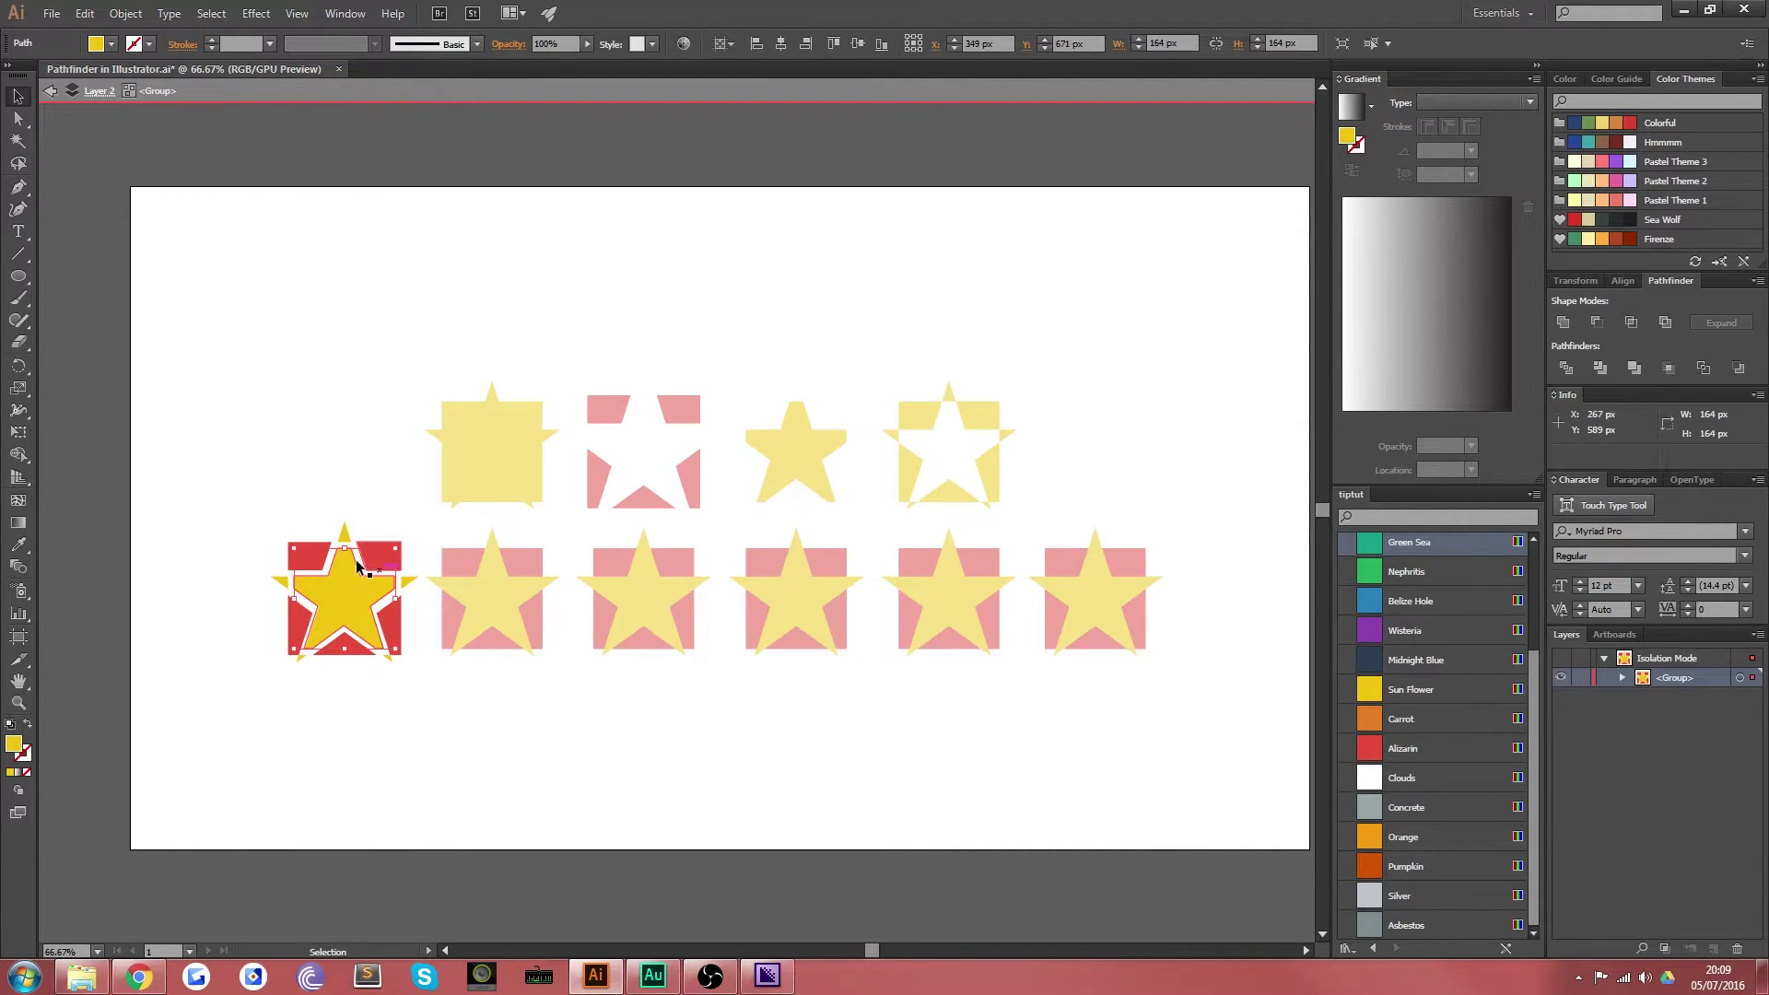
Step: Apply Trim to the second bottom-row pair and open the trimmed group in Isolation Mode
click(262, 455)
double_click(262, 455)
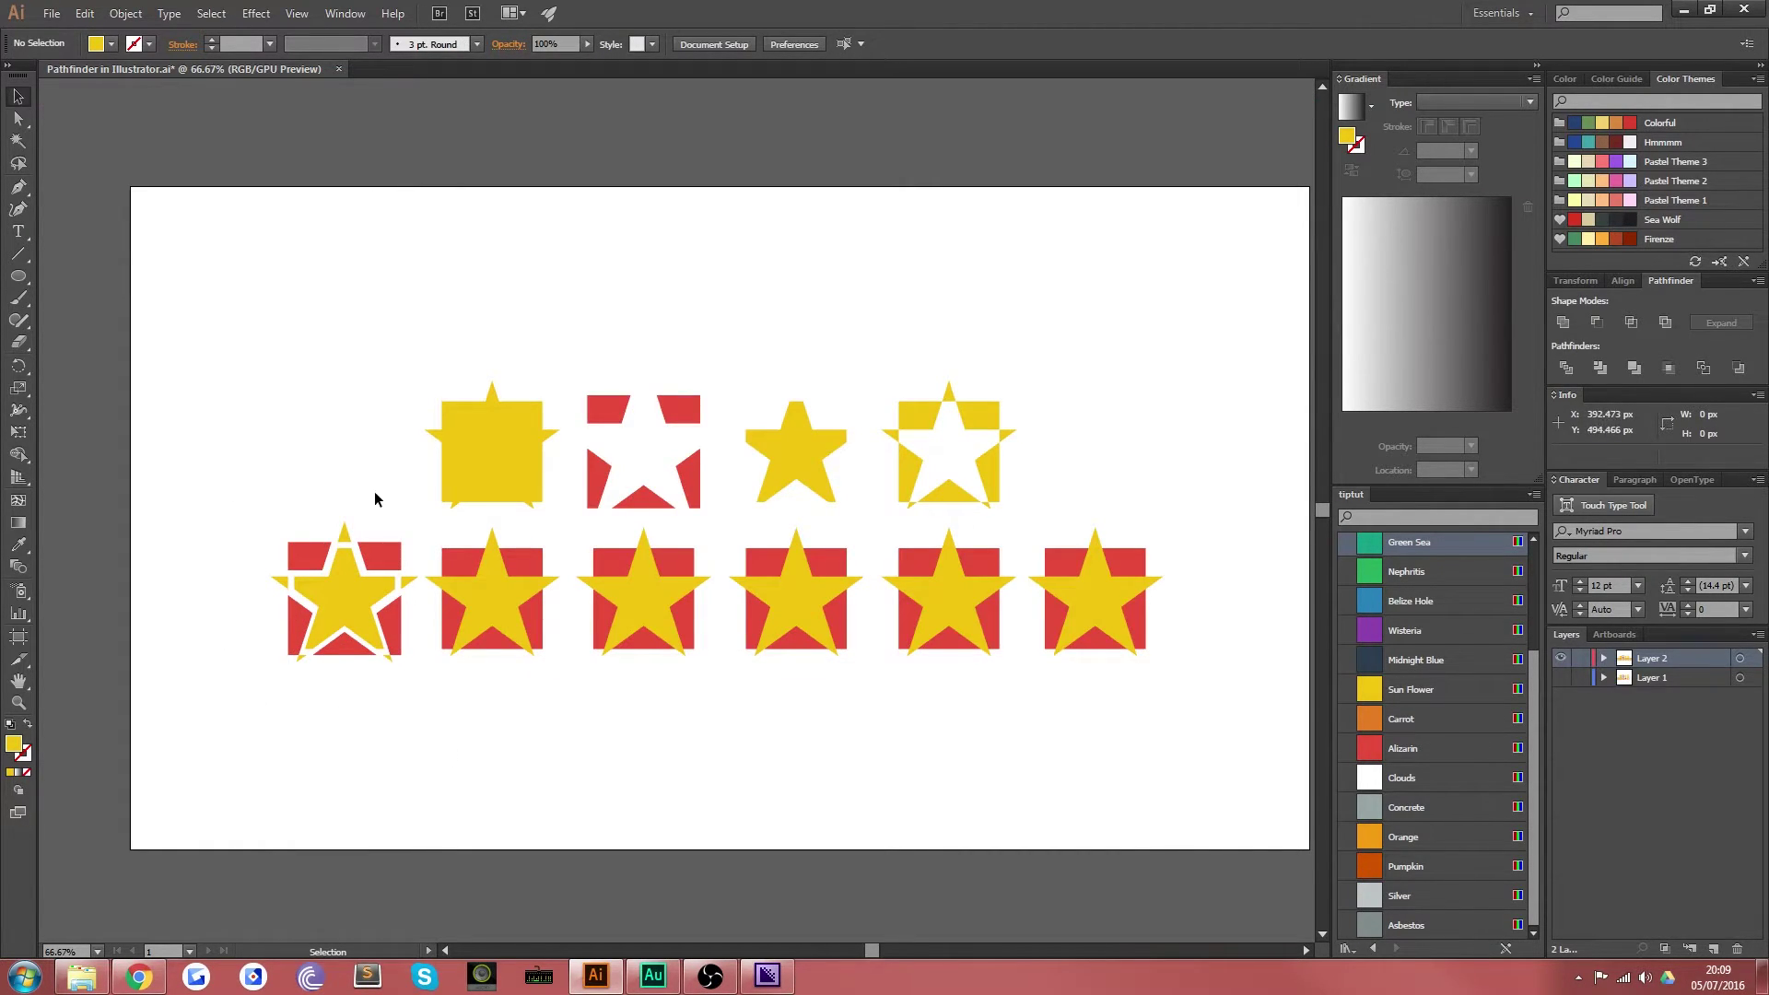
drag(553, 715, 453, 521)
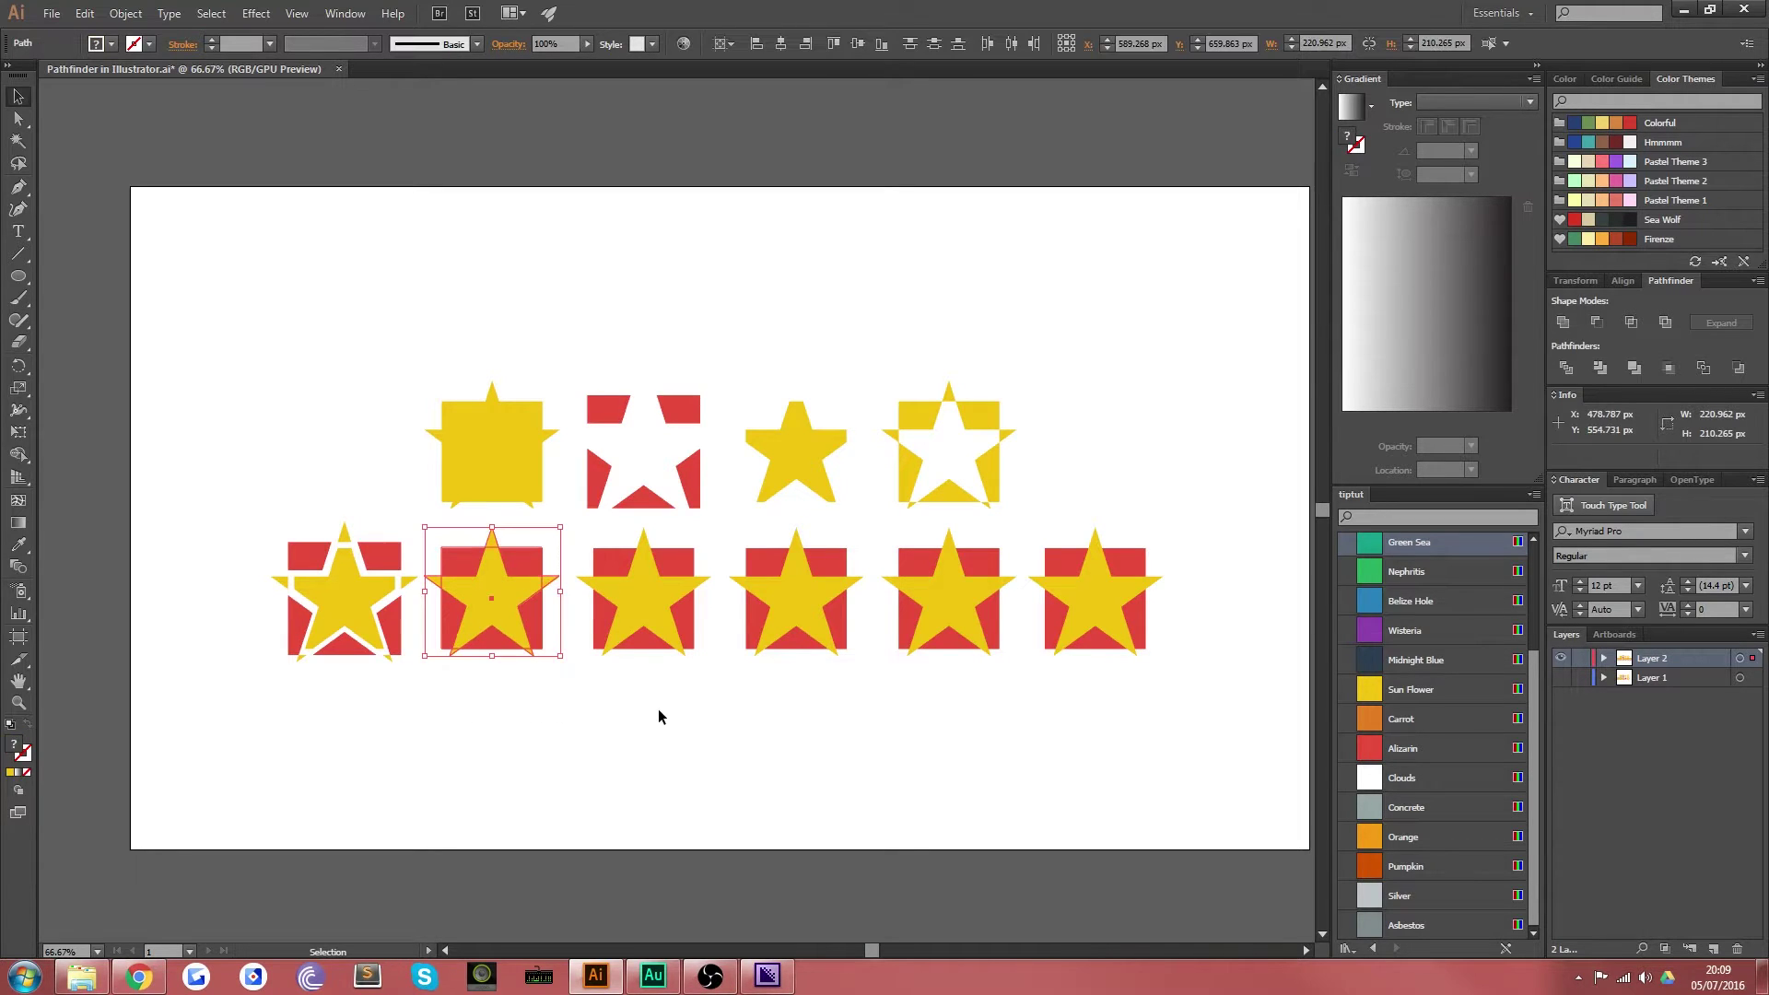
click(1599, 367)
click(496, 696)
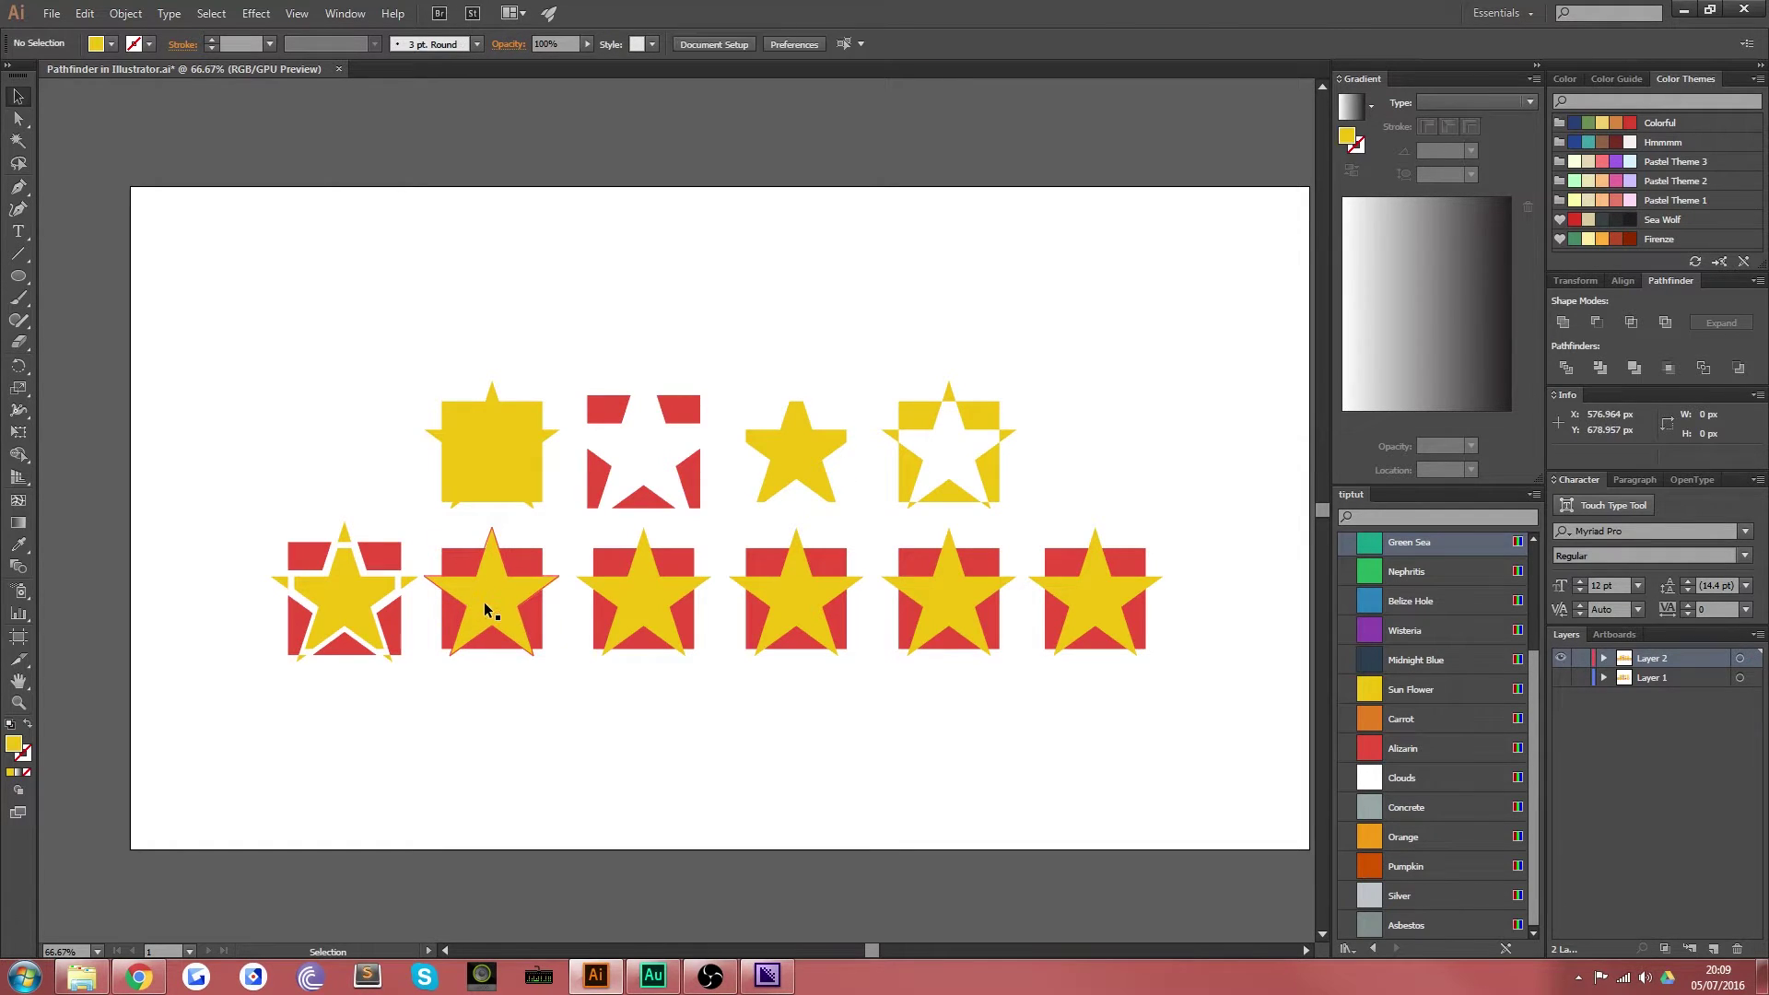
click(459, 562)
double_click(450, 561)
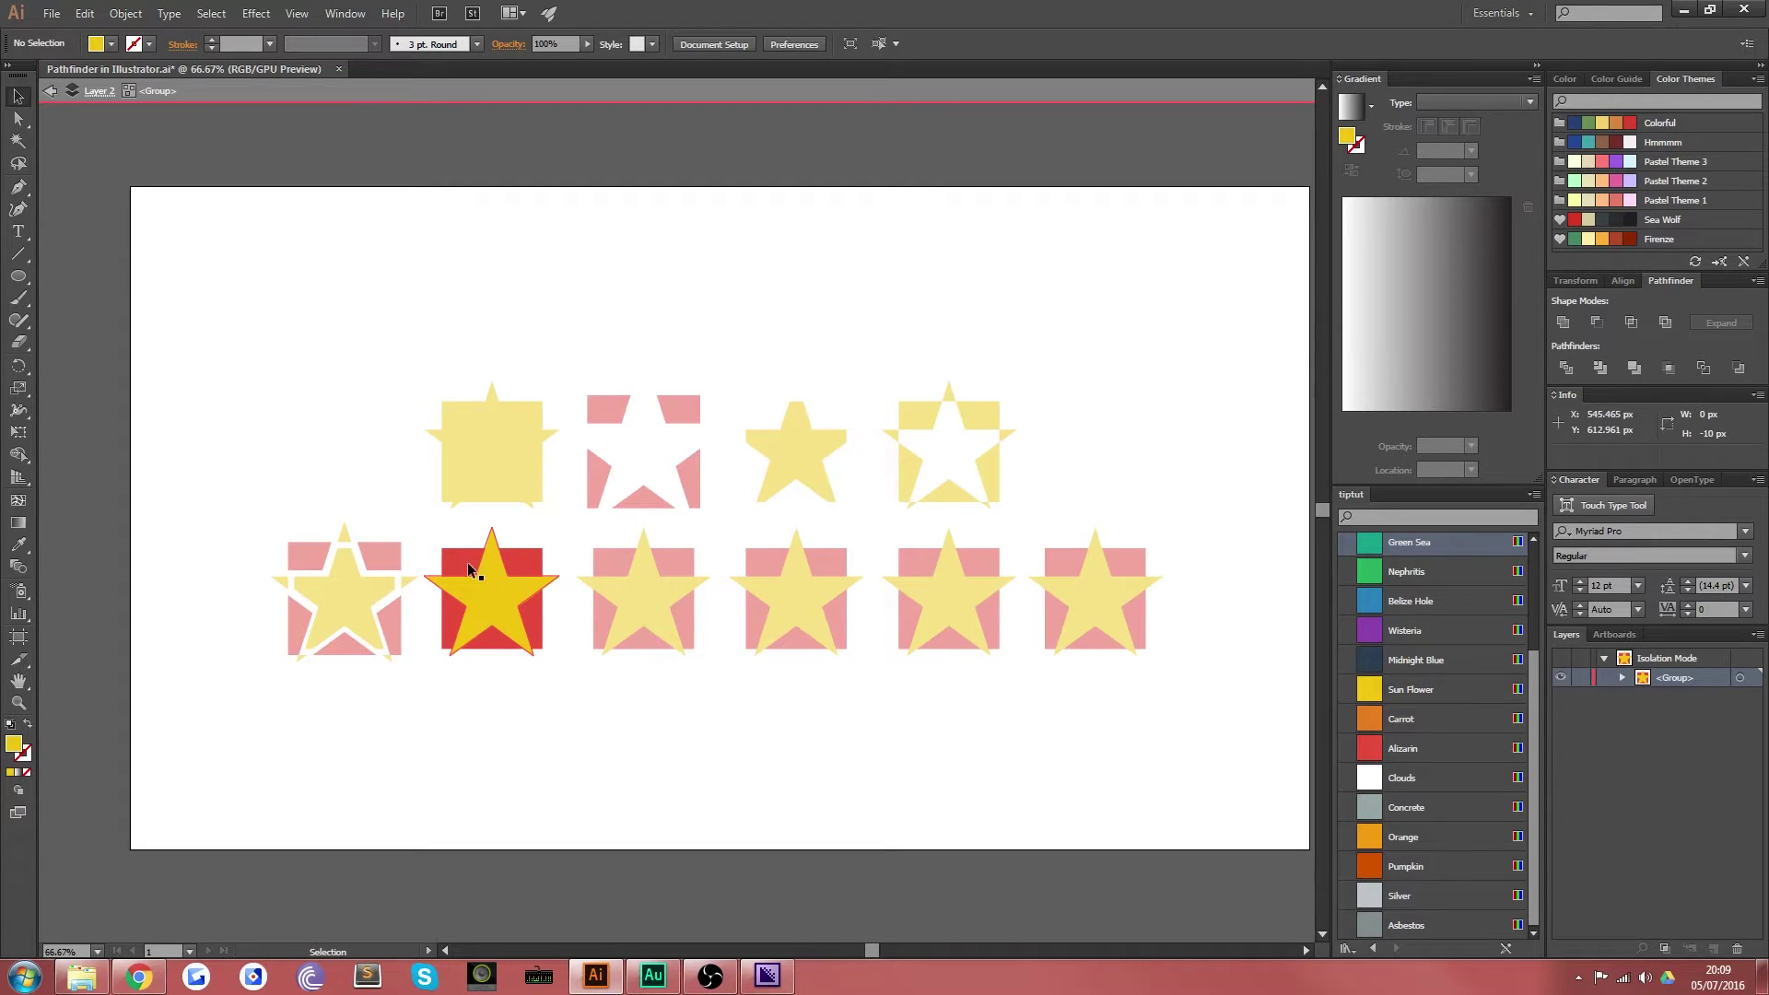
Step: Inspect the trimmed red pieces and yellow star, then exit isolation and select the third pair
click(467, 562)
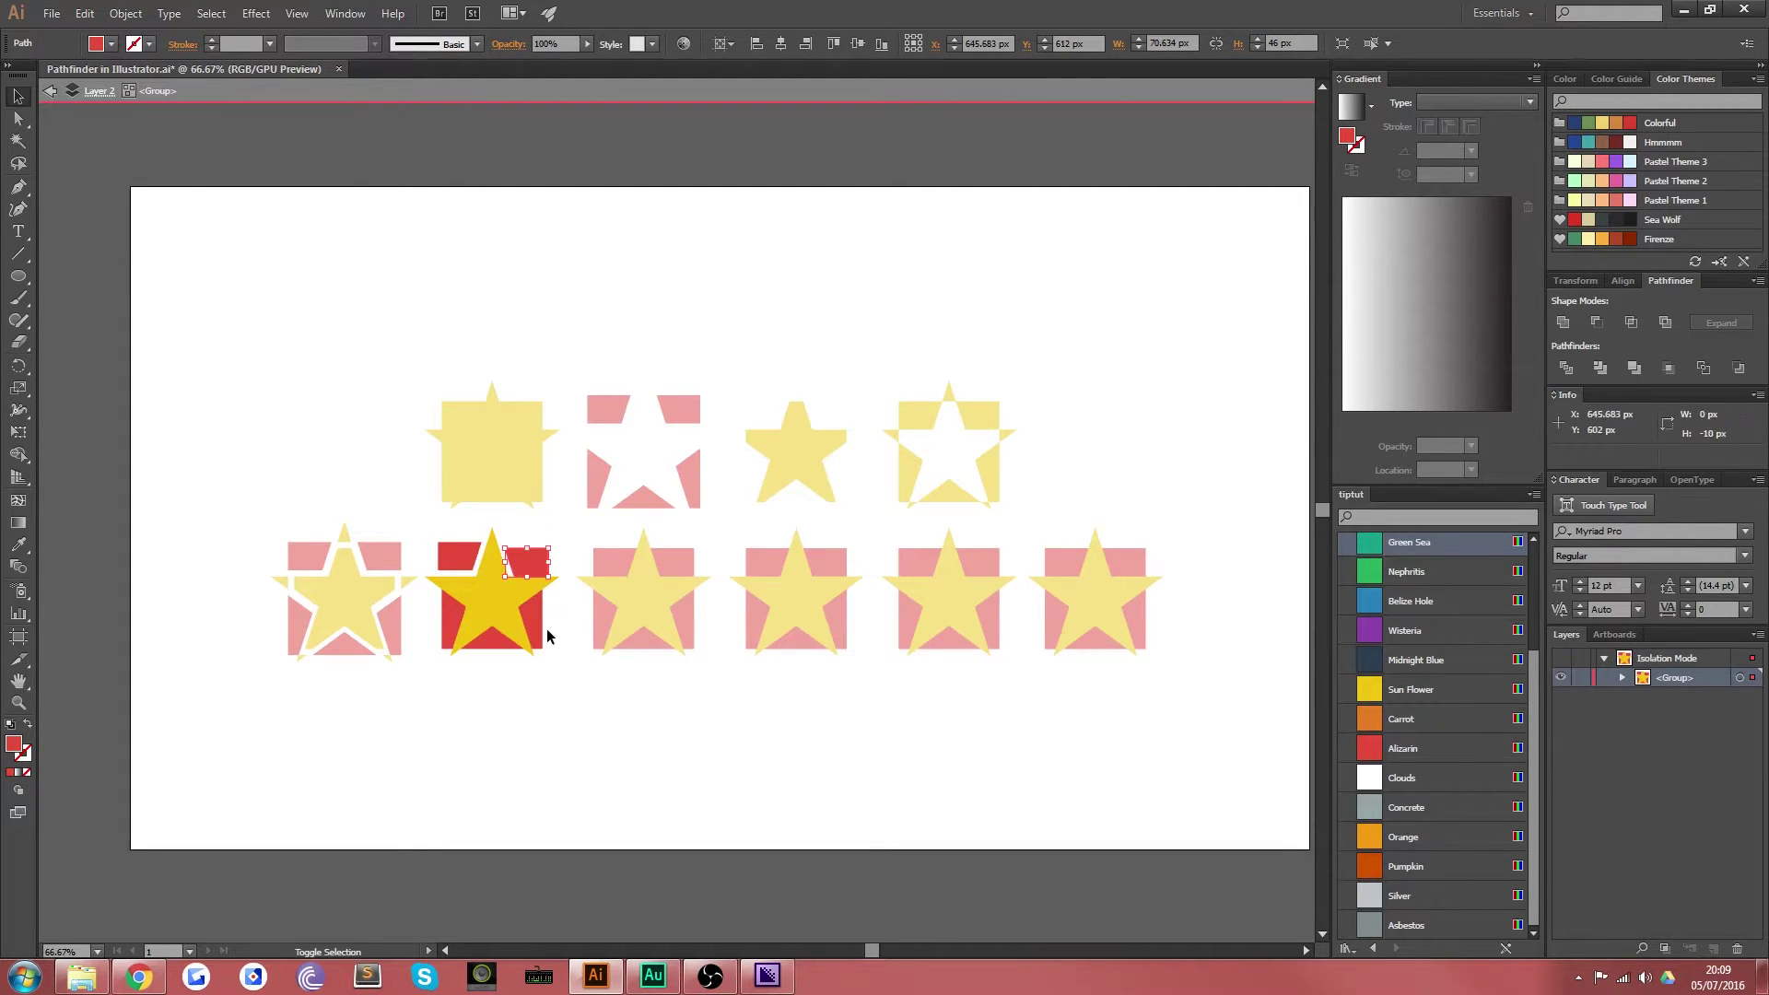
click(545, 627)
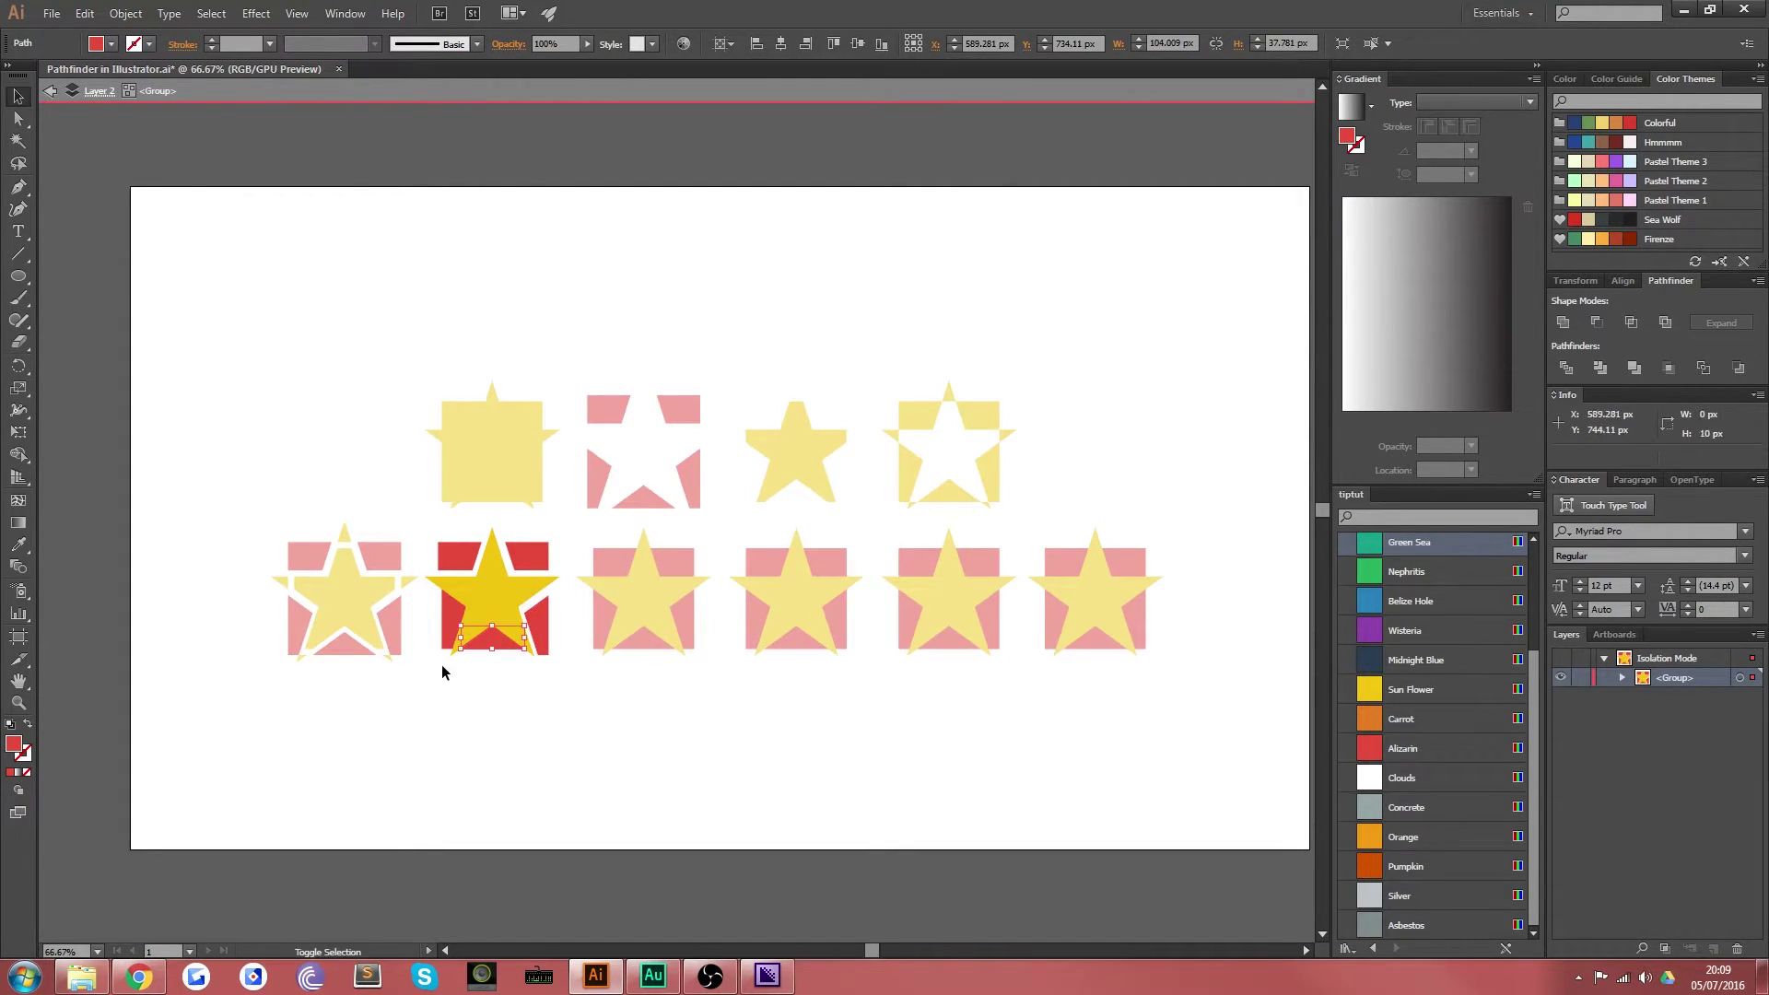
click(453, 608)
click(492, 625)
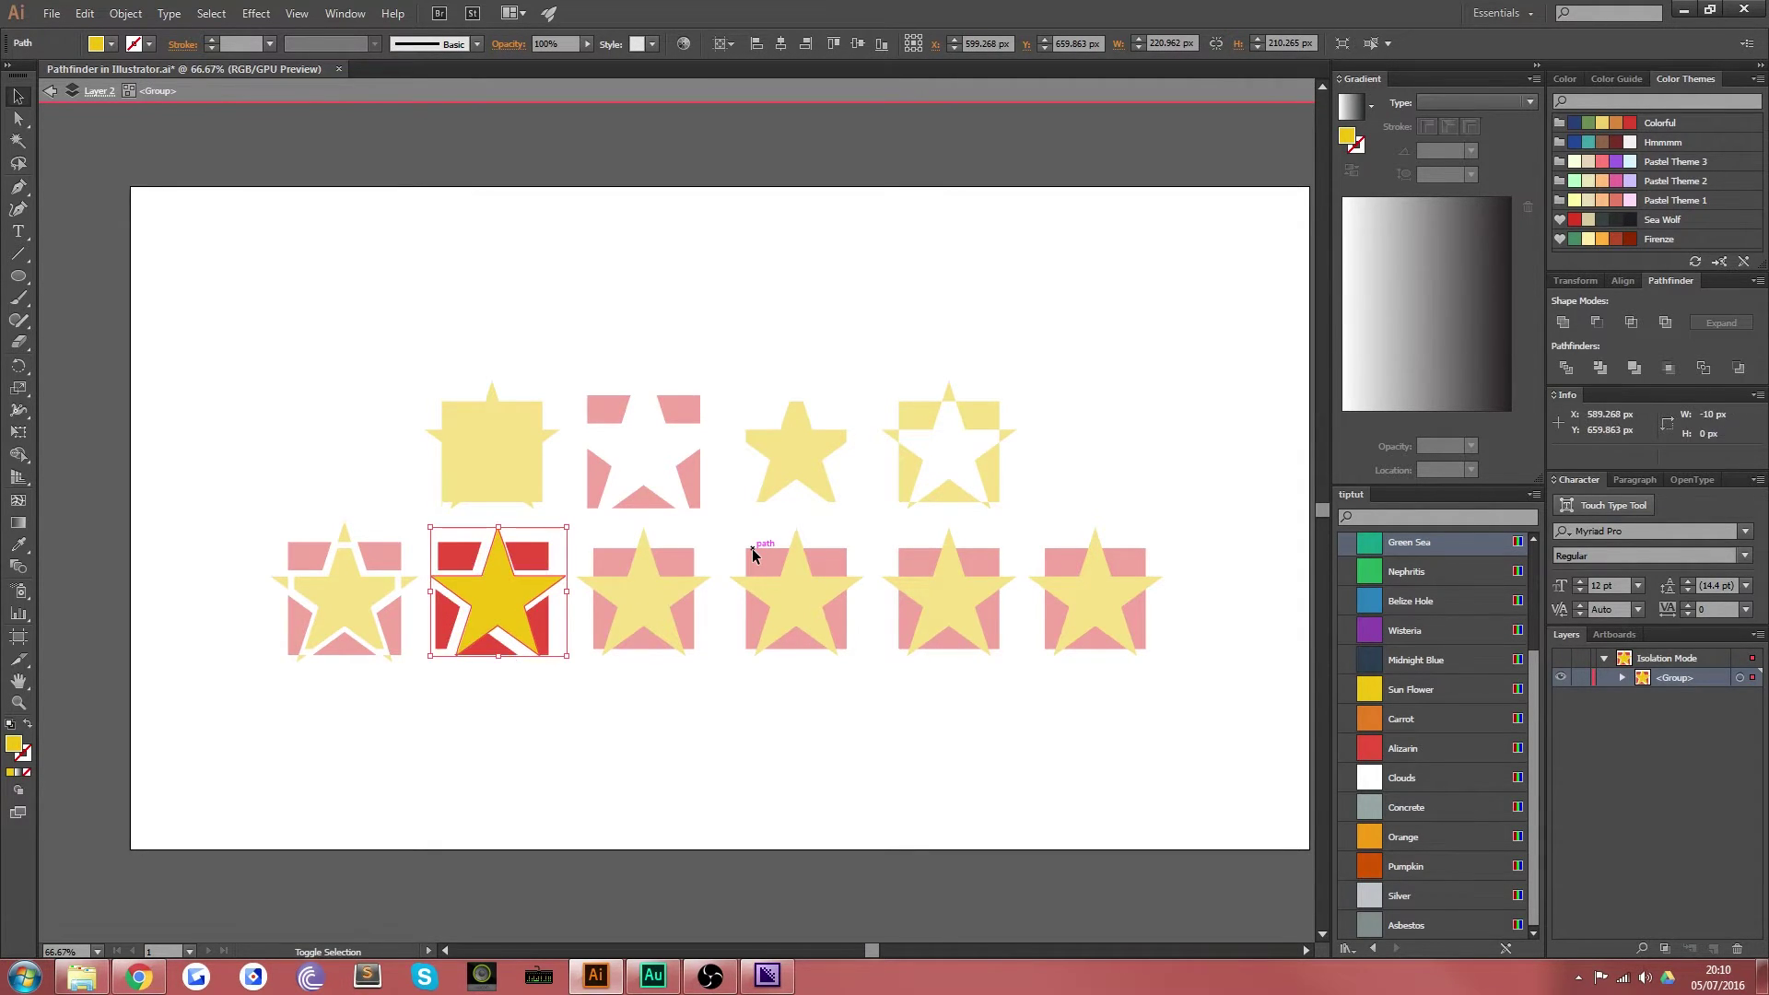
click(478, 648)
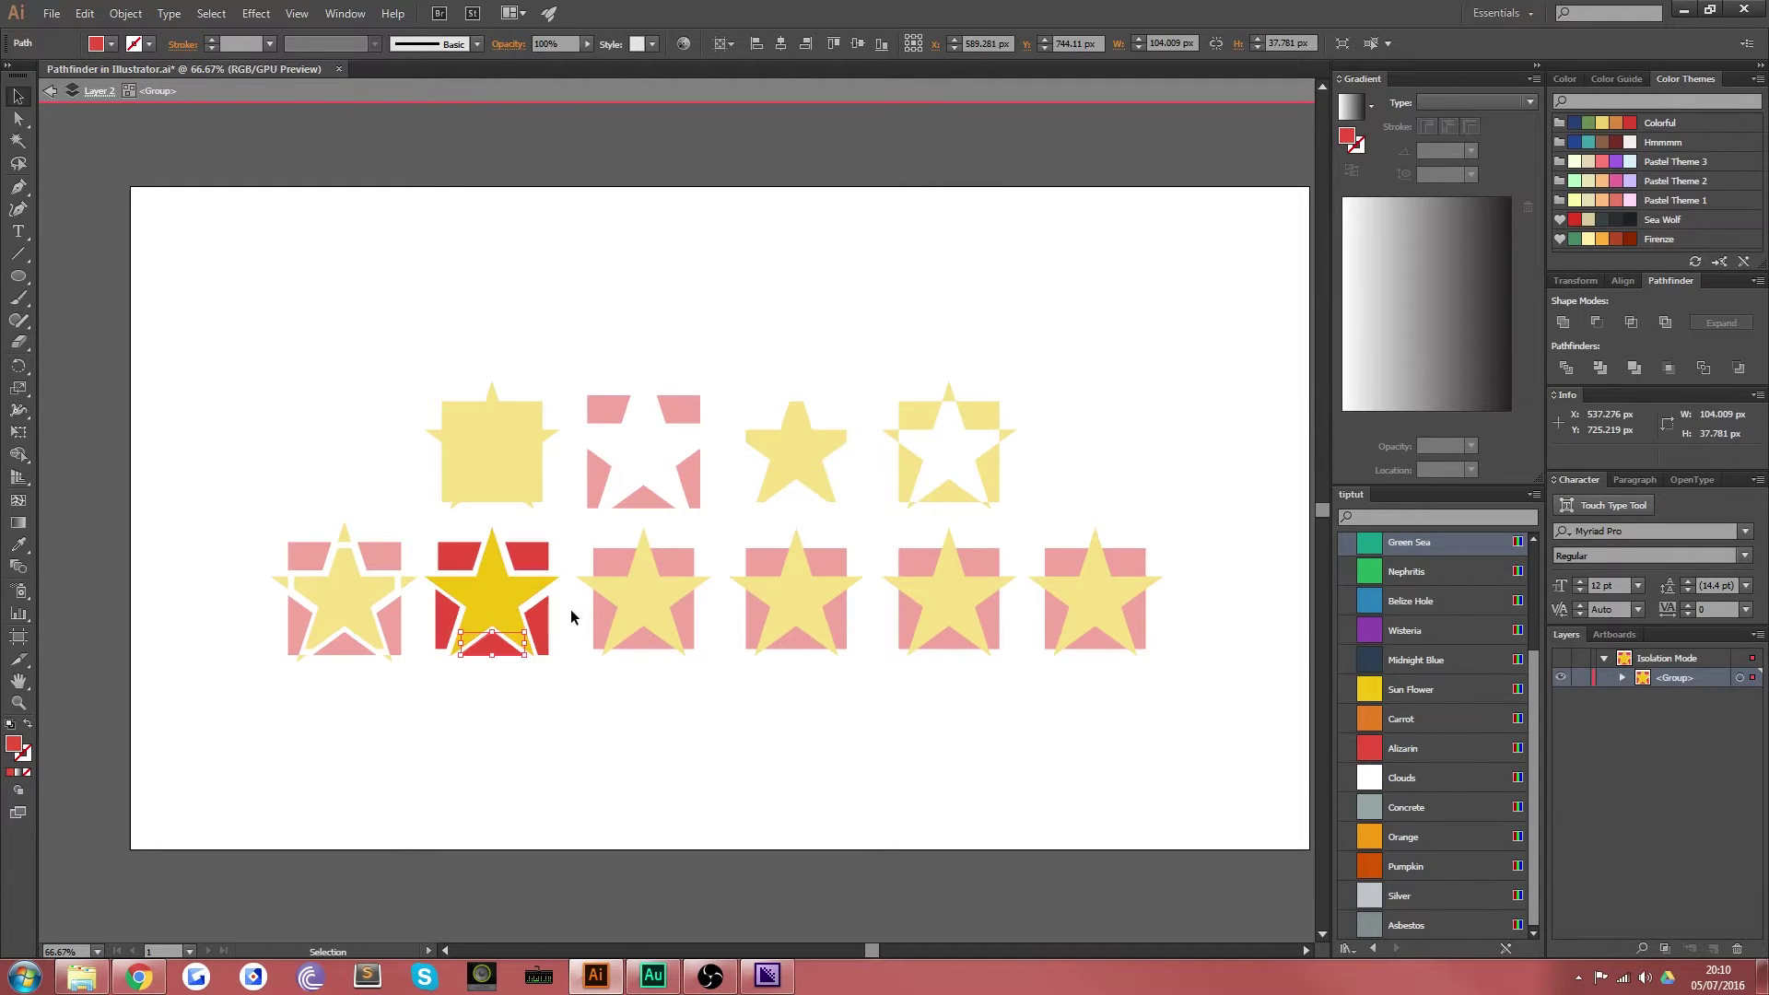
click(671, 580)
double_click(649, 674)
drag(727, 703, 599, 545)
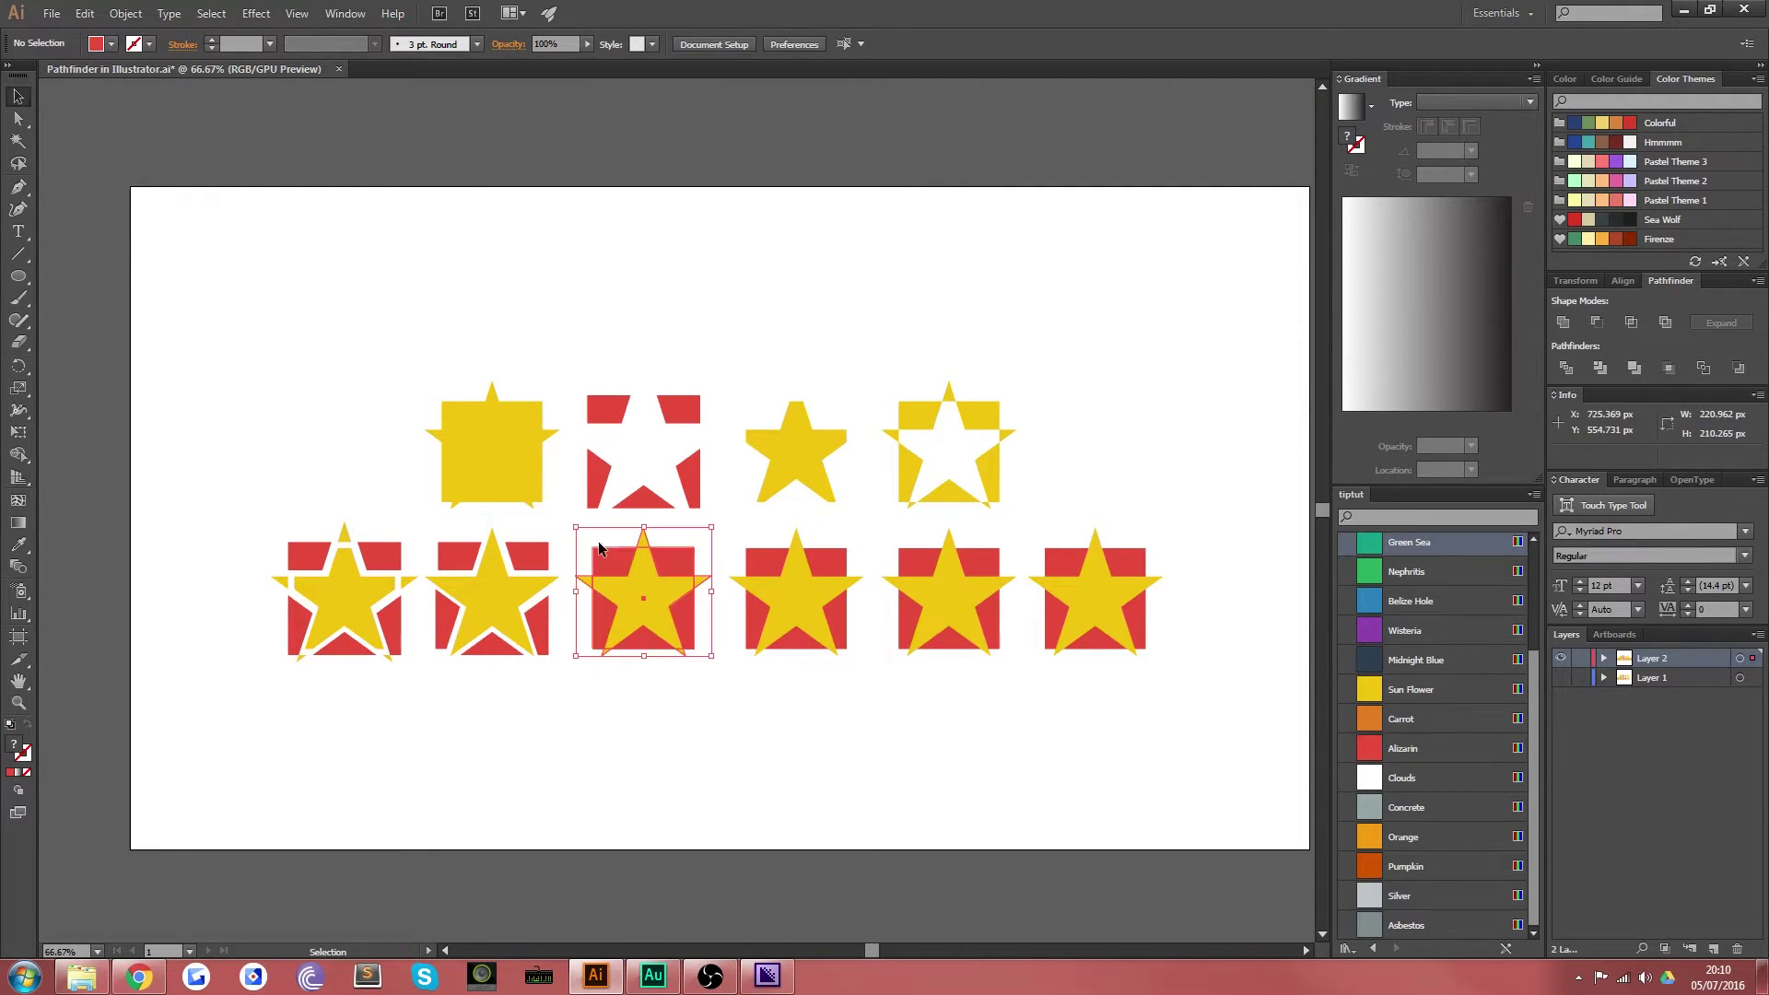
Step: Apply Merge to the third bottom-row pair and inspect its red and yellow pieces in isolation
click(1637, 372)
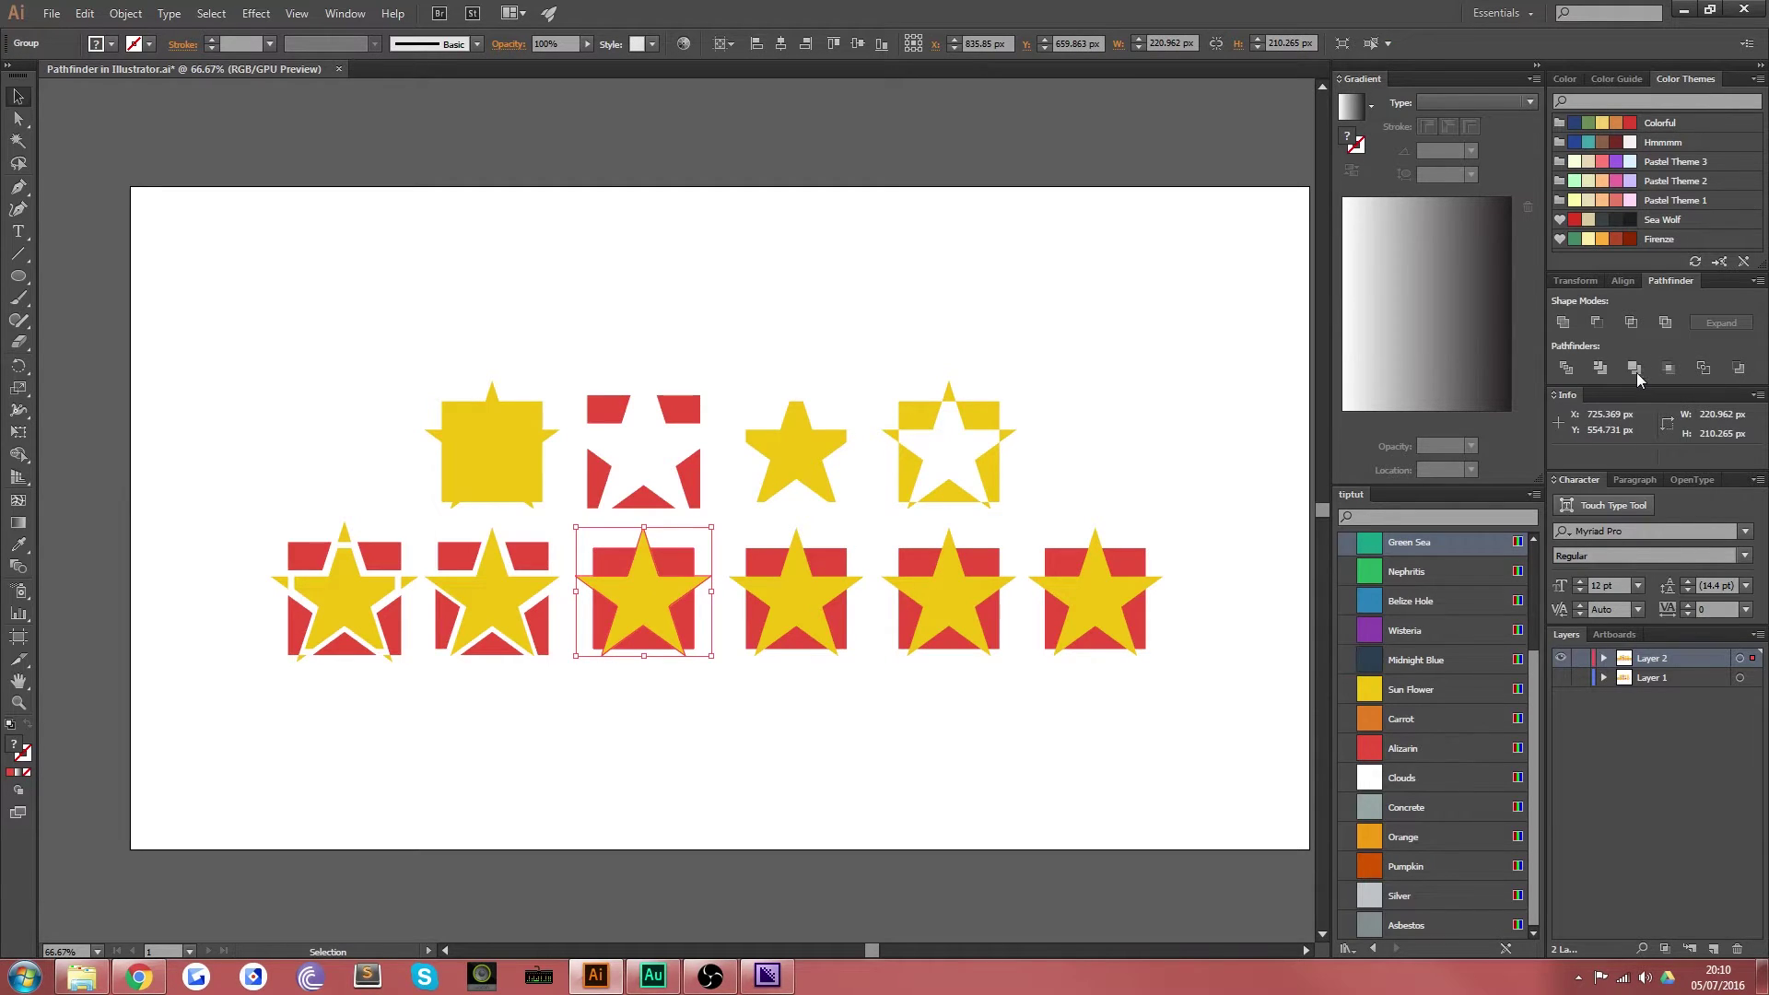
click(645, 731)
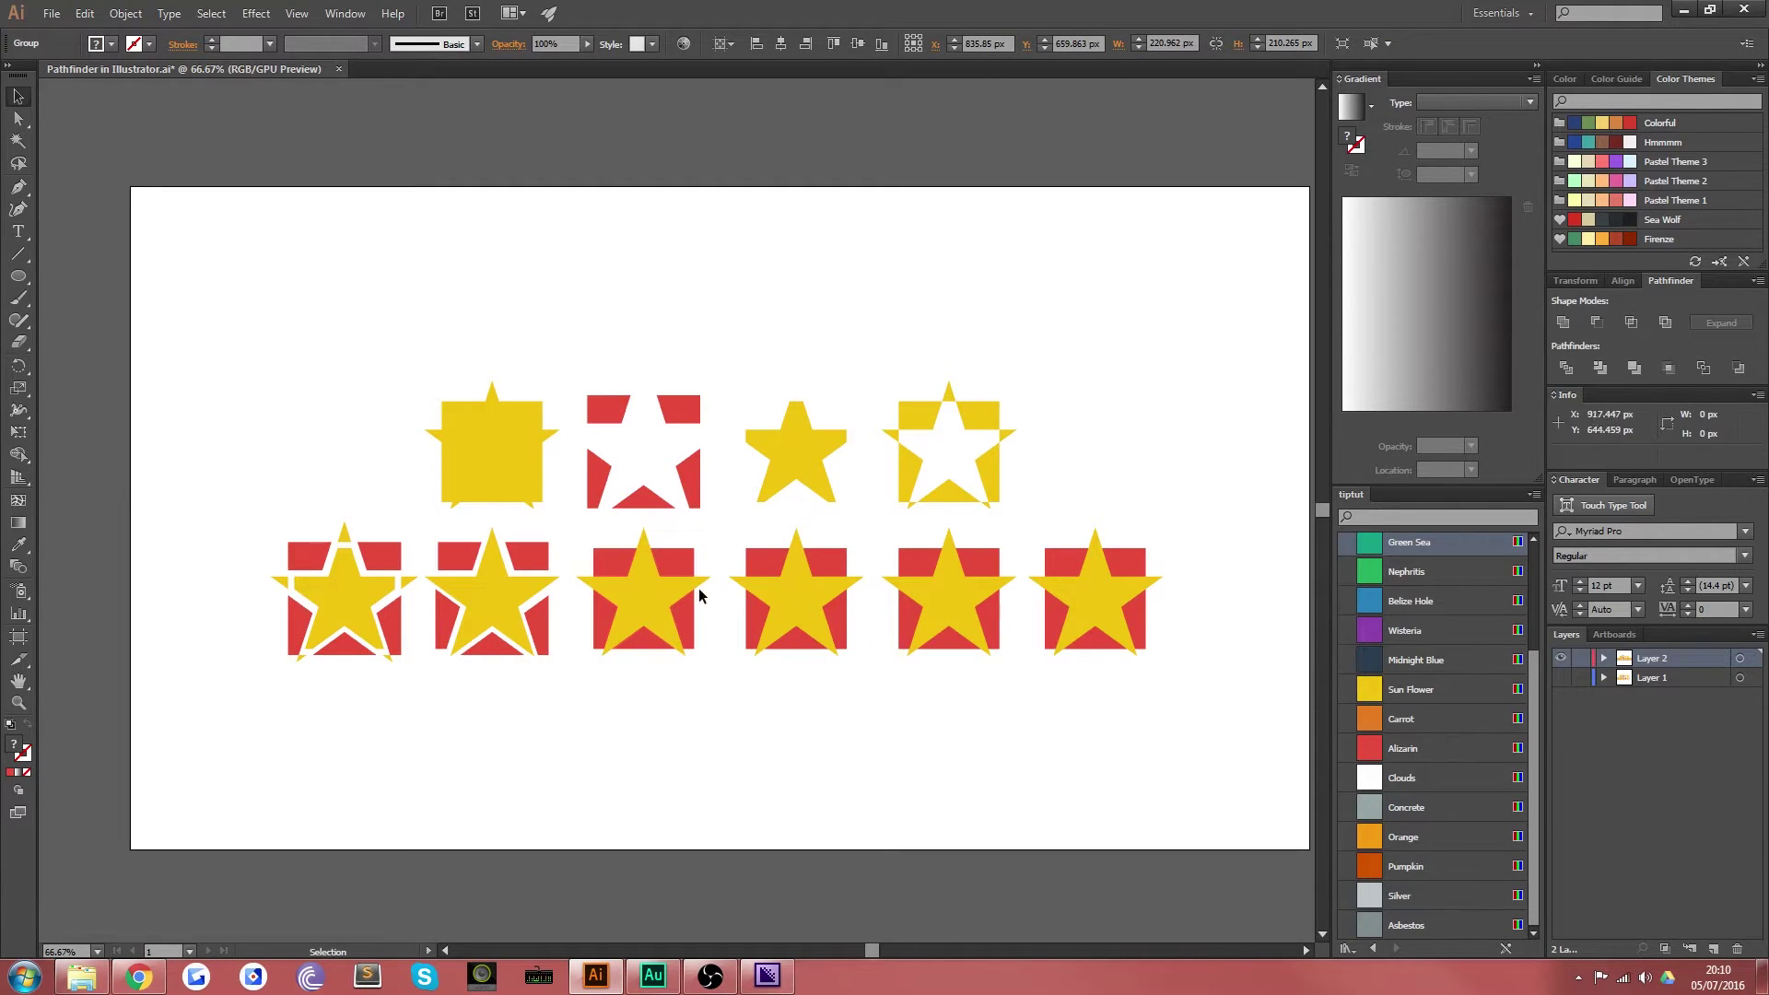
double_click(650, 617)
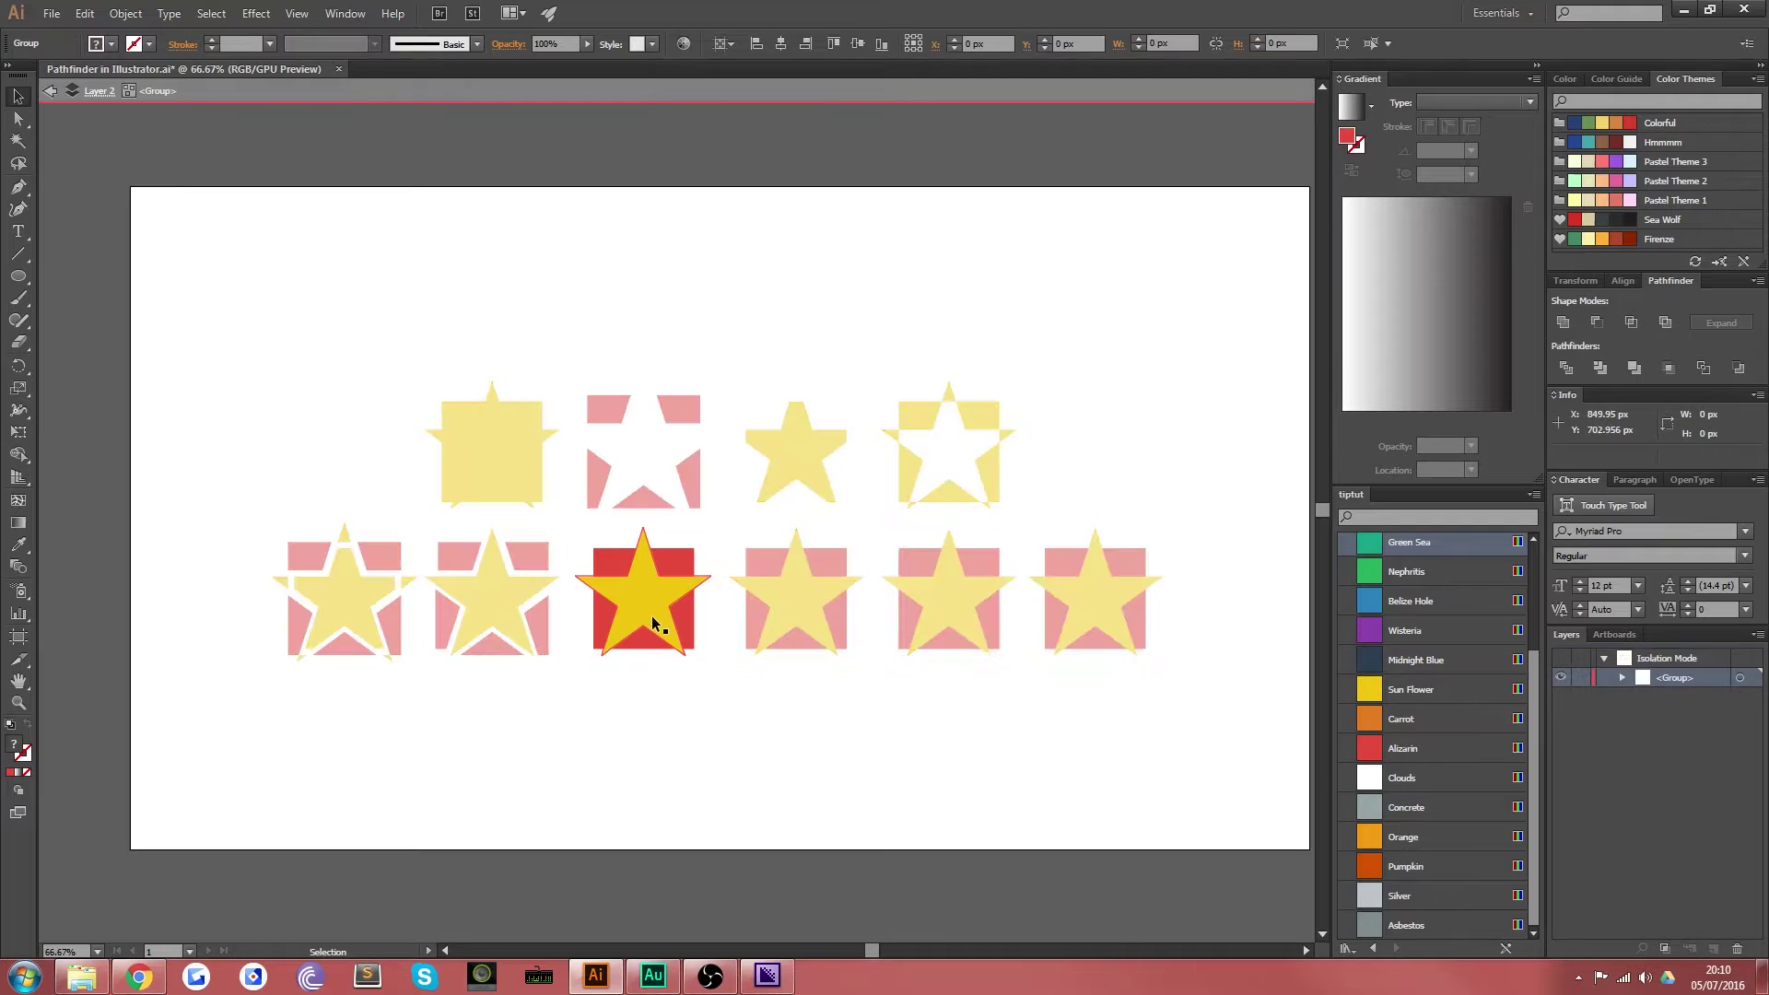
click(690, 634)
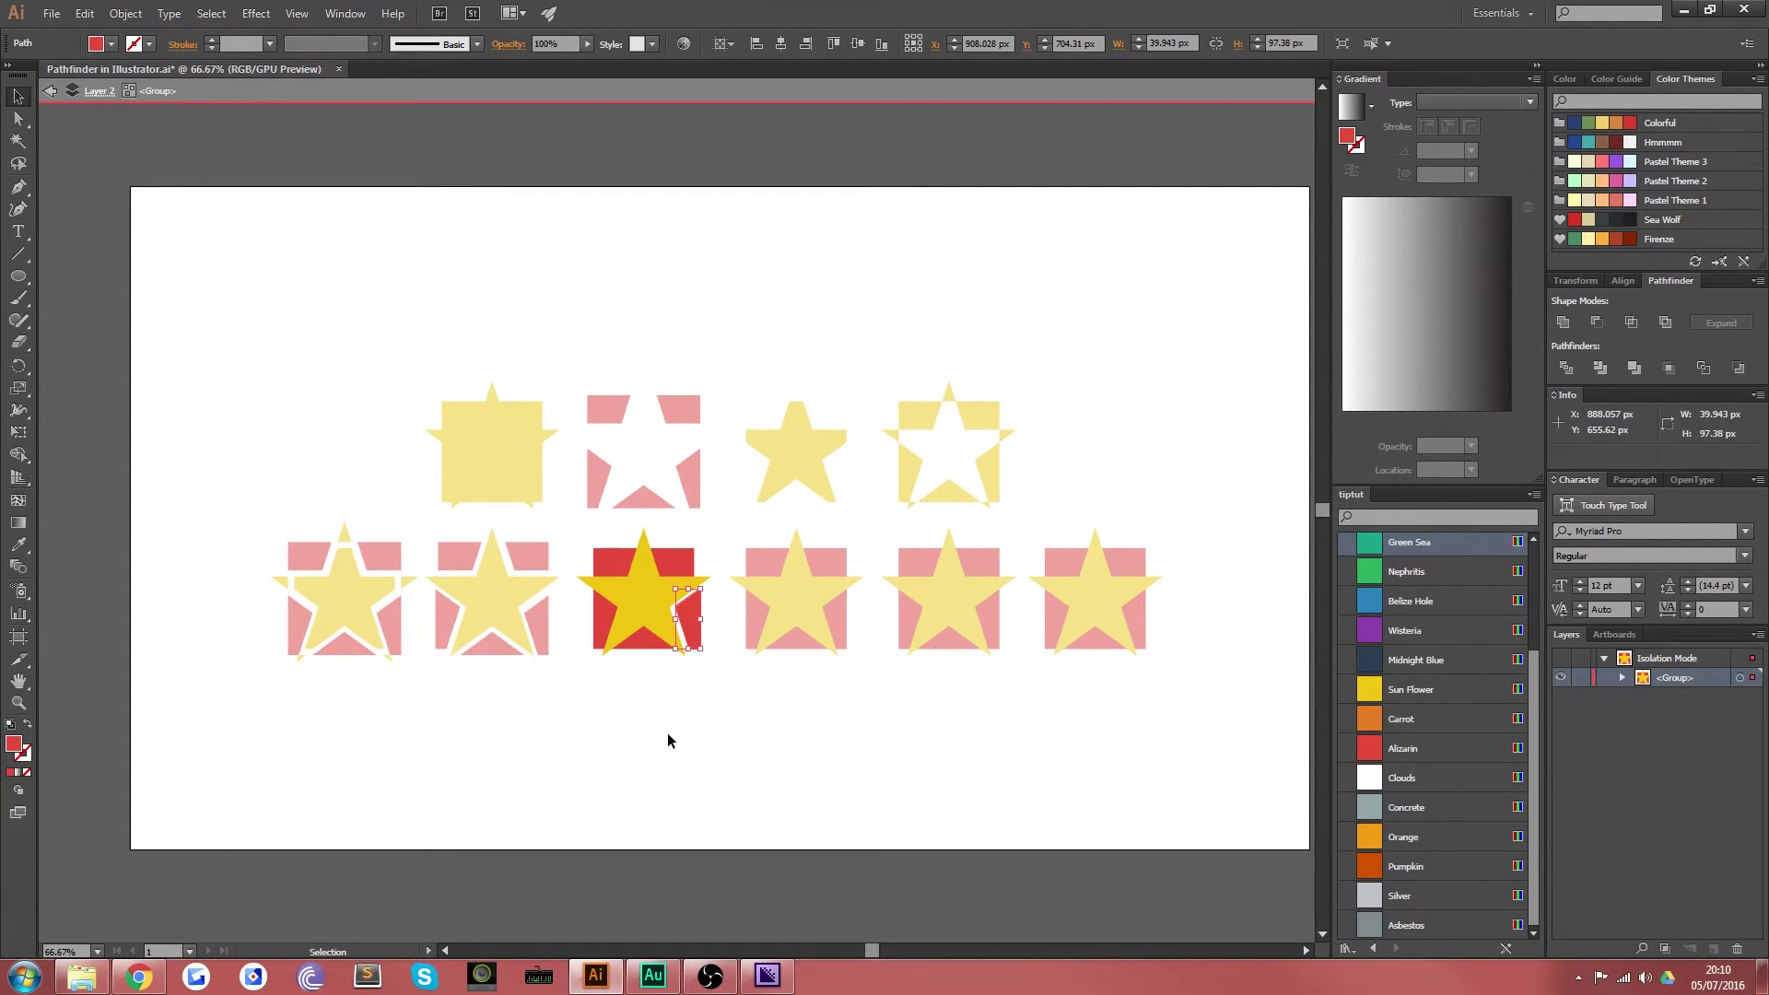
click(650, 709)
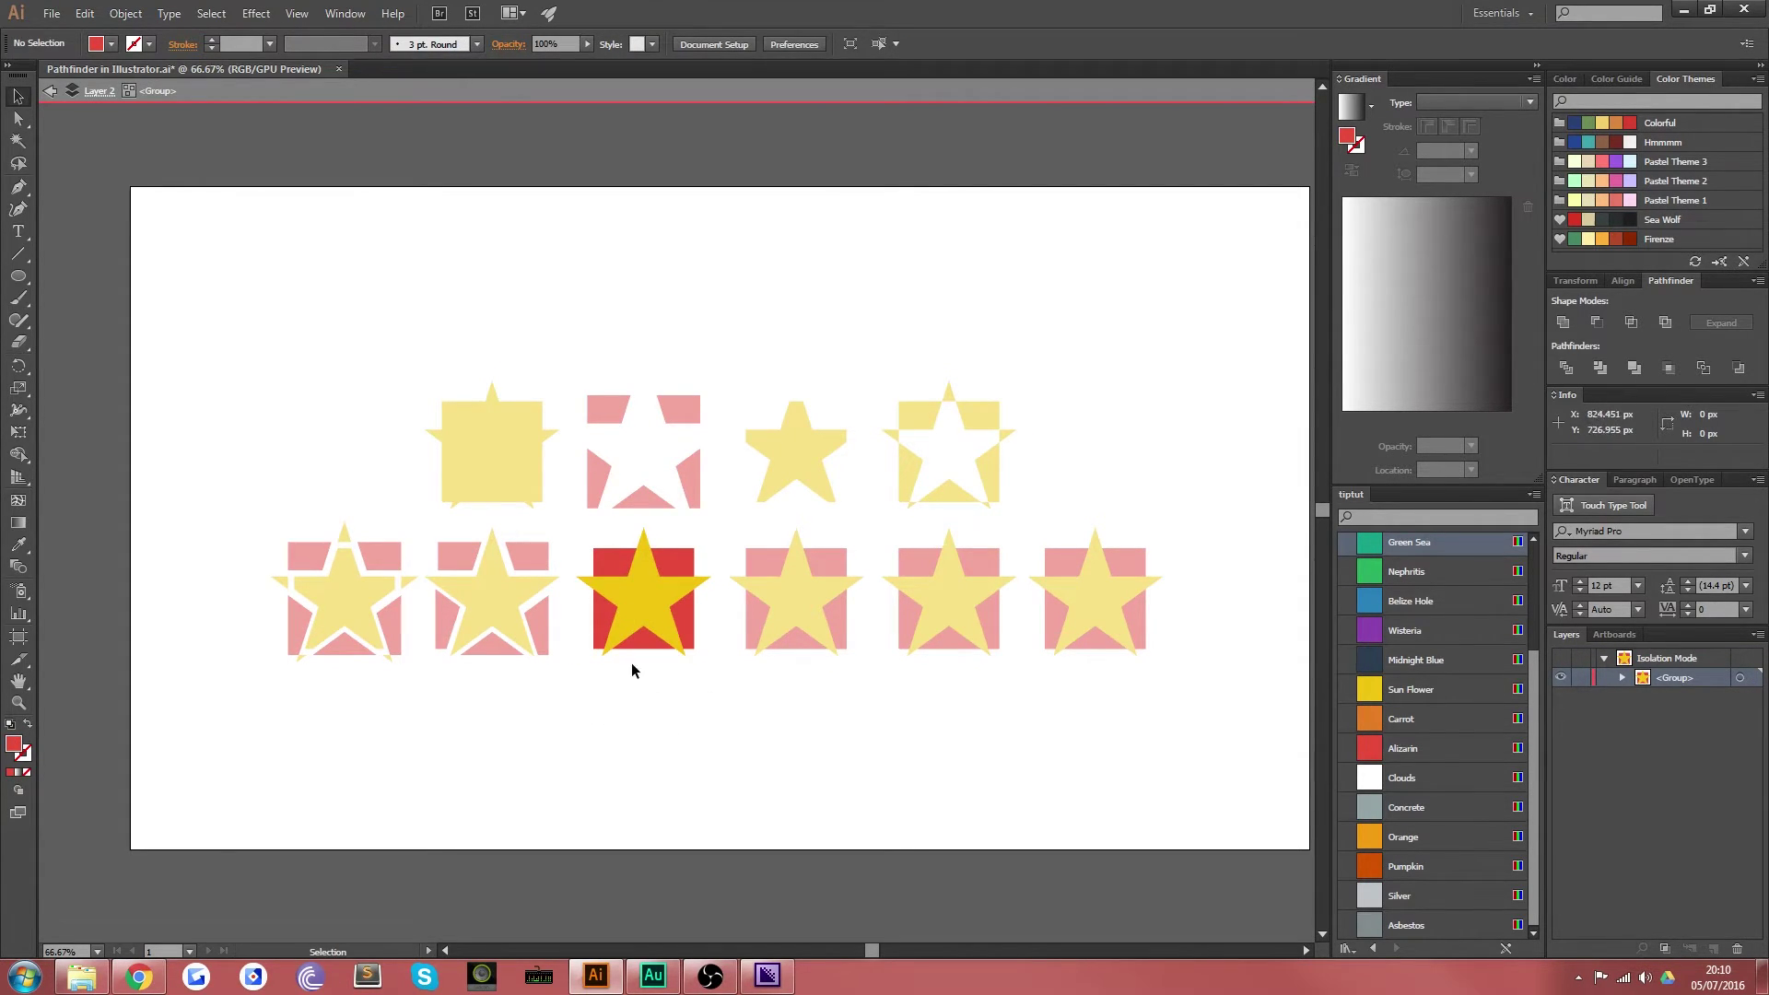
click(648, 586)
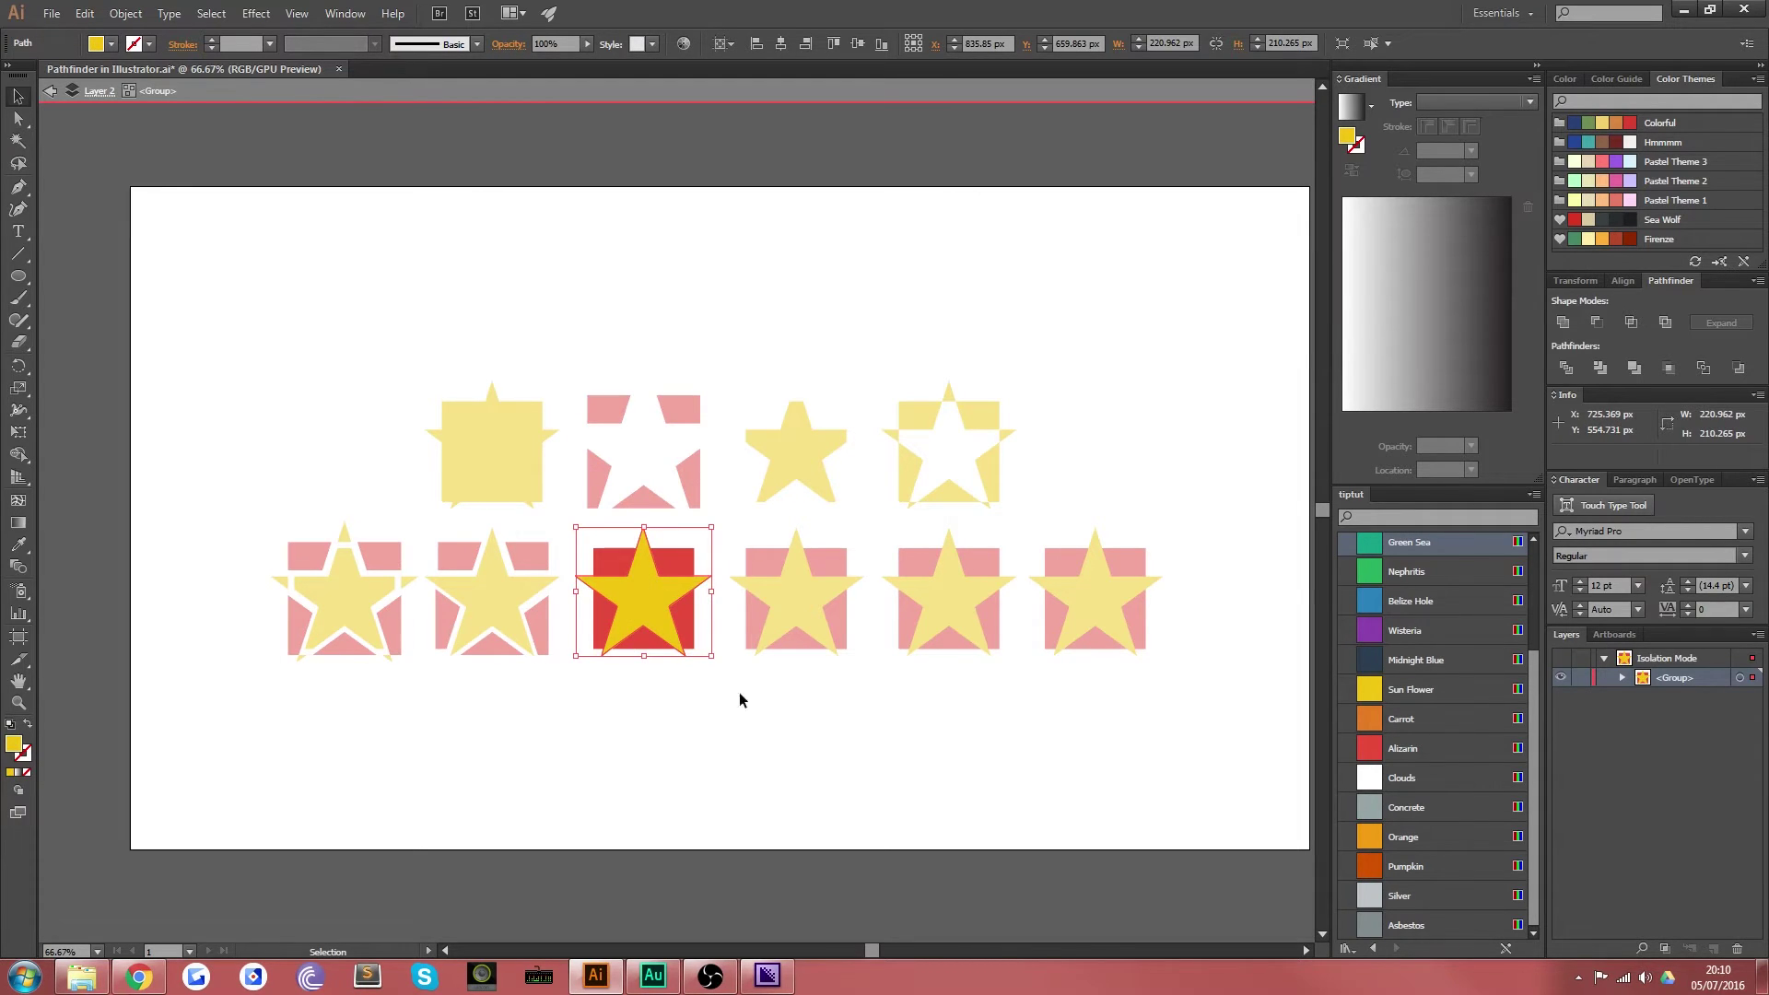
click(815, 748)
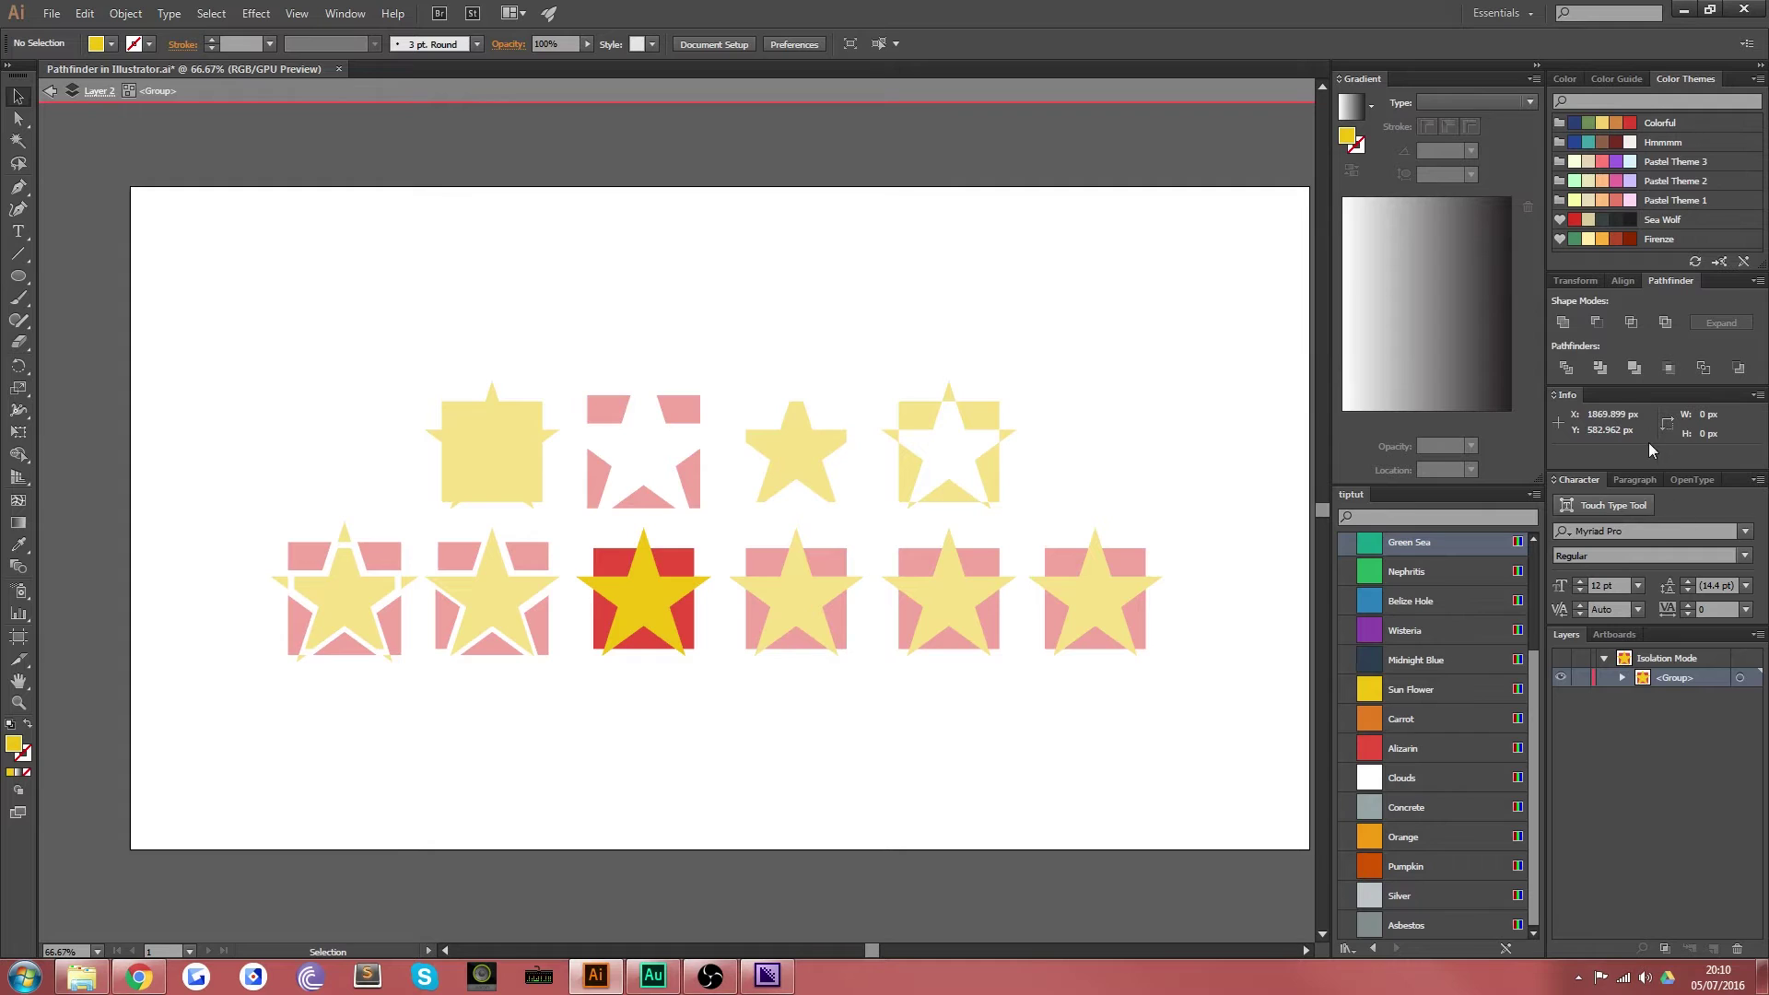
Step: Crop the fourth bottom-row pair down to a single red star after dismissing a no-results alert
click(1668, 369)
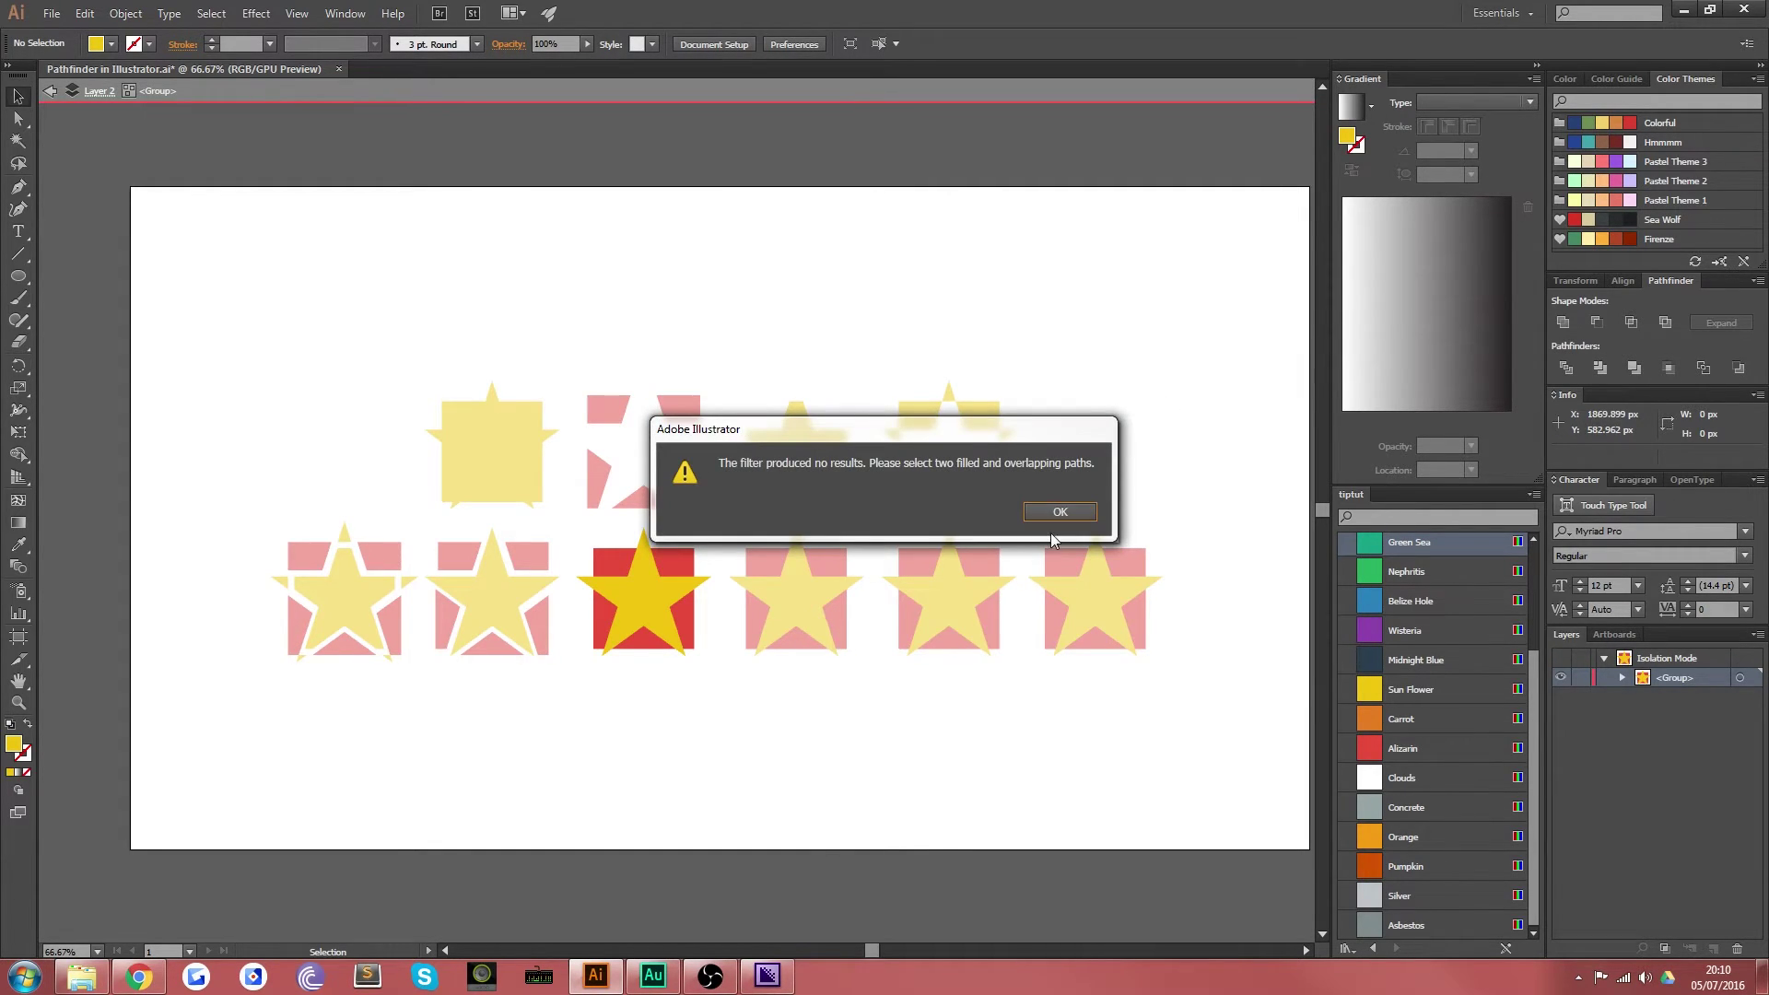
click(1057, 511)
key(Escape)
drag(807, 752, 770, 581)
click(1669, 369)
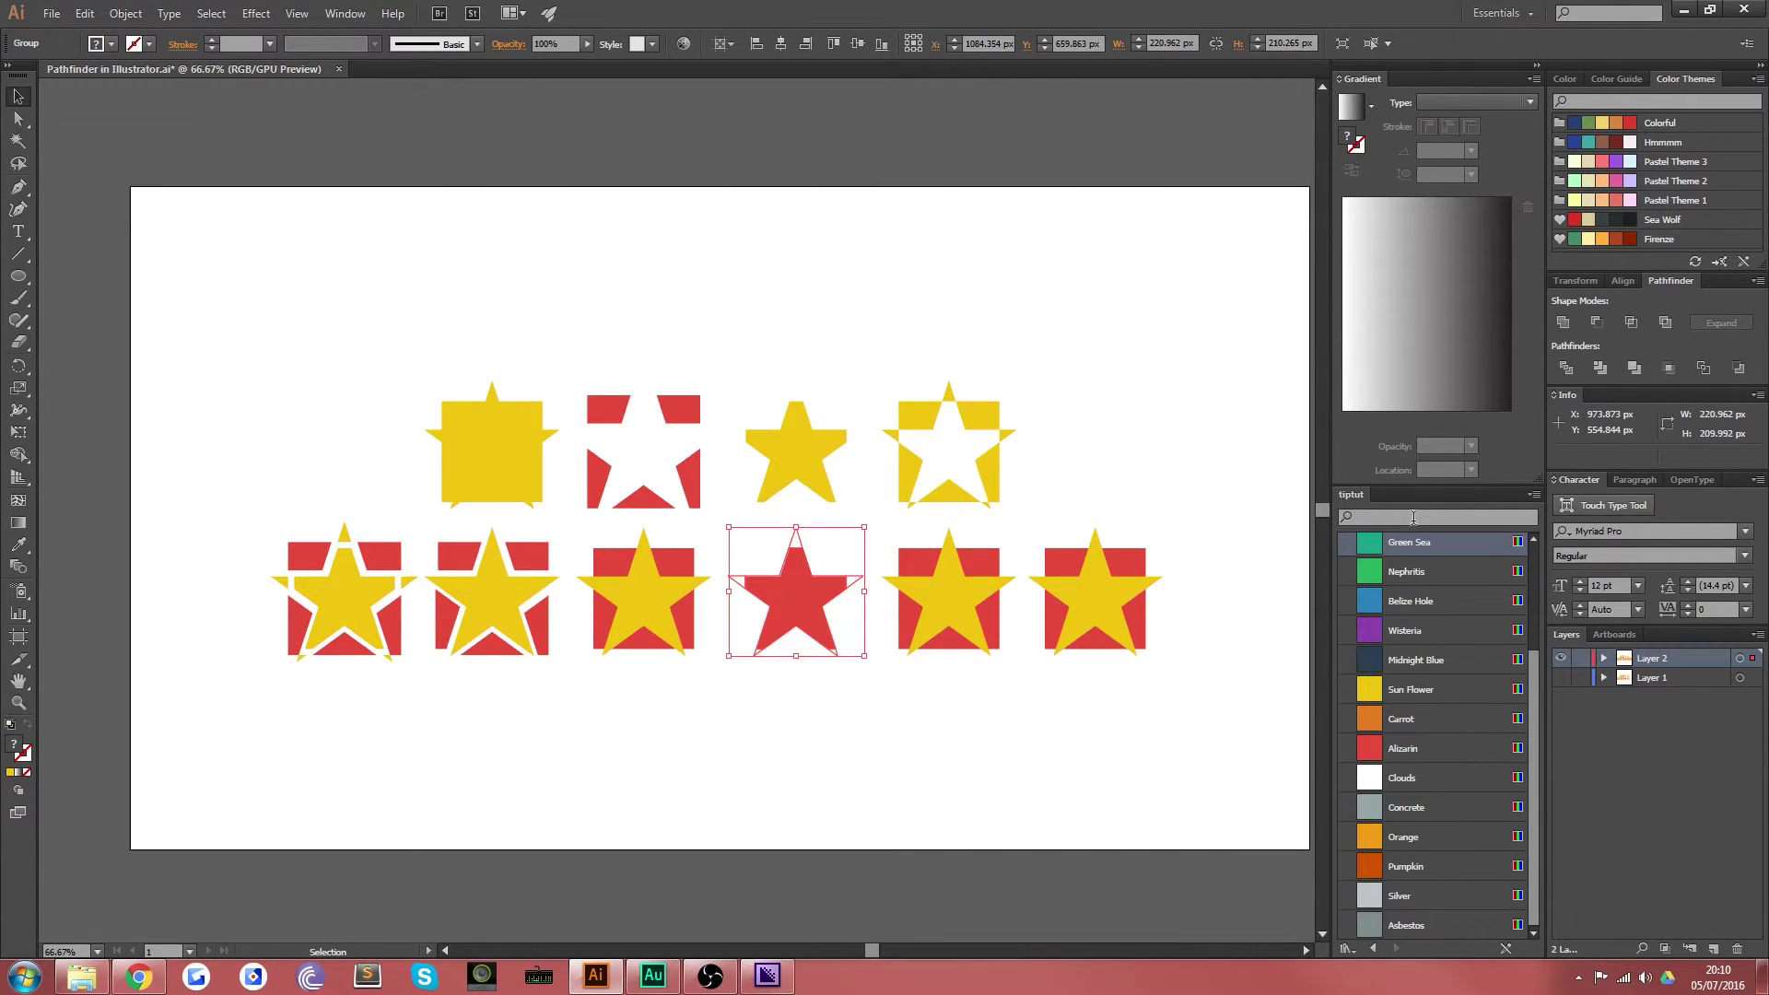
click(800, 710)
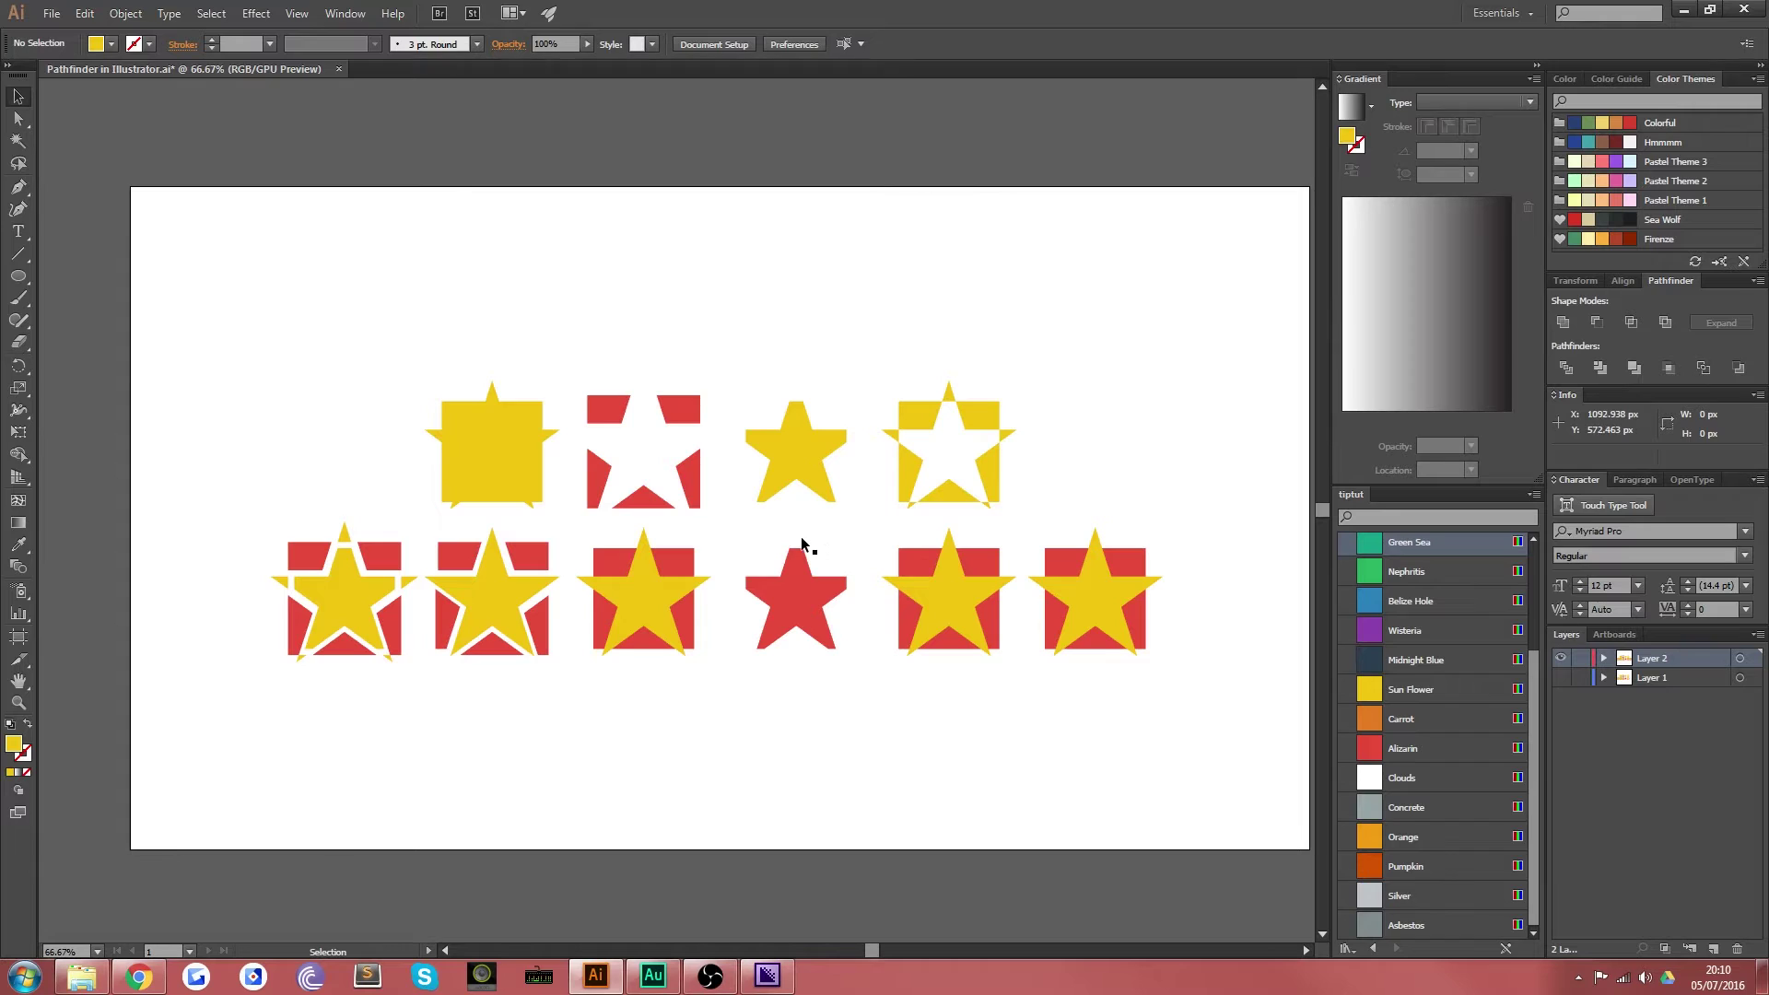
click(821, 544)
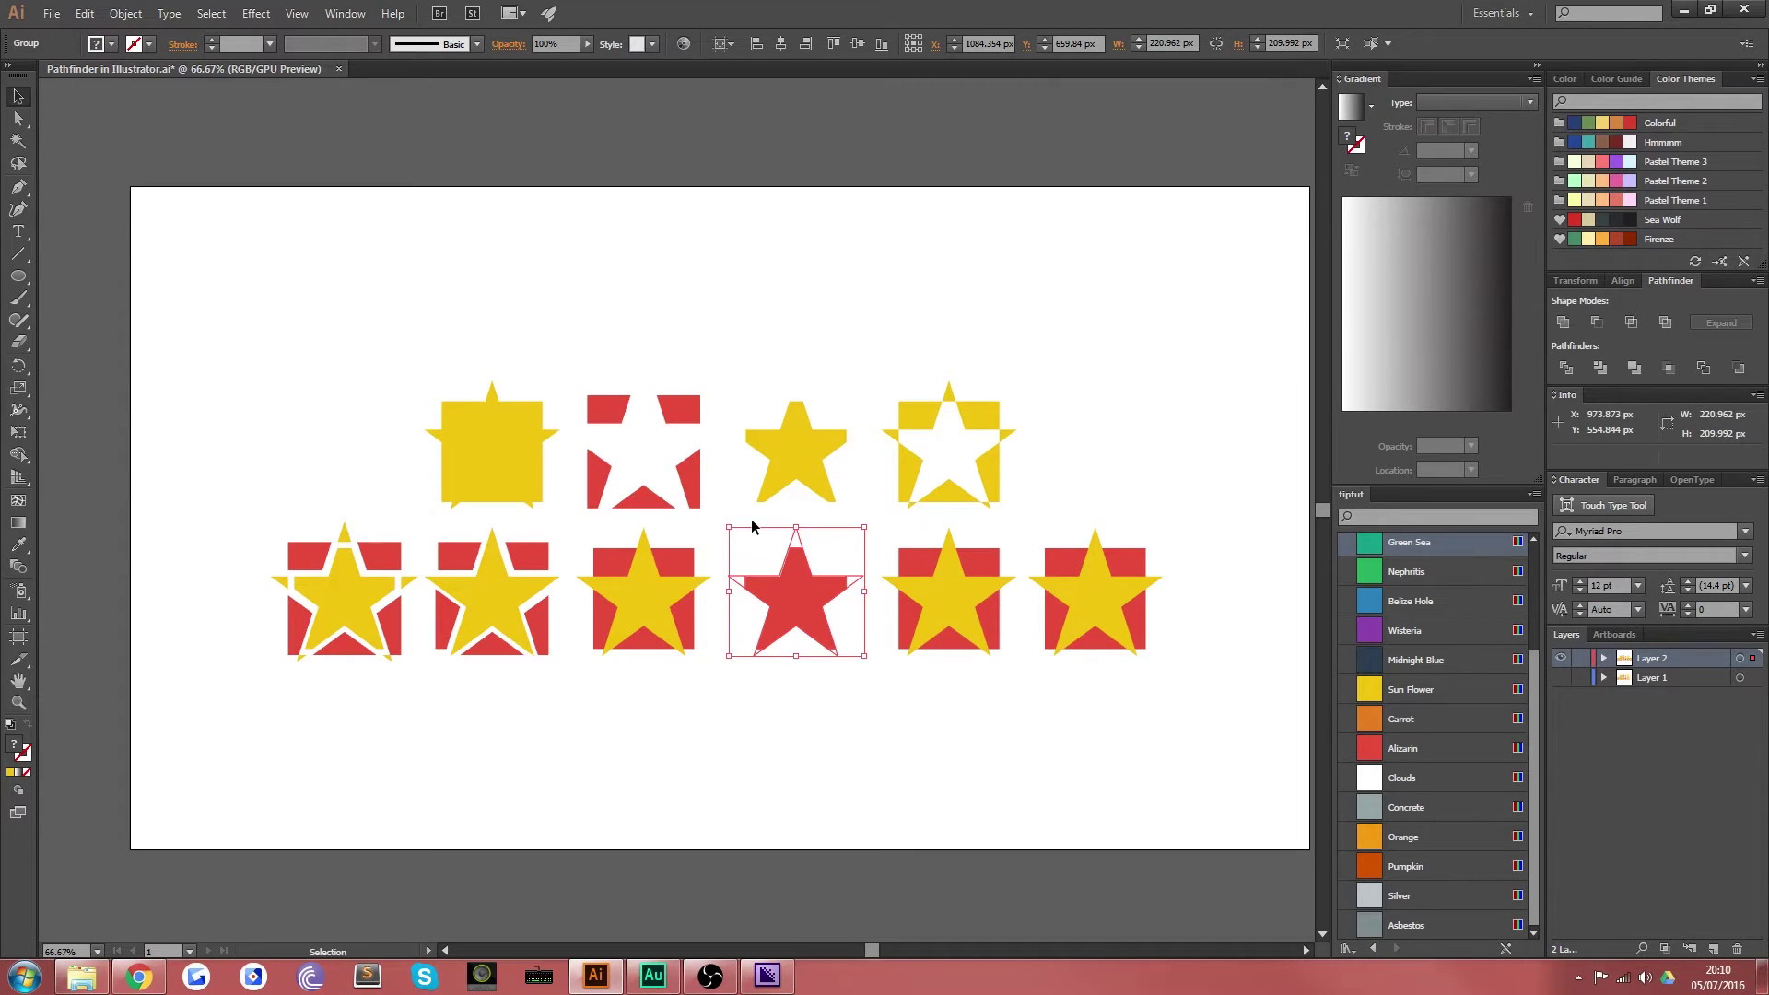
Step: Apply Outline to the fifth bottom-row pair, turning it into unfilled star and square outlines
click(843, 682)
drag(910, 531, 911, 531)
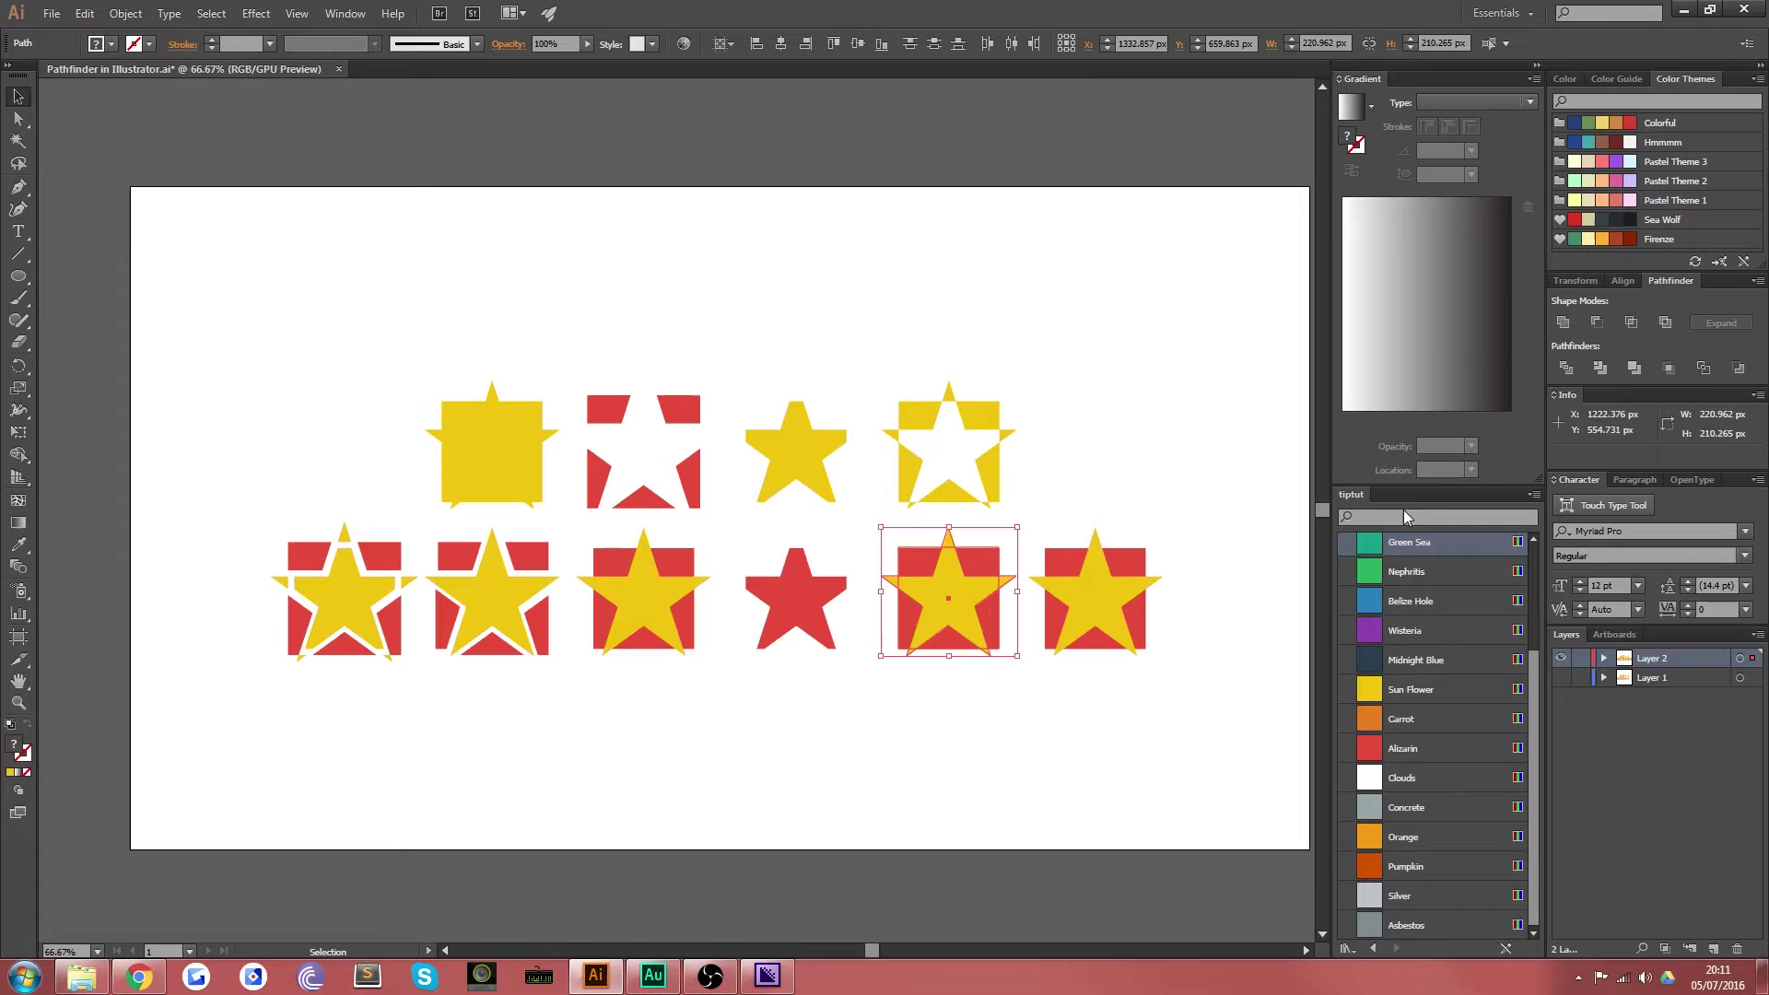
click(1706, 371)
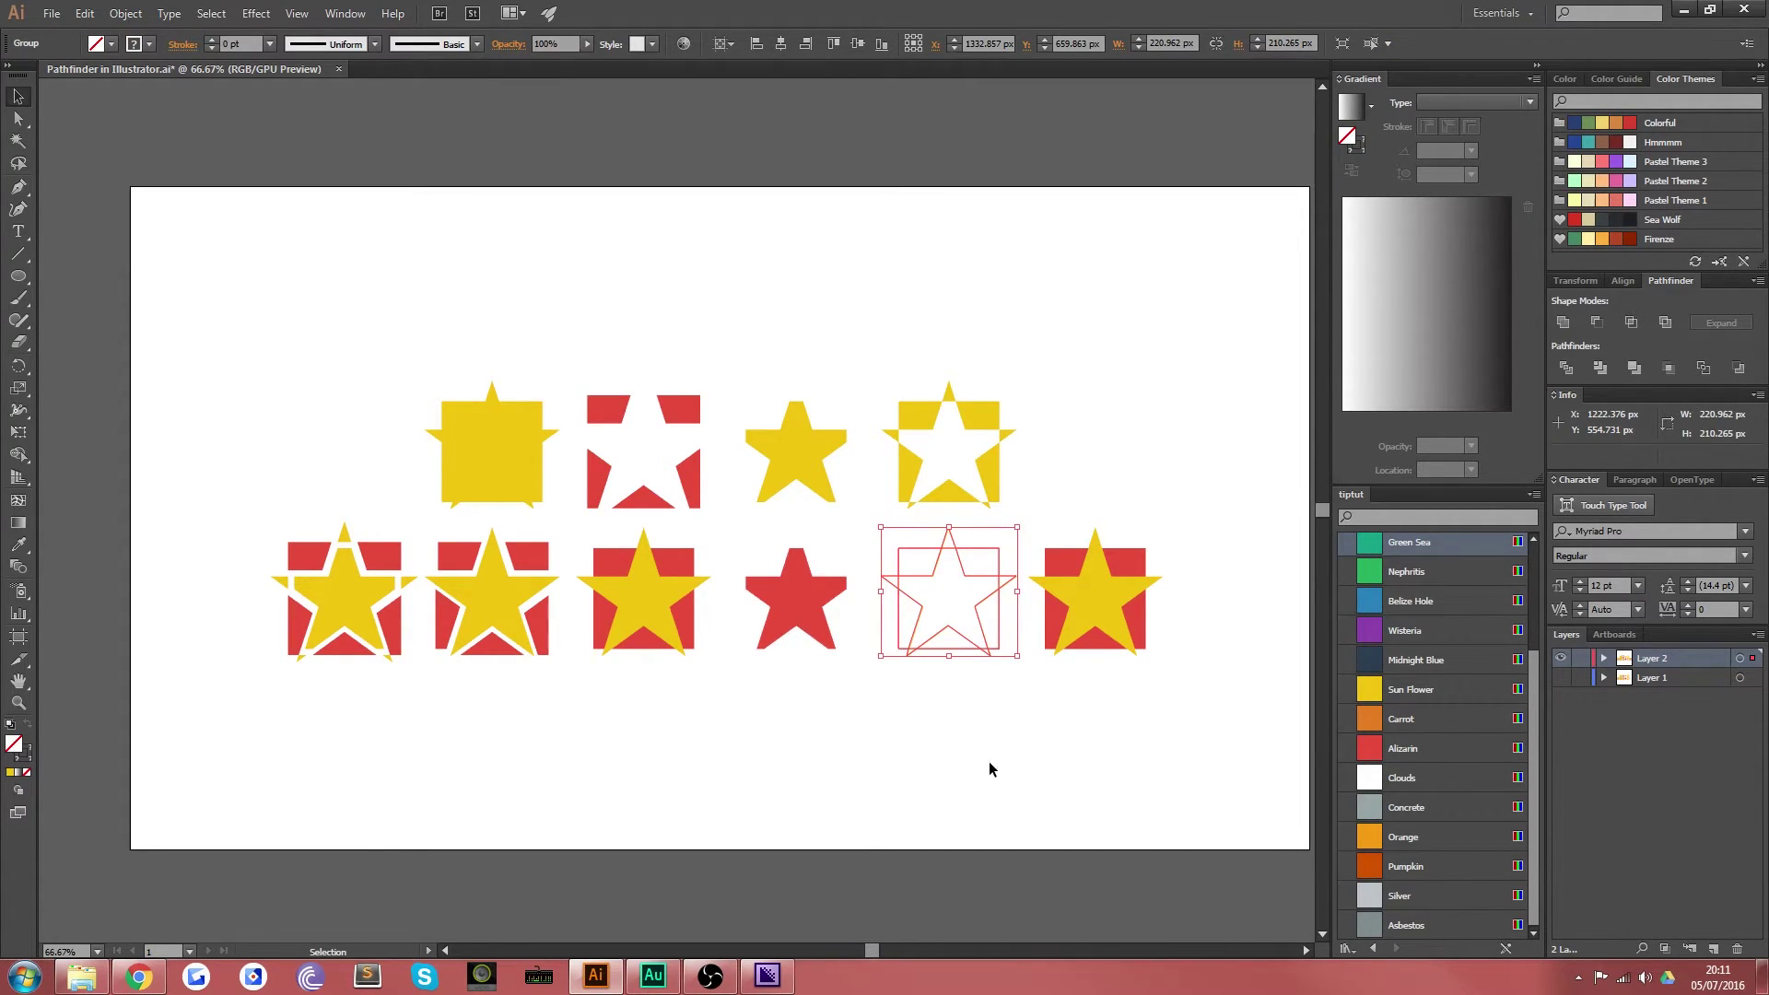
click(959, 765)
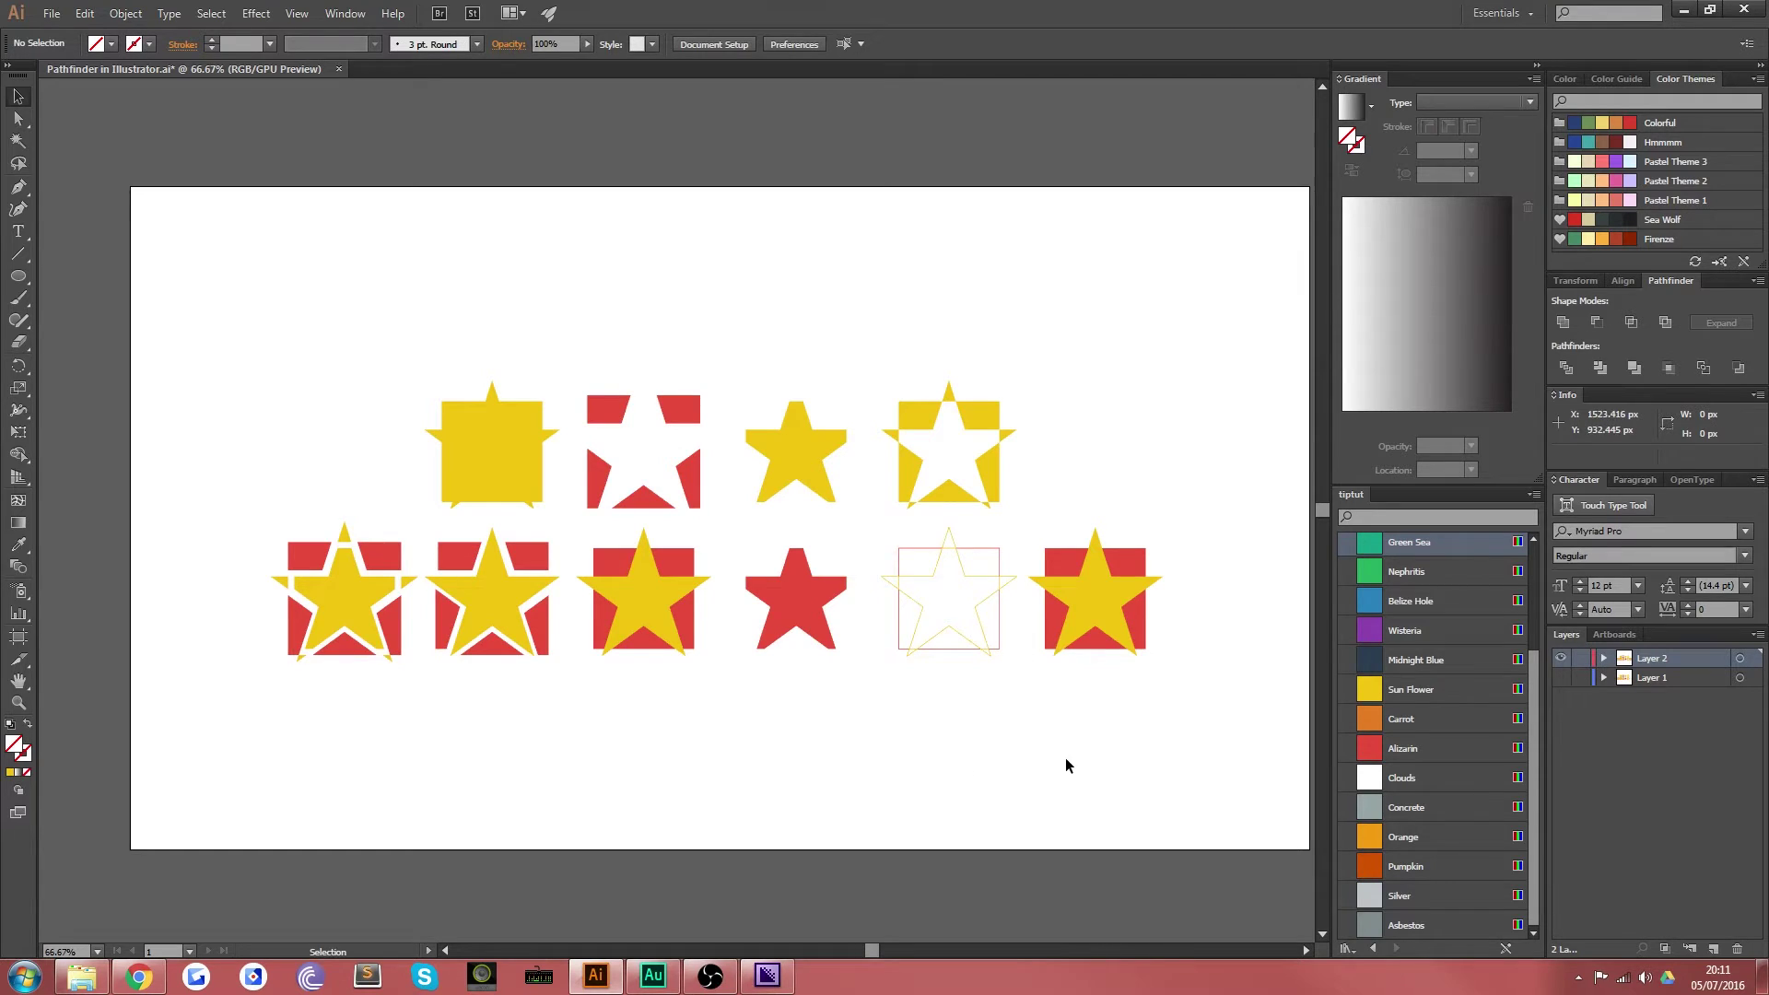
click(936, 567)
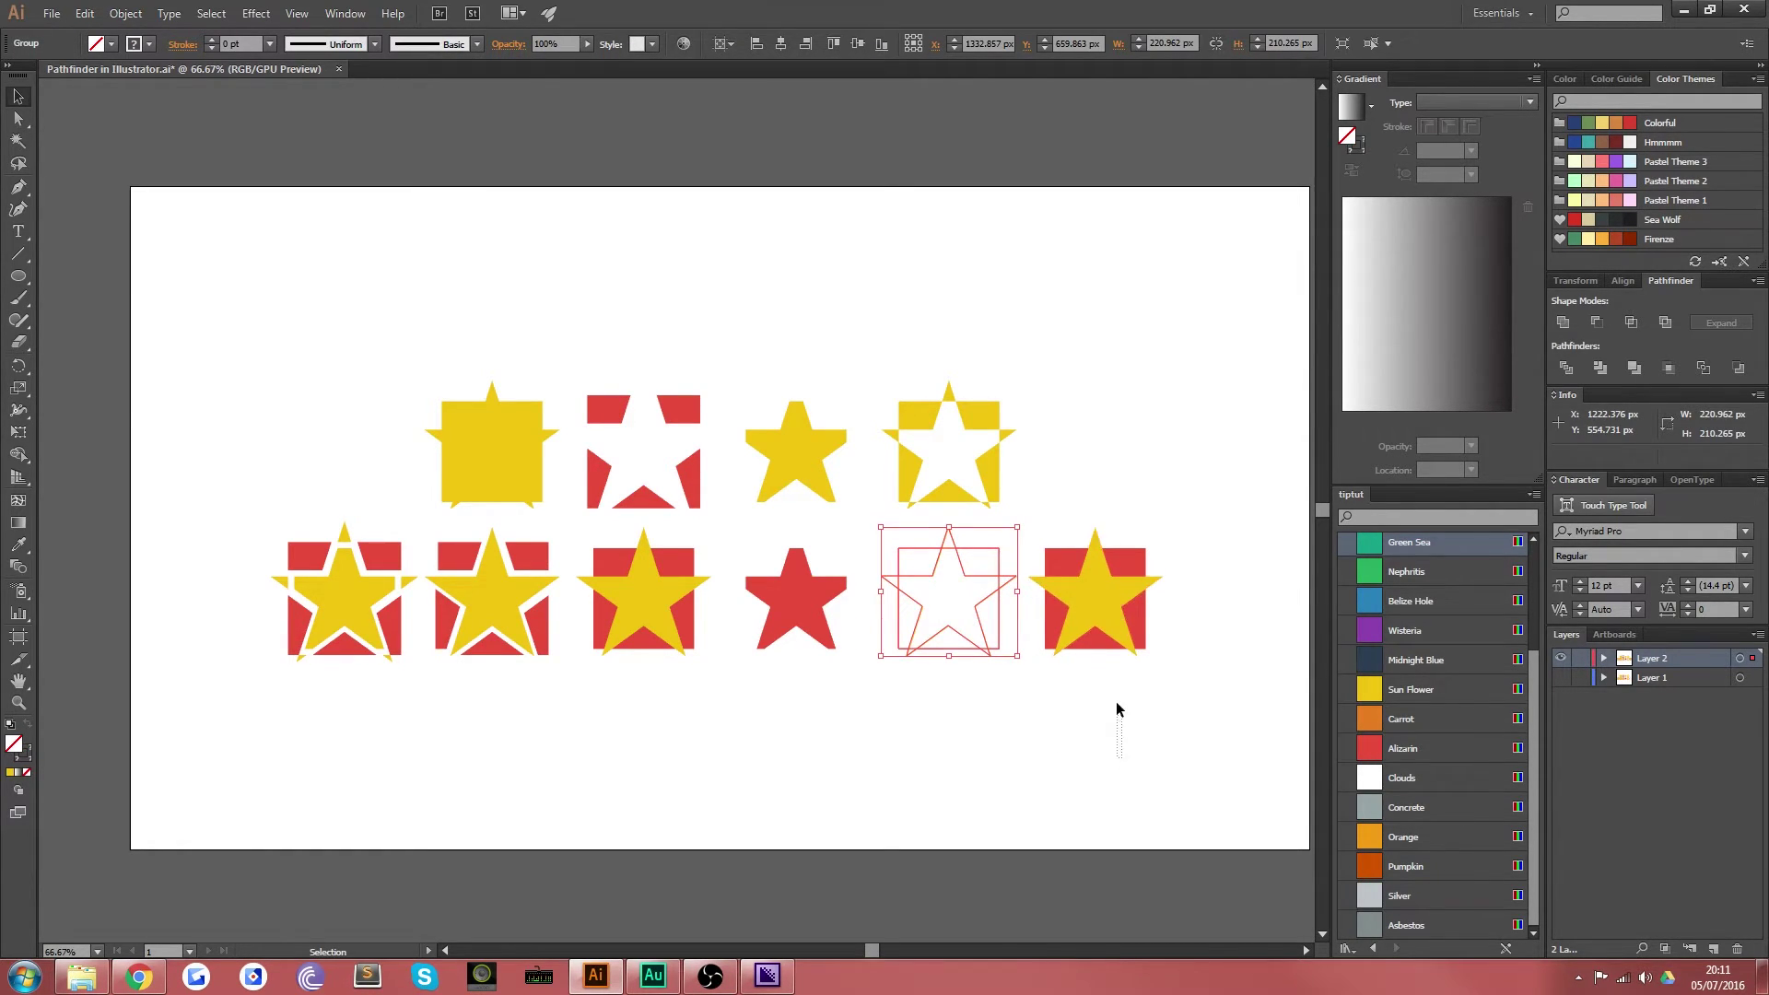
Step: Apply Minus Back to the last pair, leaving only yellow star tips, then review all shapes
click(1096, 626)
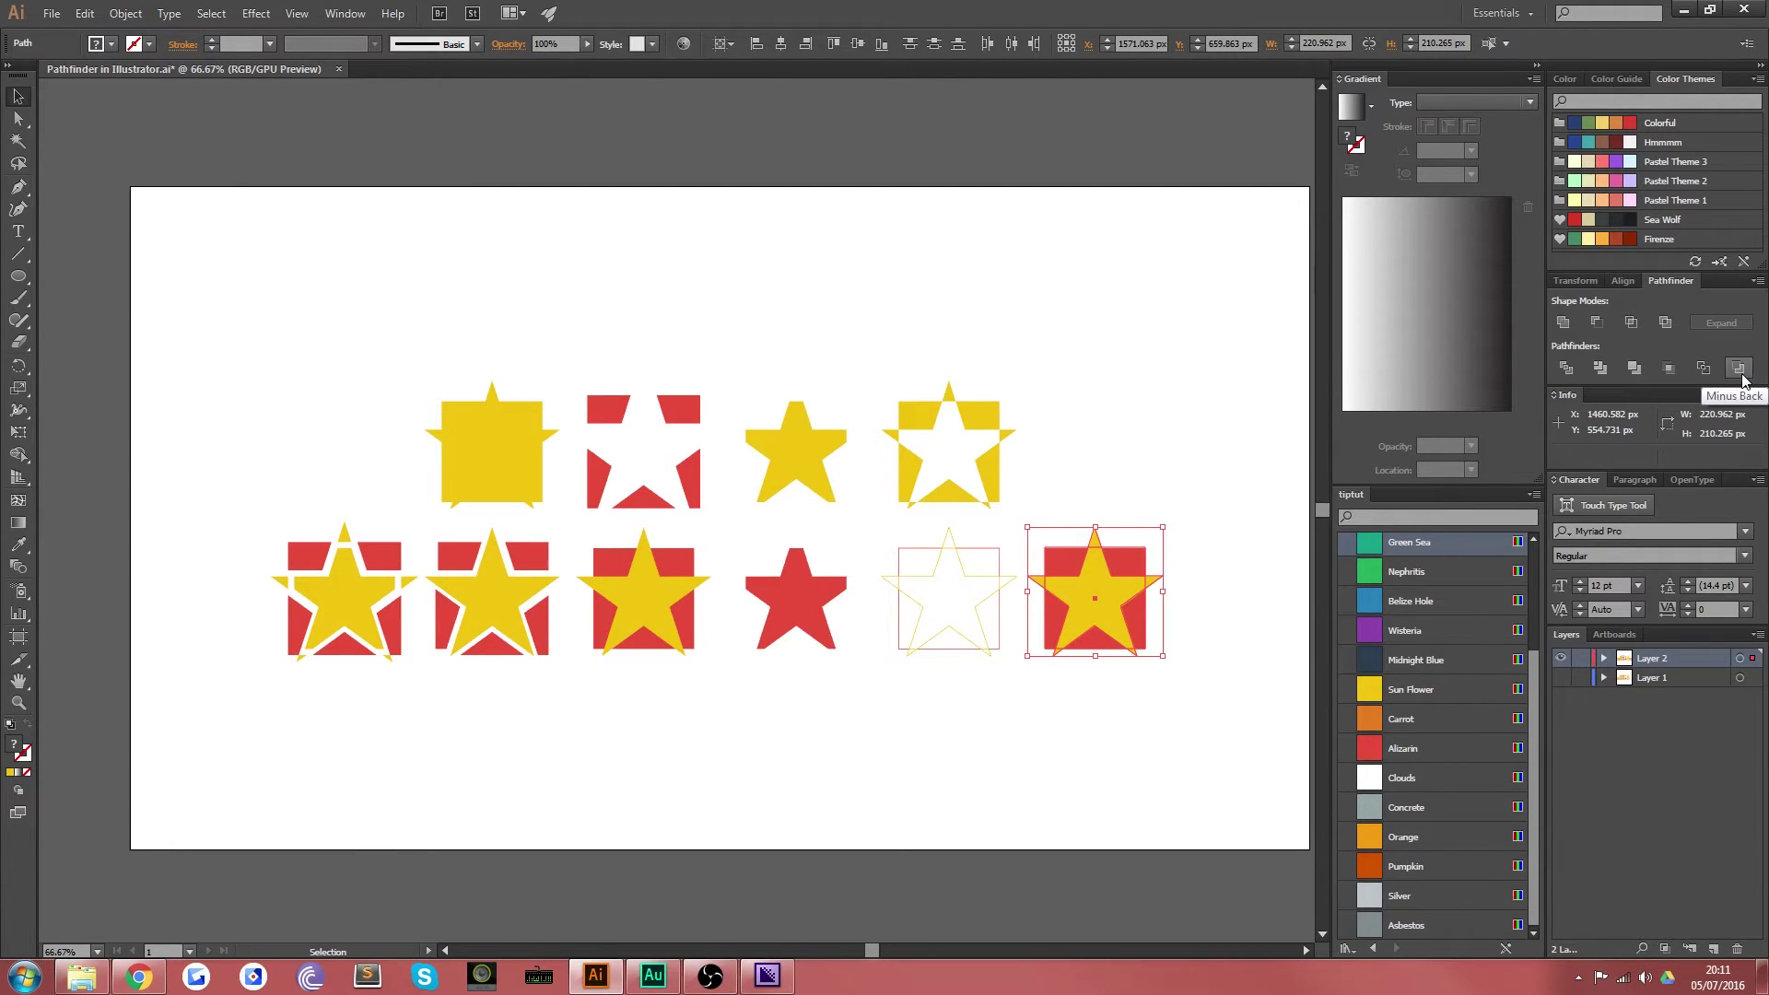
click(1739, 368)
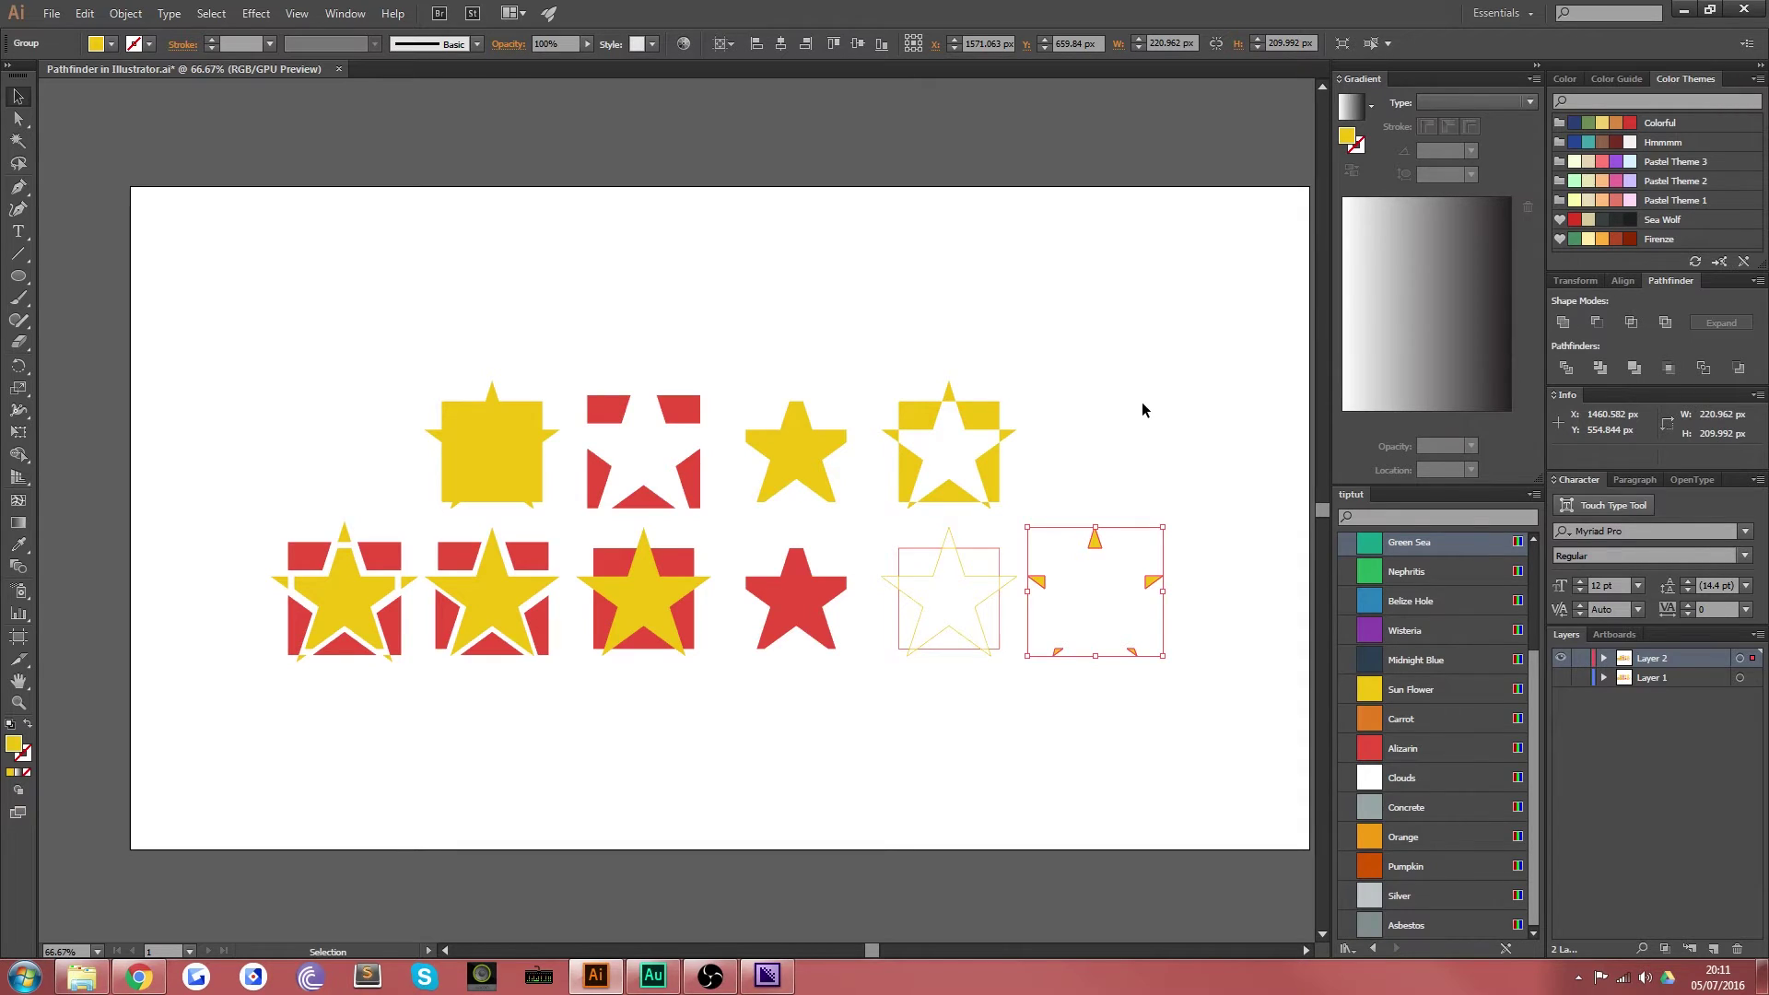
click(1082, 476)
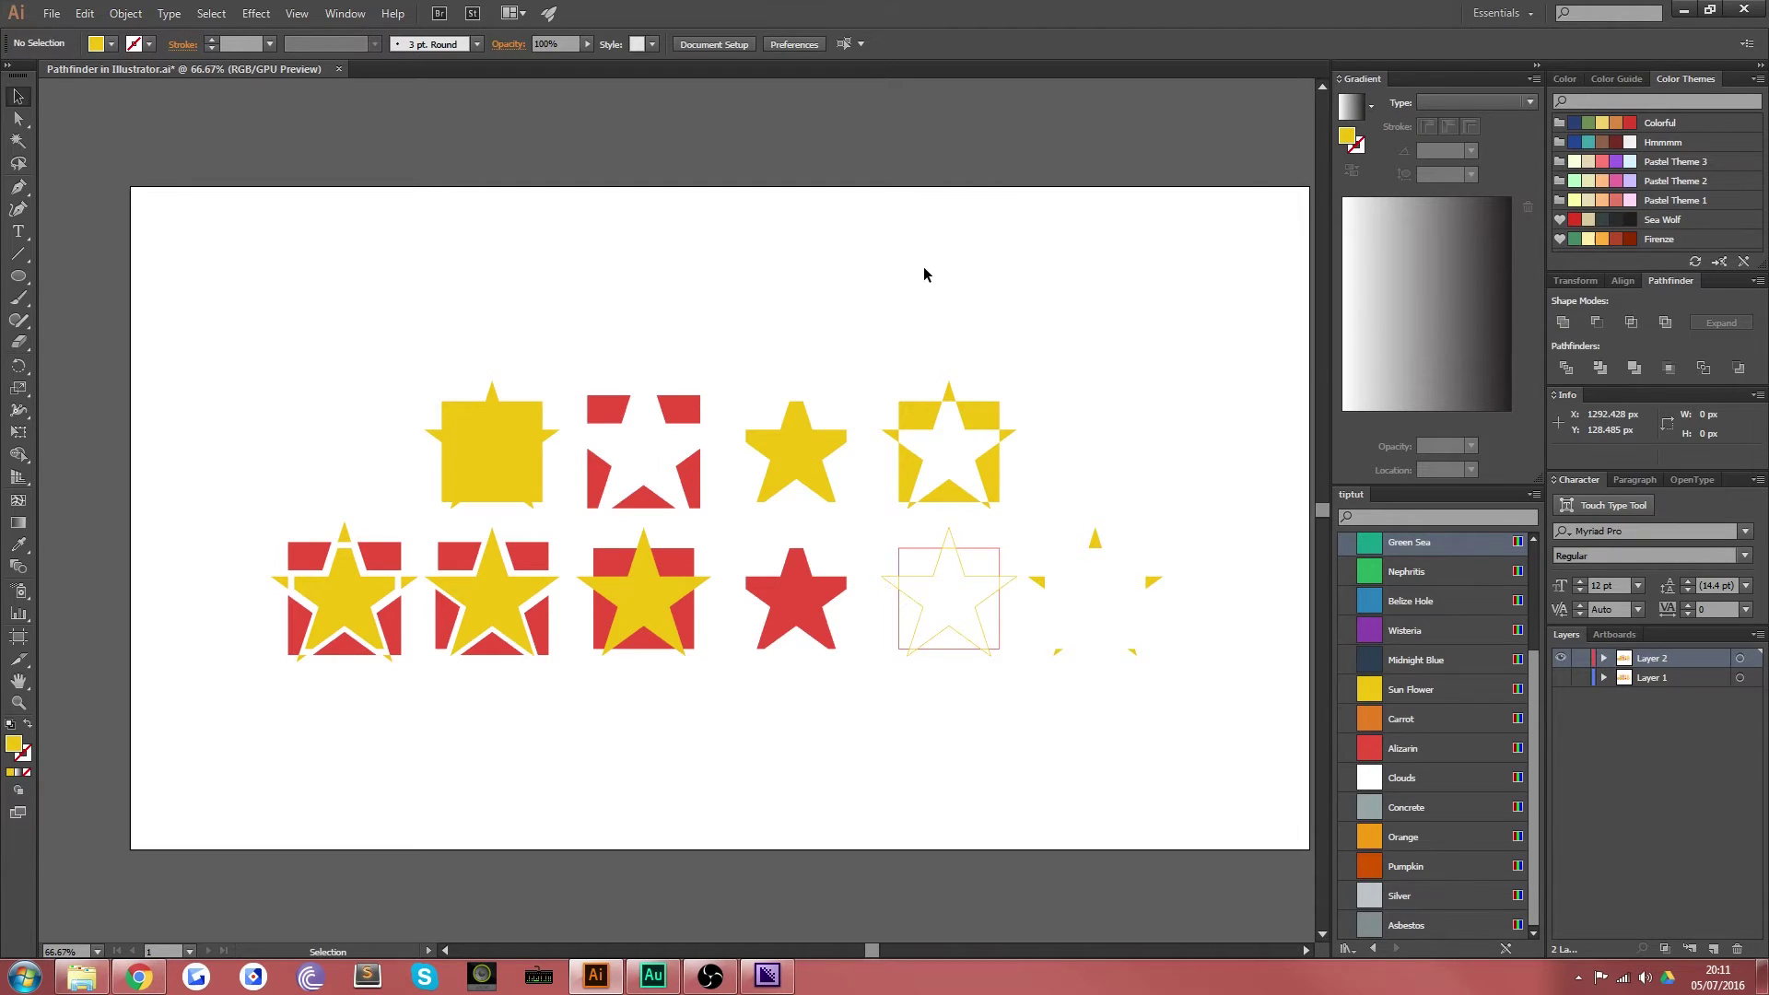
drag(1253, 265, 156, 751)
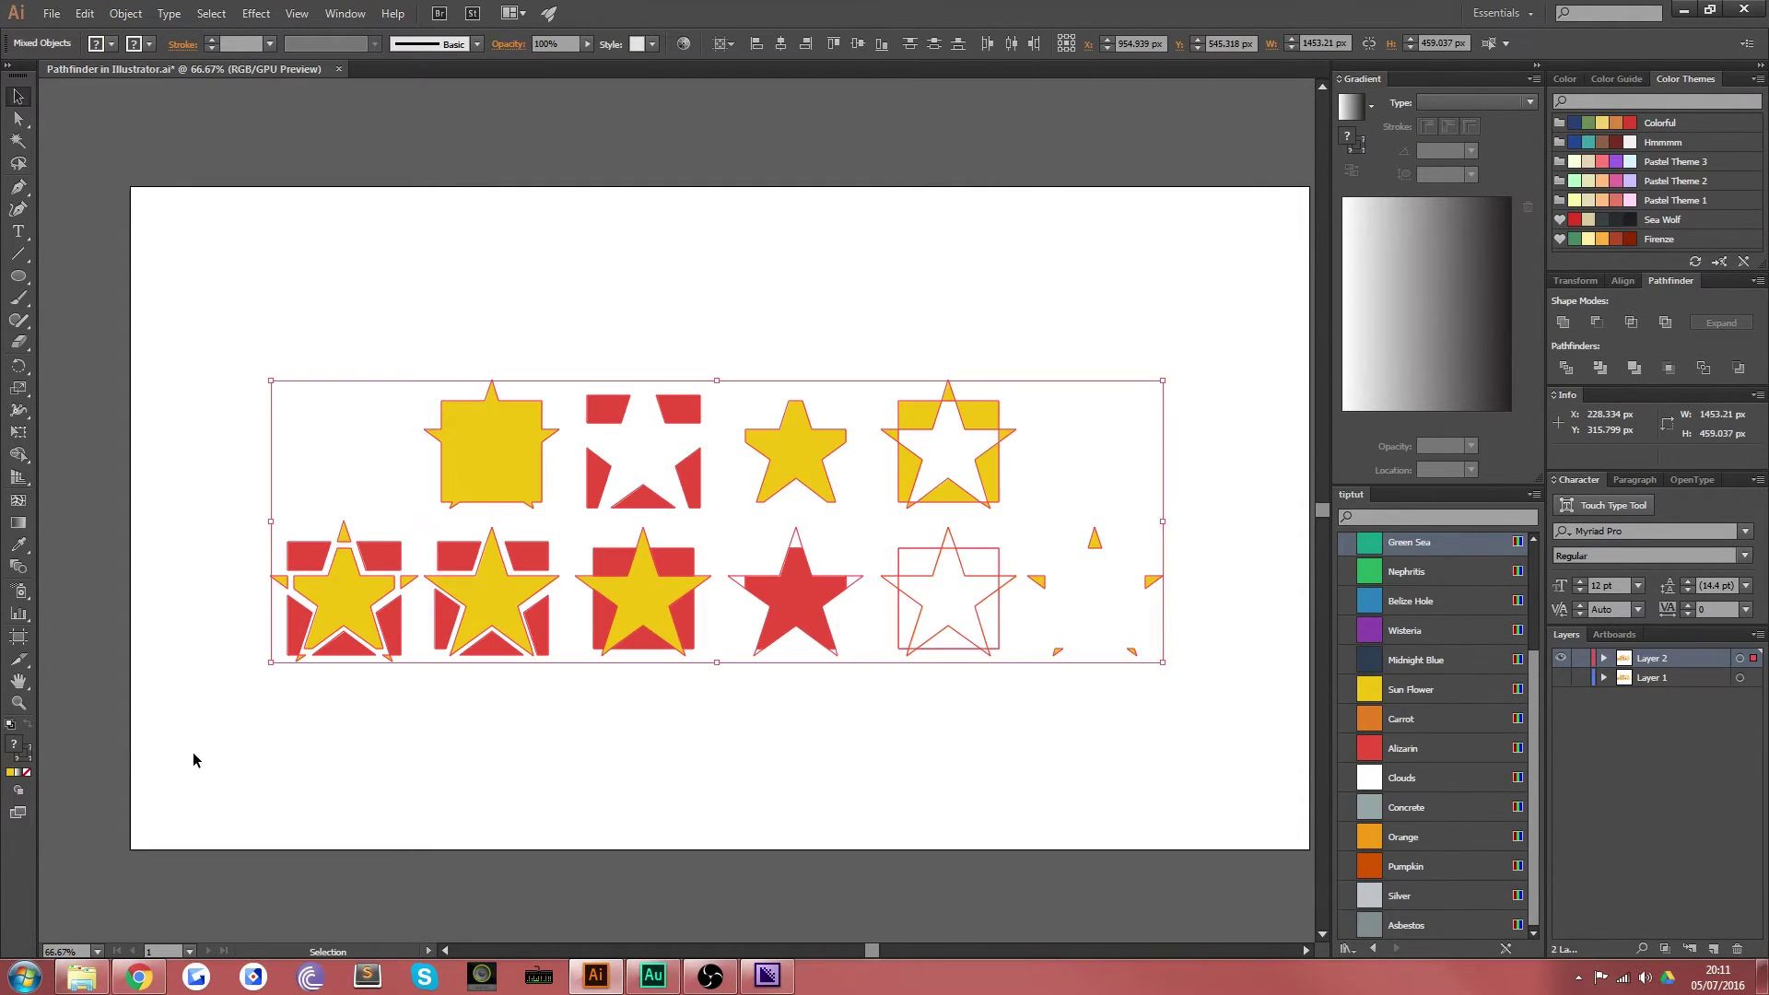
drag(1128, 217, 718, 302)
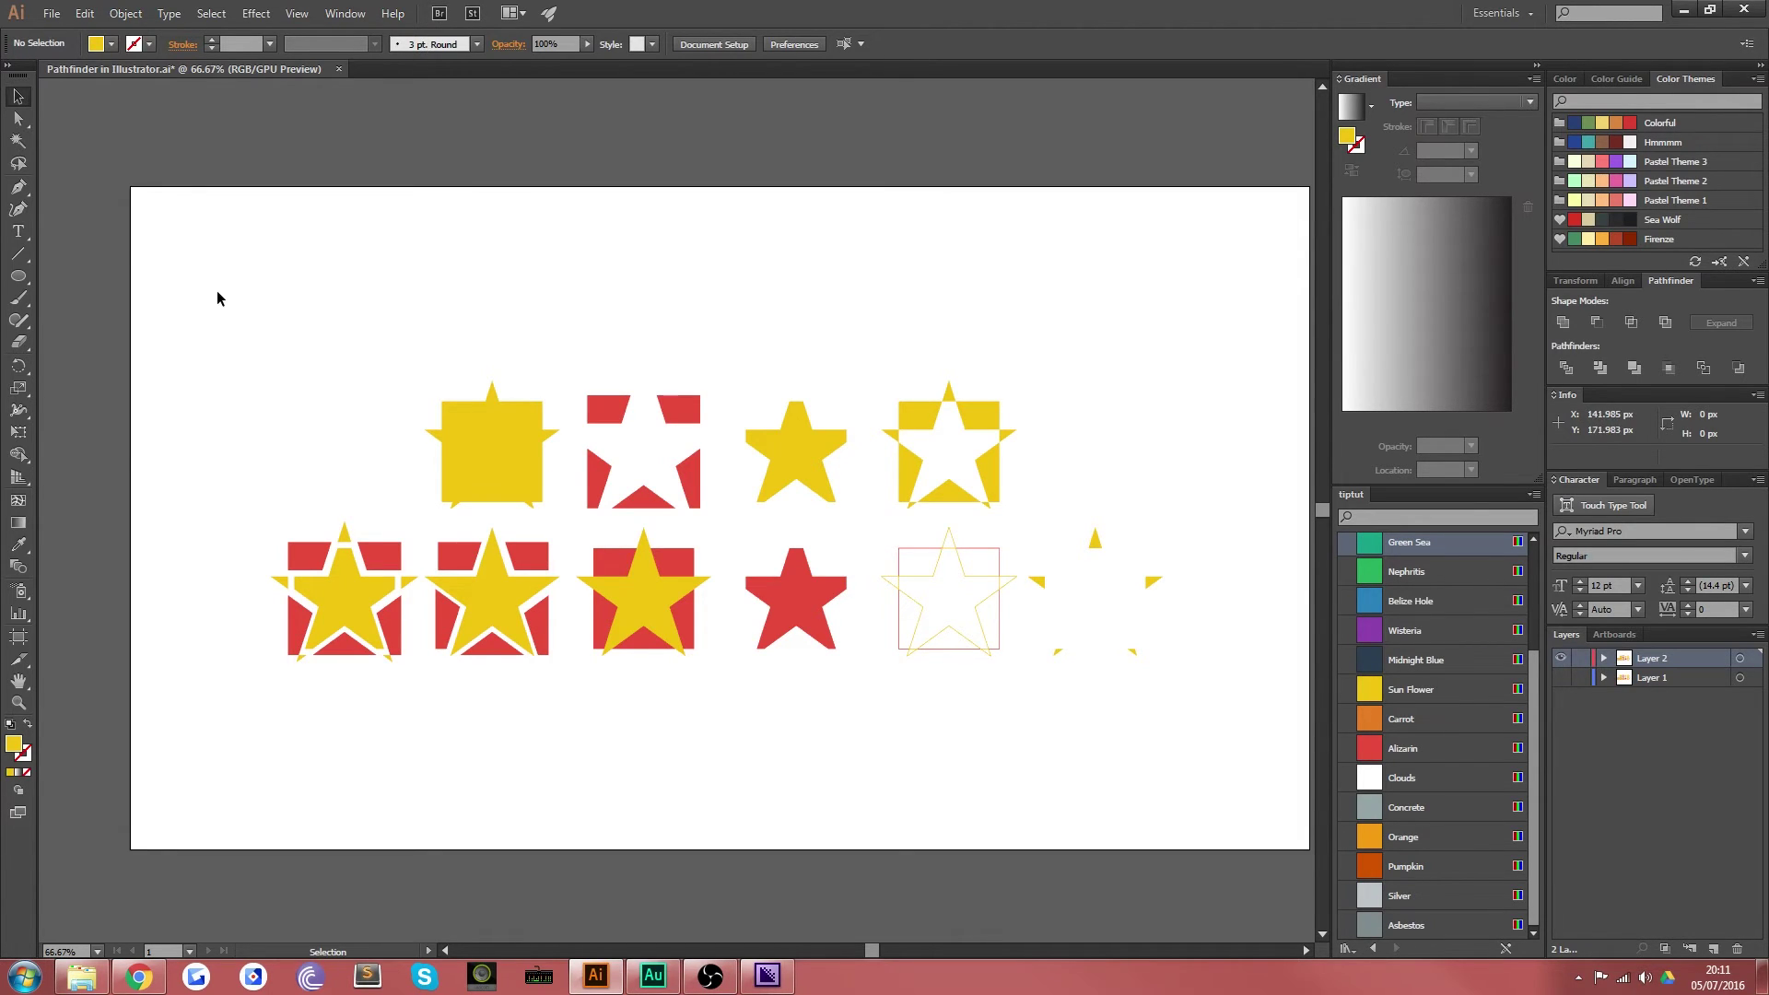
Step: Draw a yellow square at the artboard's top-left and nudge it slightly right
click(33, 277)
click(53, 276)
drag(267, 315, 185, 232)
click(18, 96)
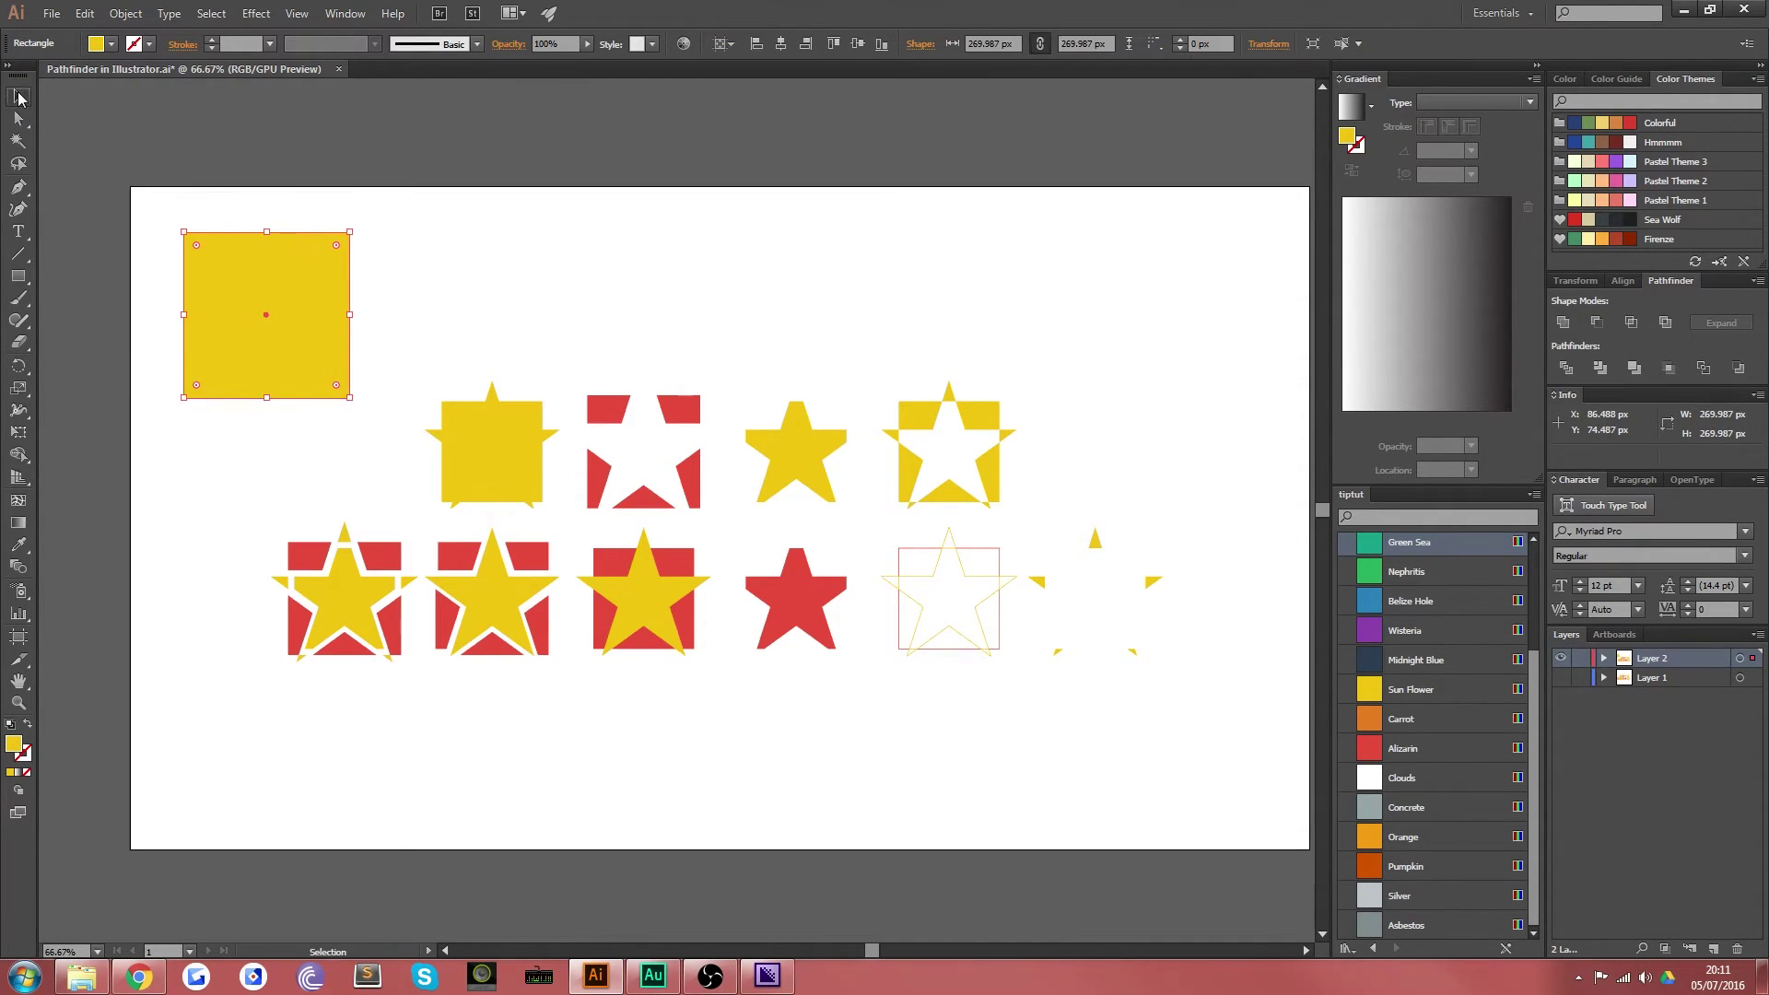
click(158, 245)
click(232, 359)
drag(231, 359, 275, 359)
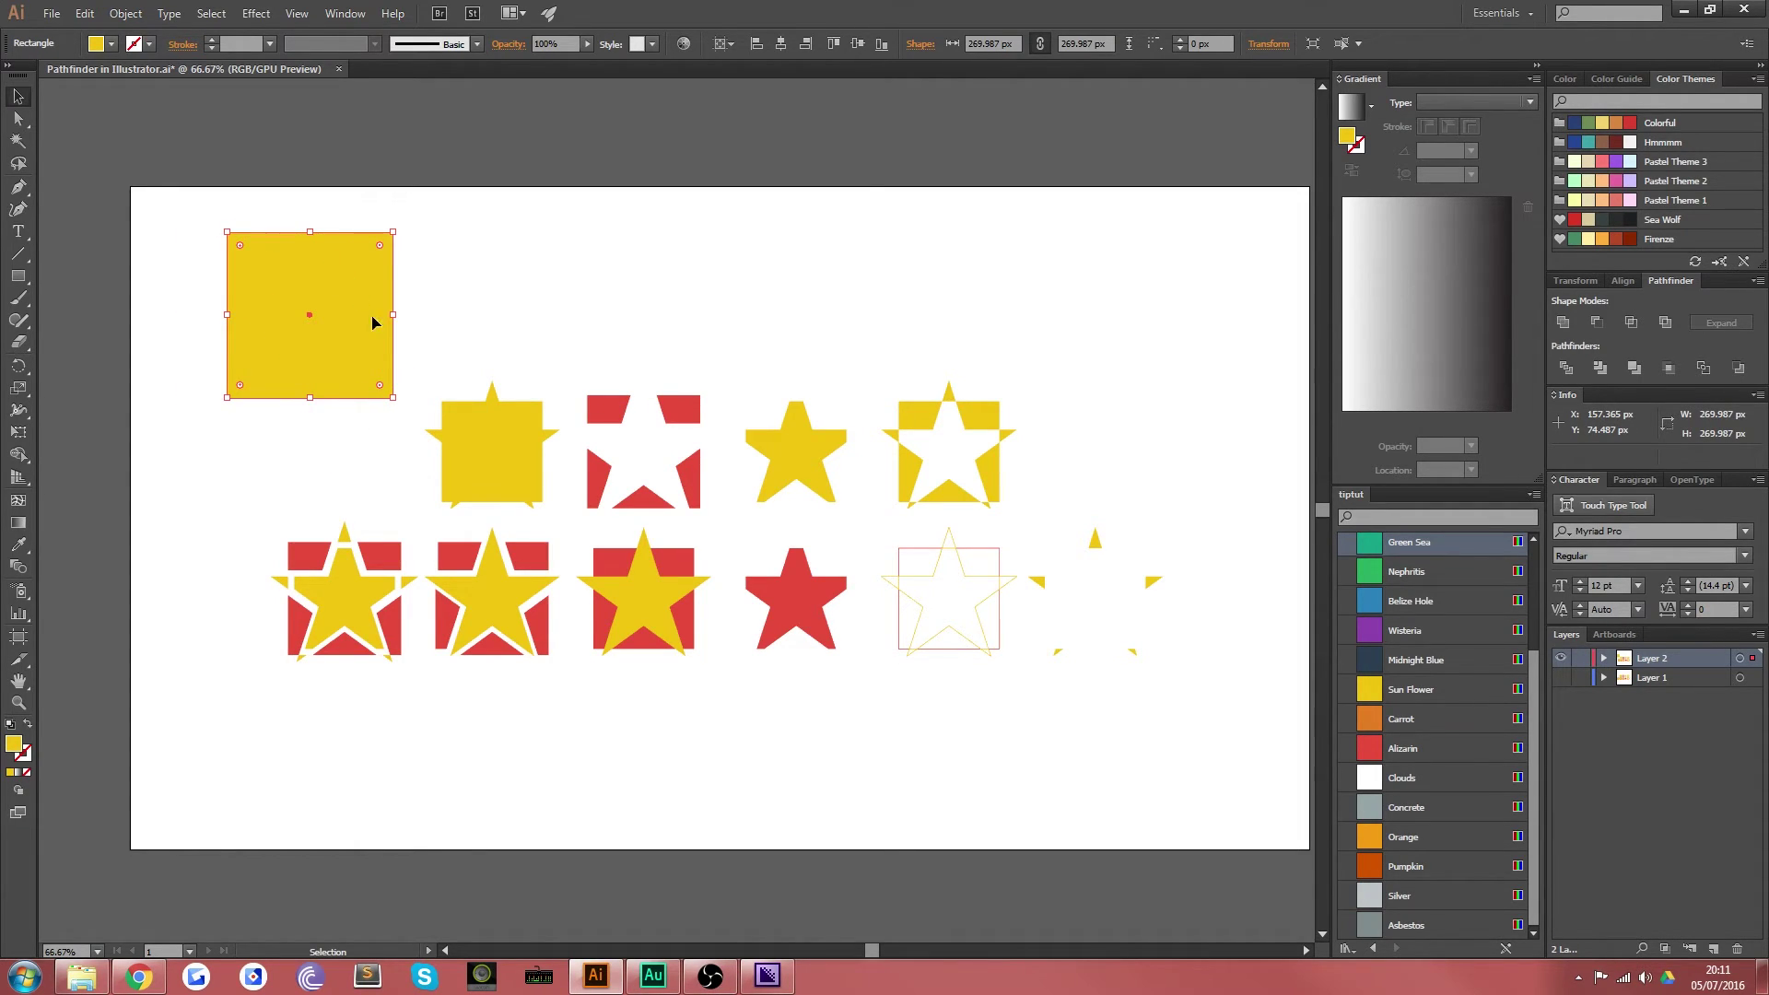
Step: Draw a large yellow circle overlapping the square with the Ellipse tool
click(18, 186)
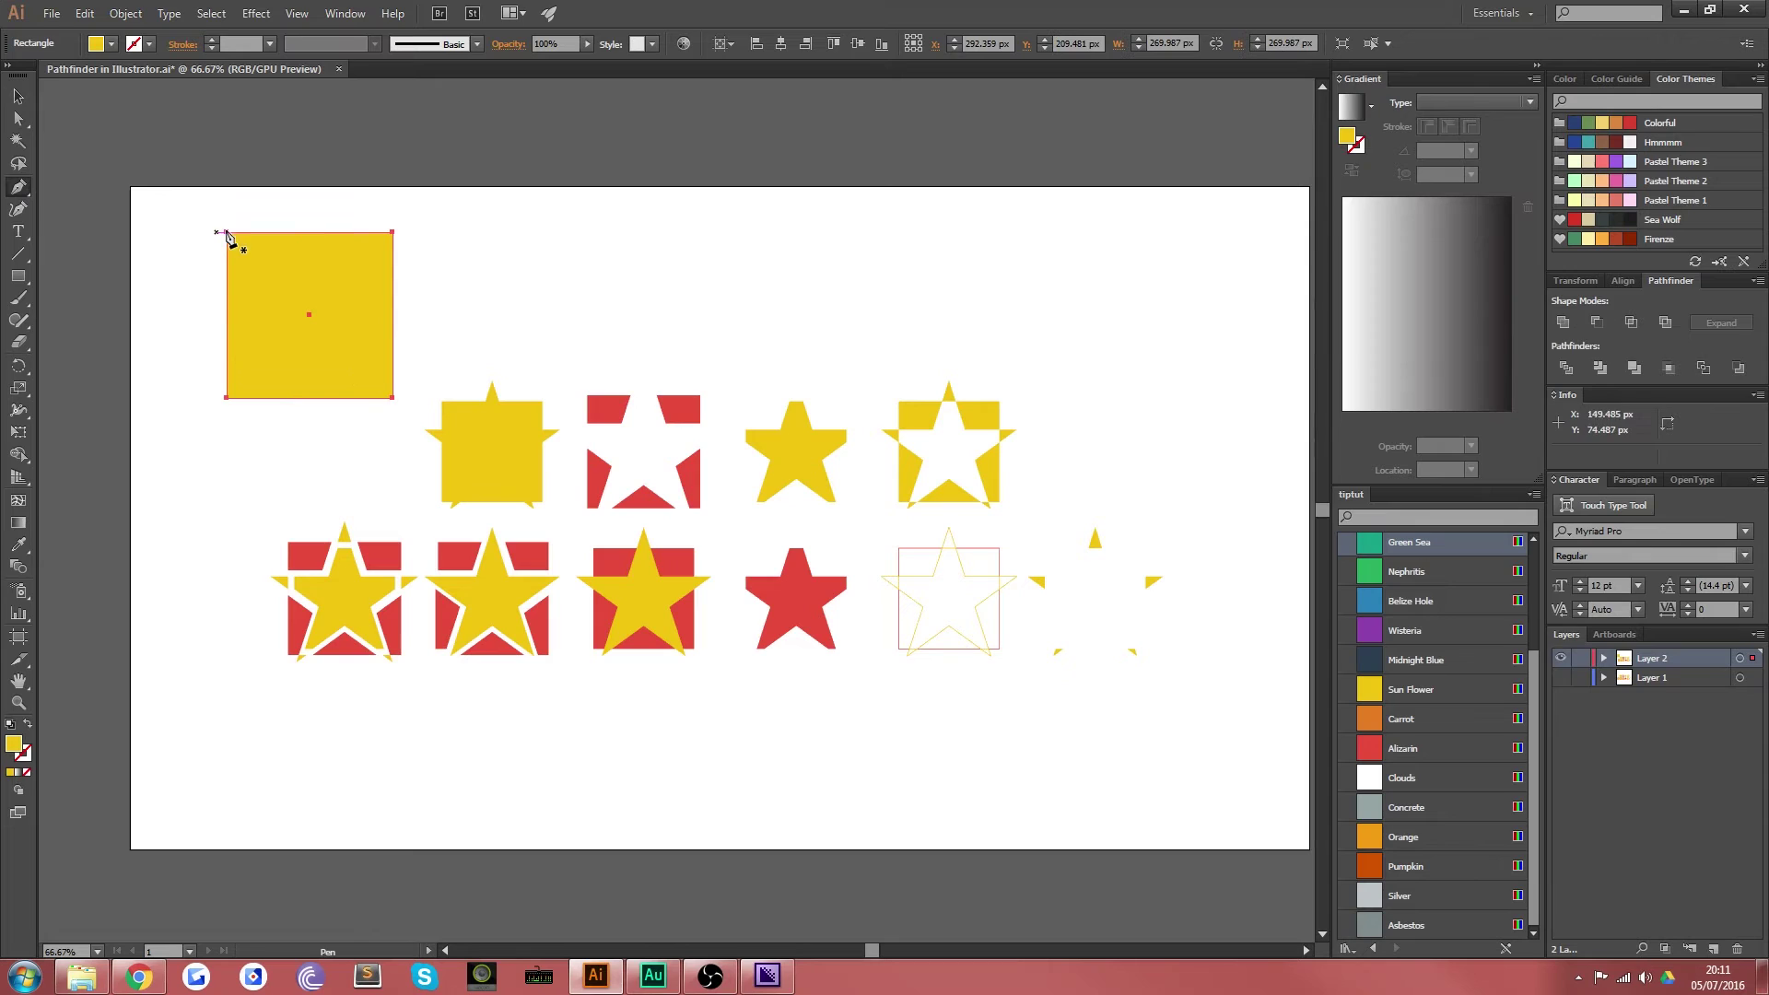
click(20, 95)
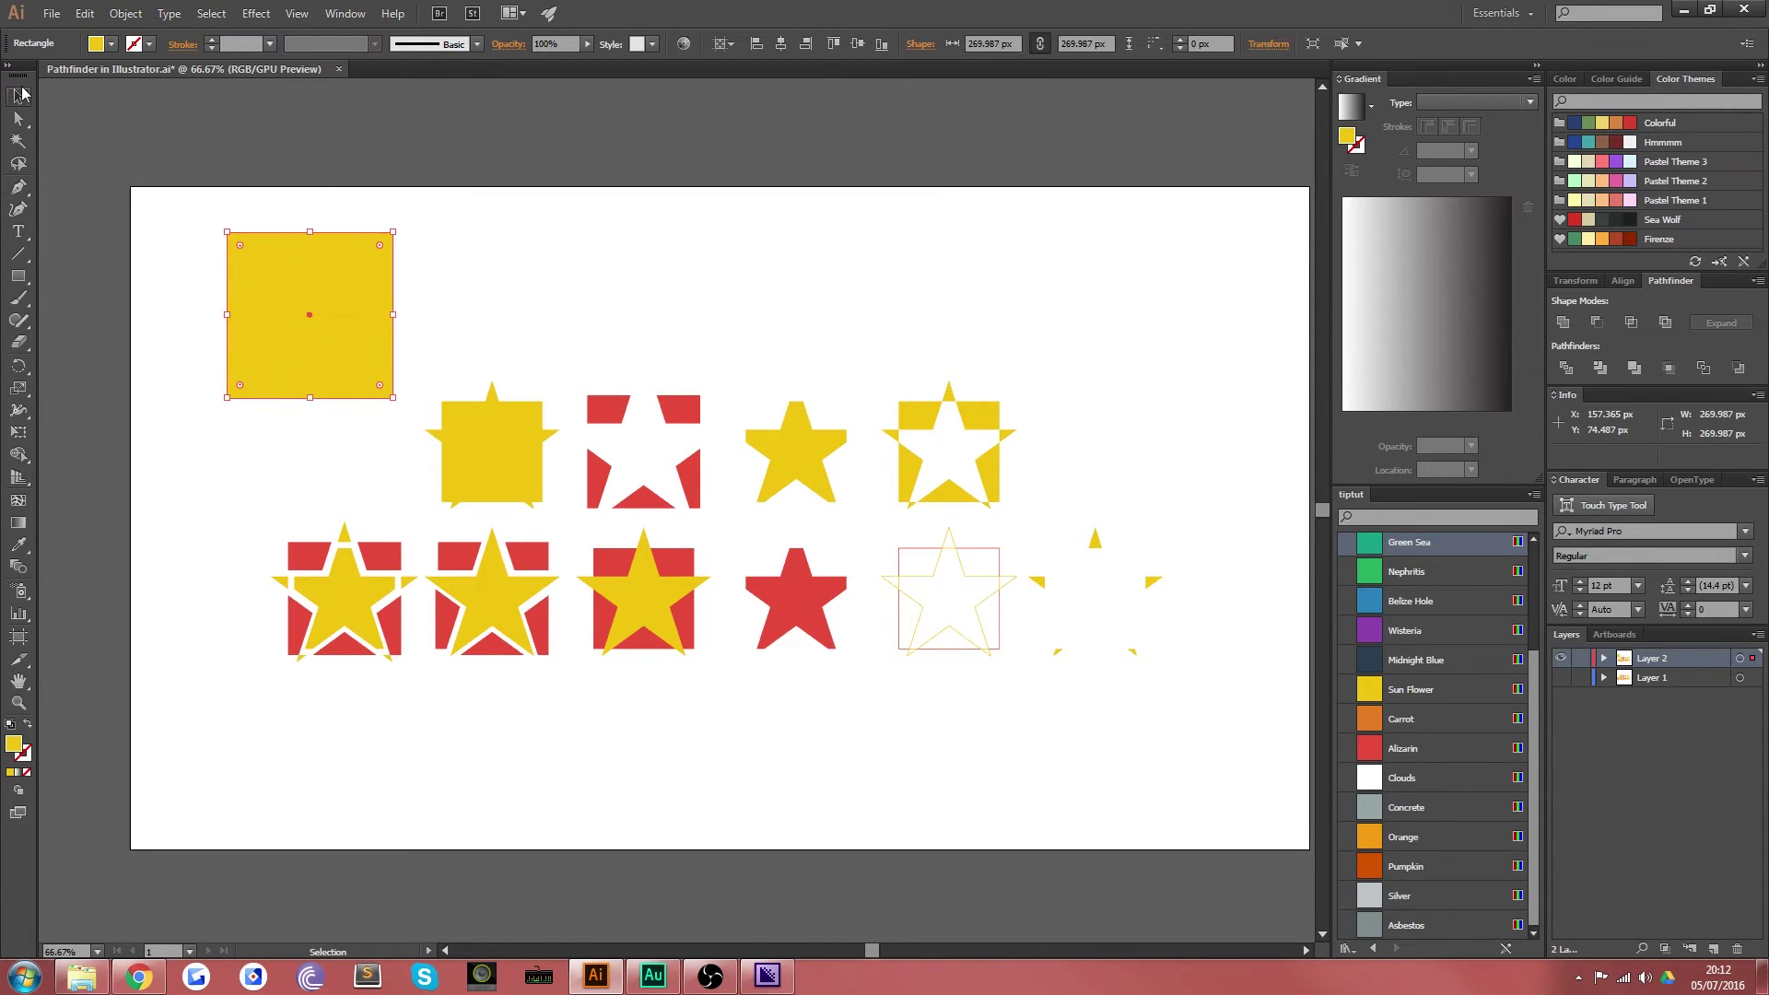
drag(17, 276, 102, 315)
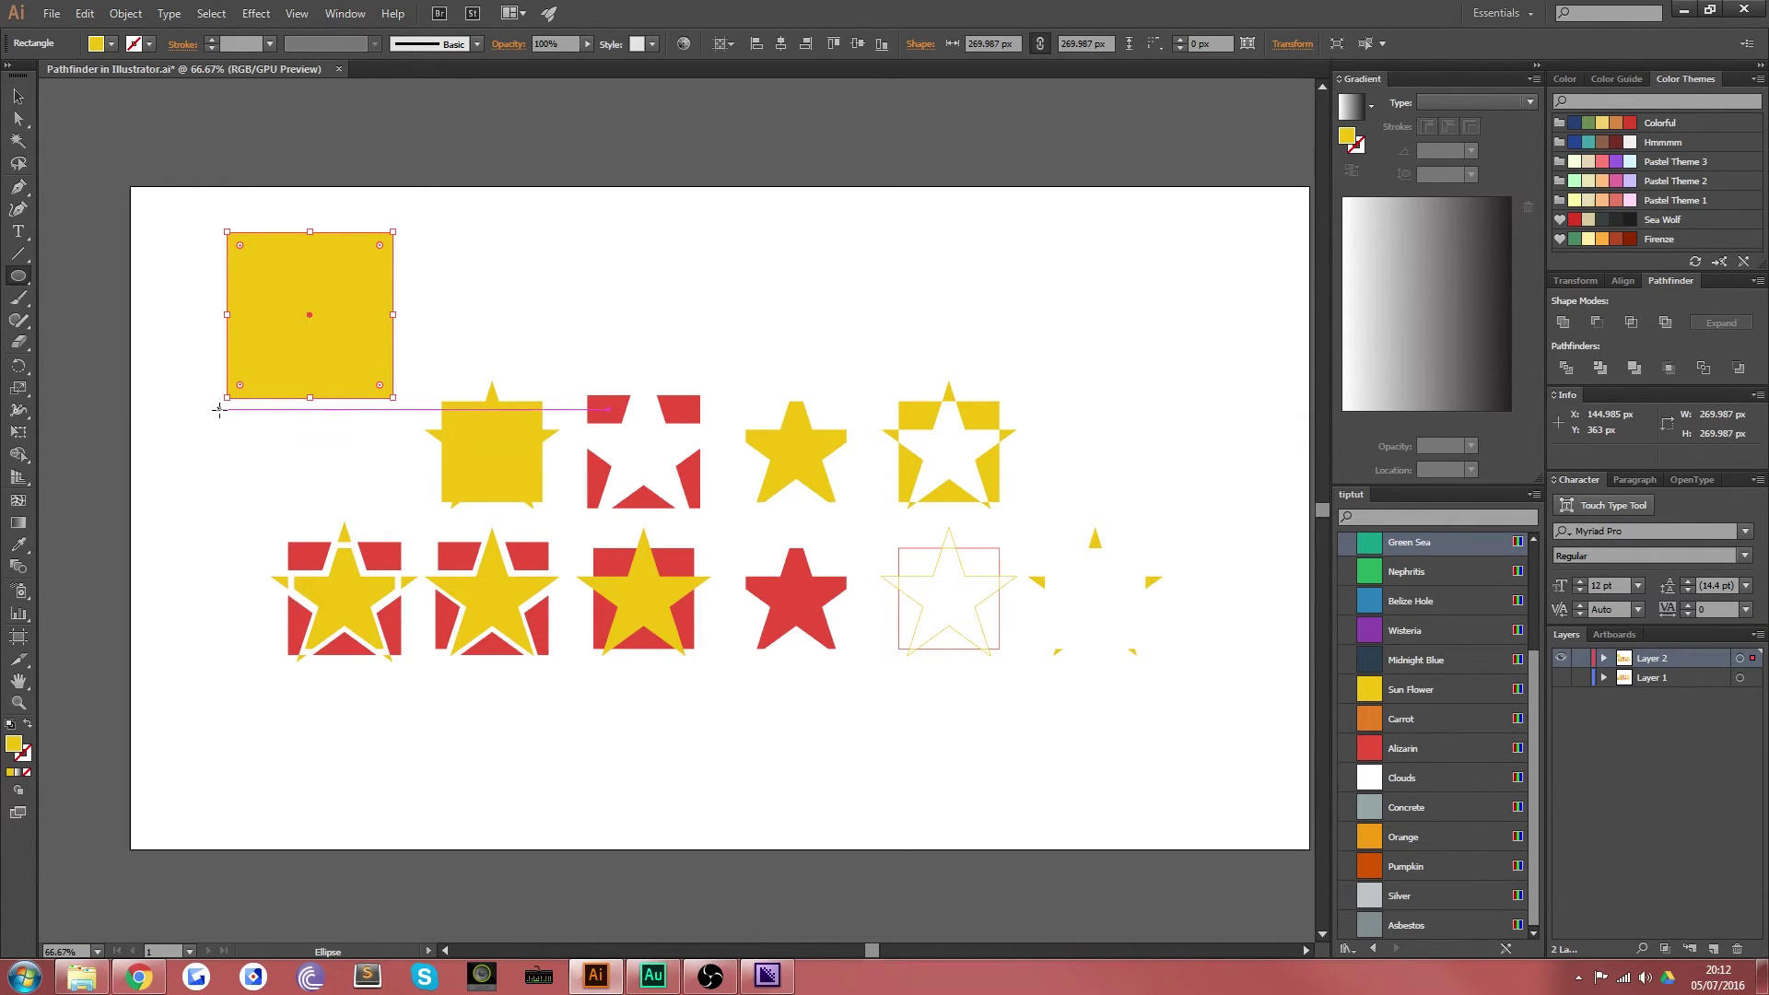
drag(219, 410, 162, 282)
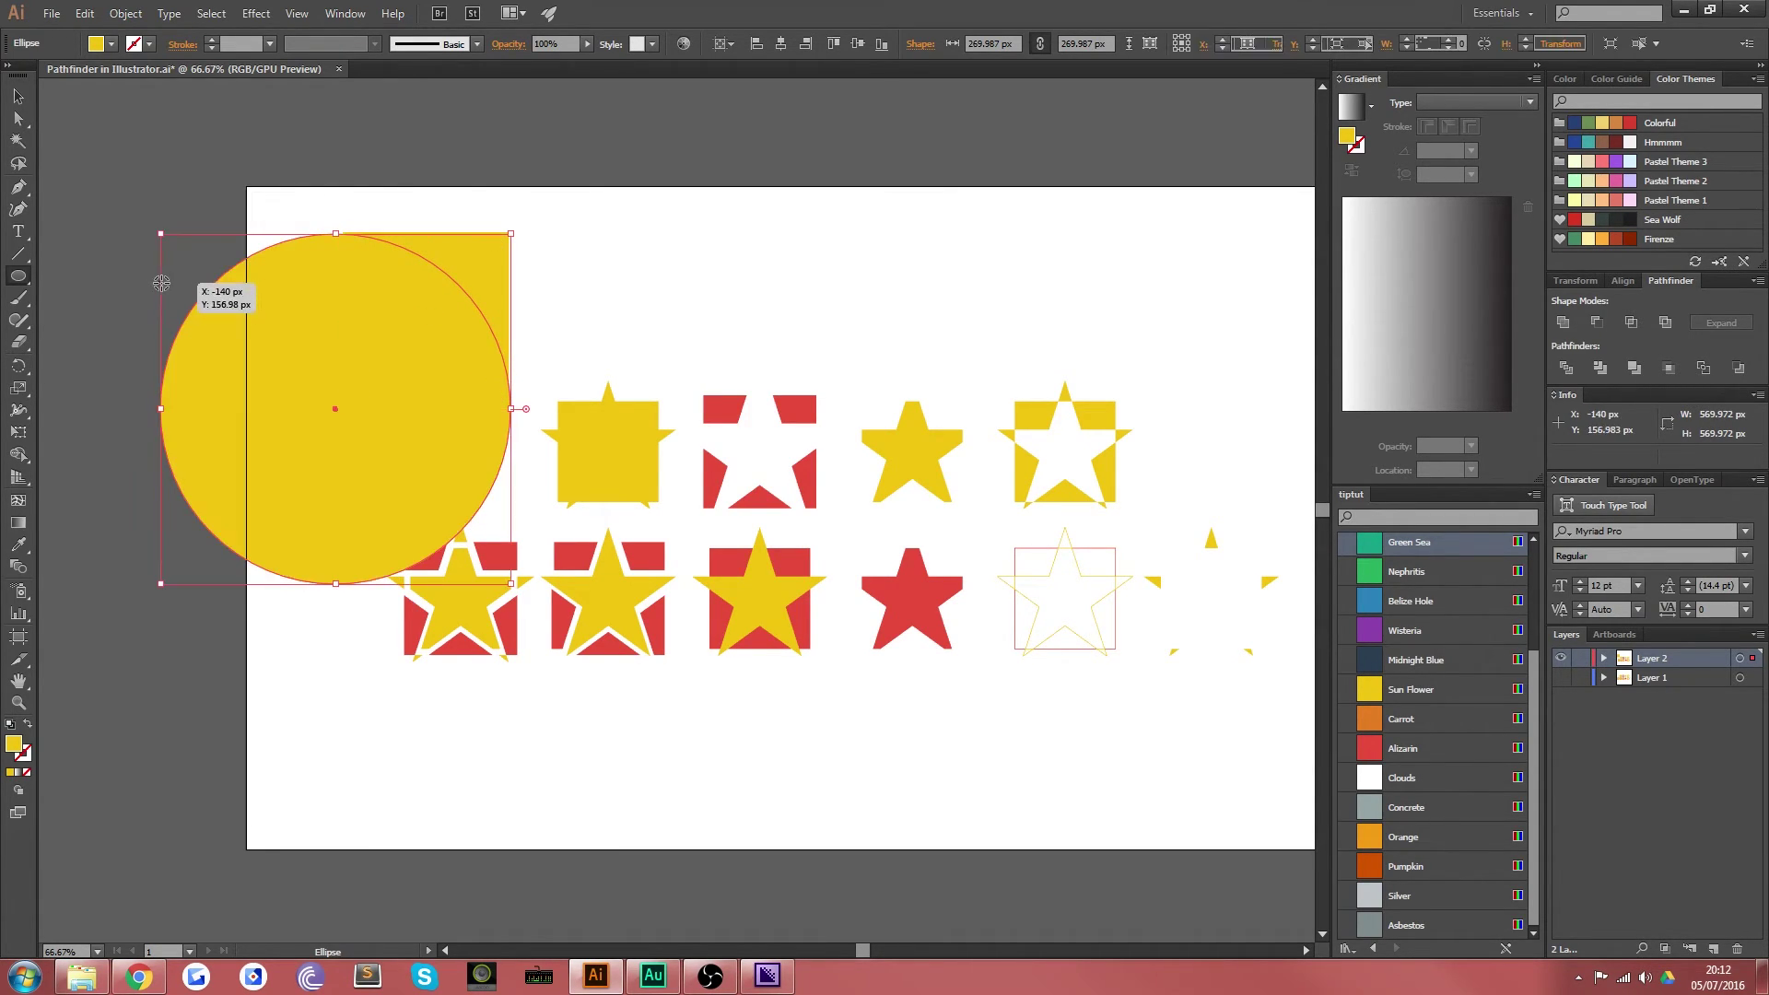
click(19, 95)
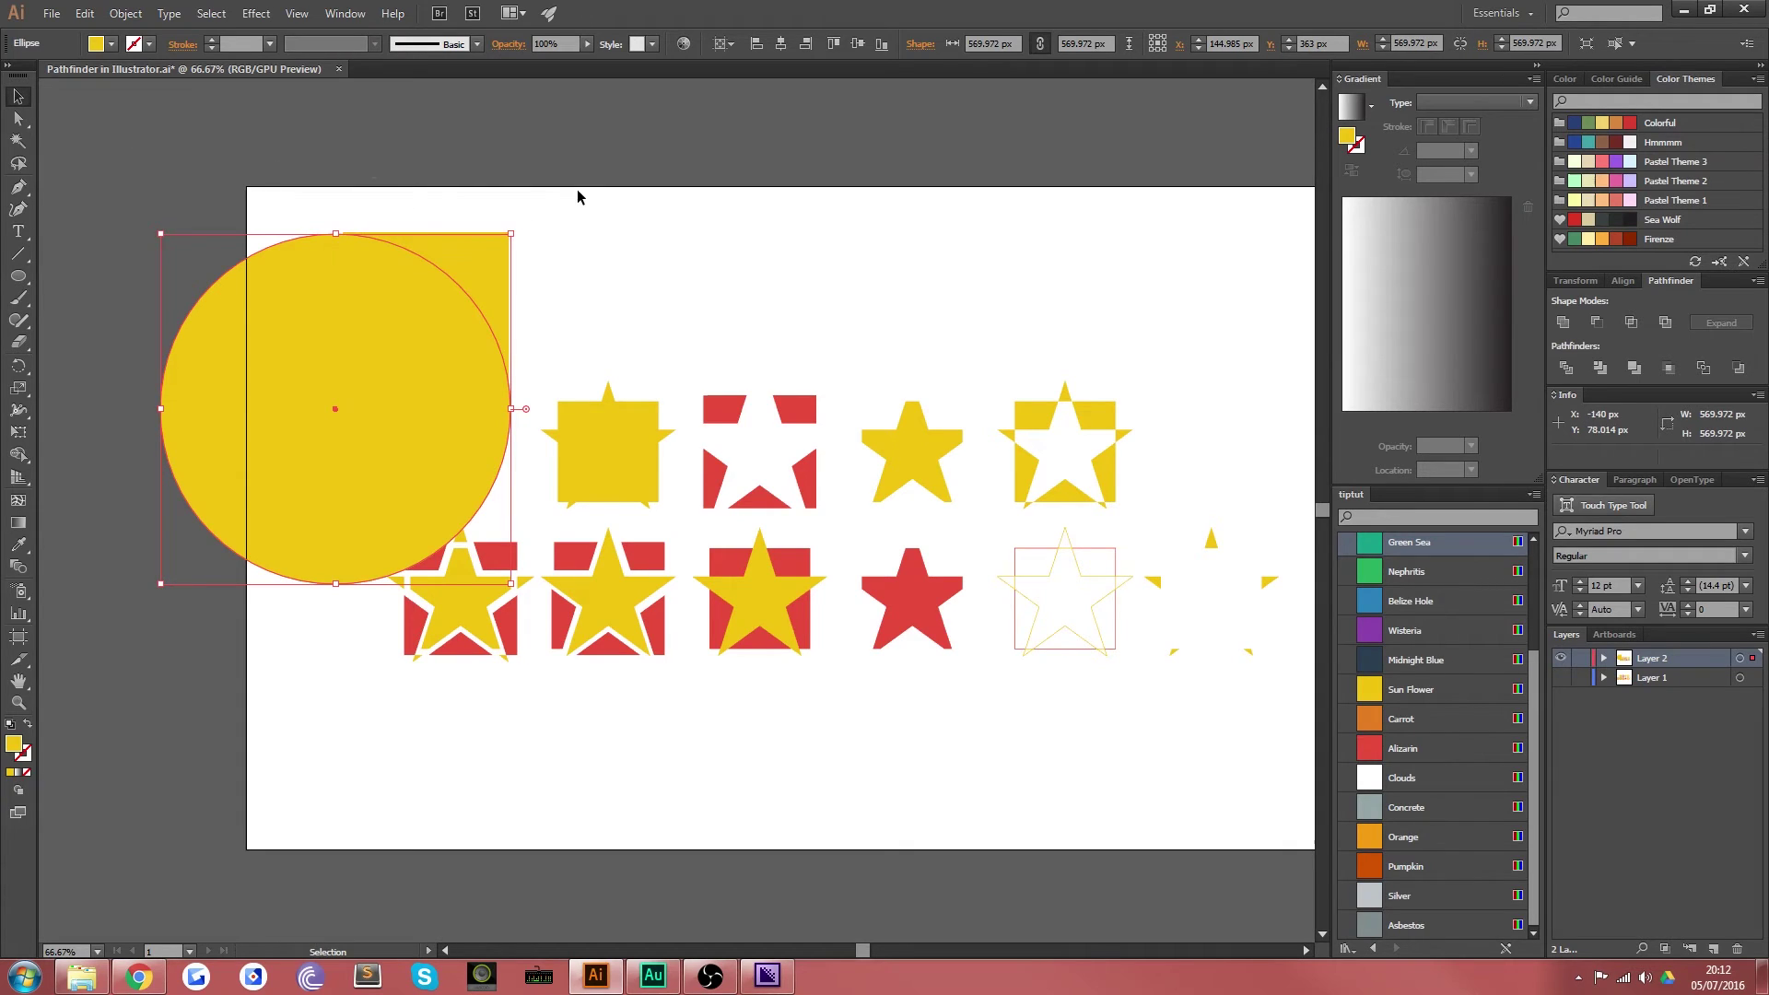
Step: Subtract the circle from the square with Minus Front and shift the curved corner left
shift+click(507, 293)
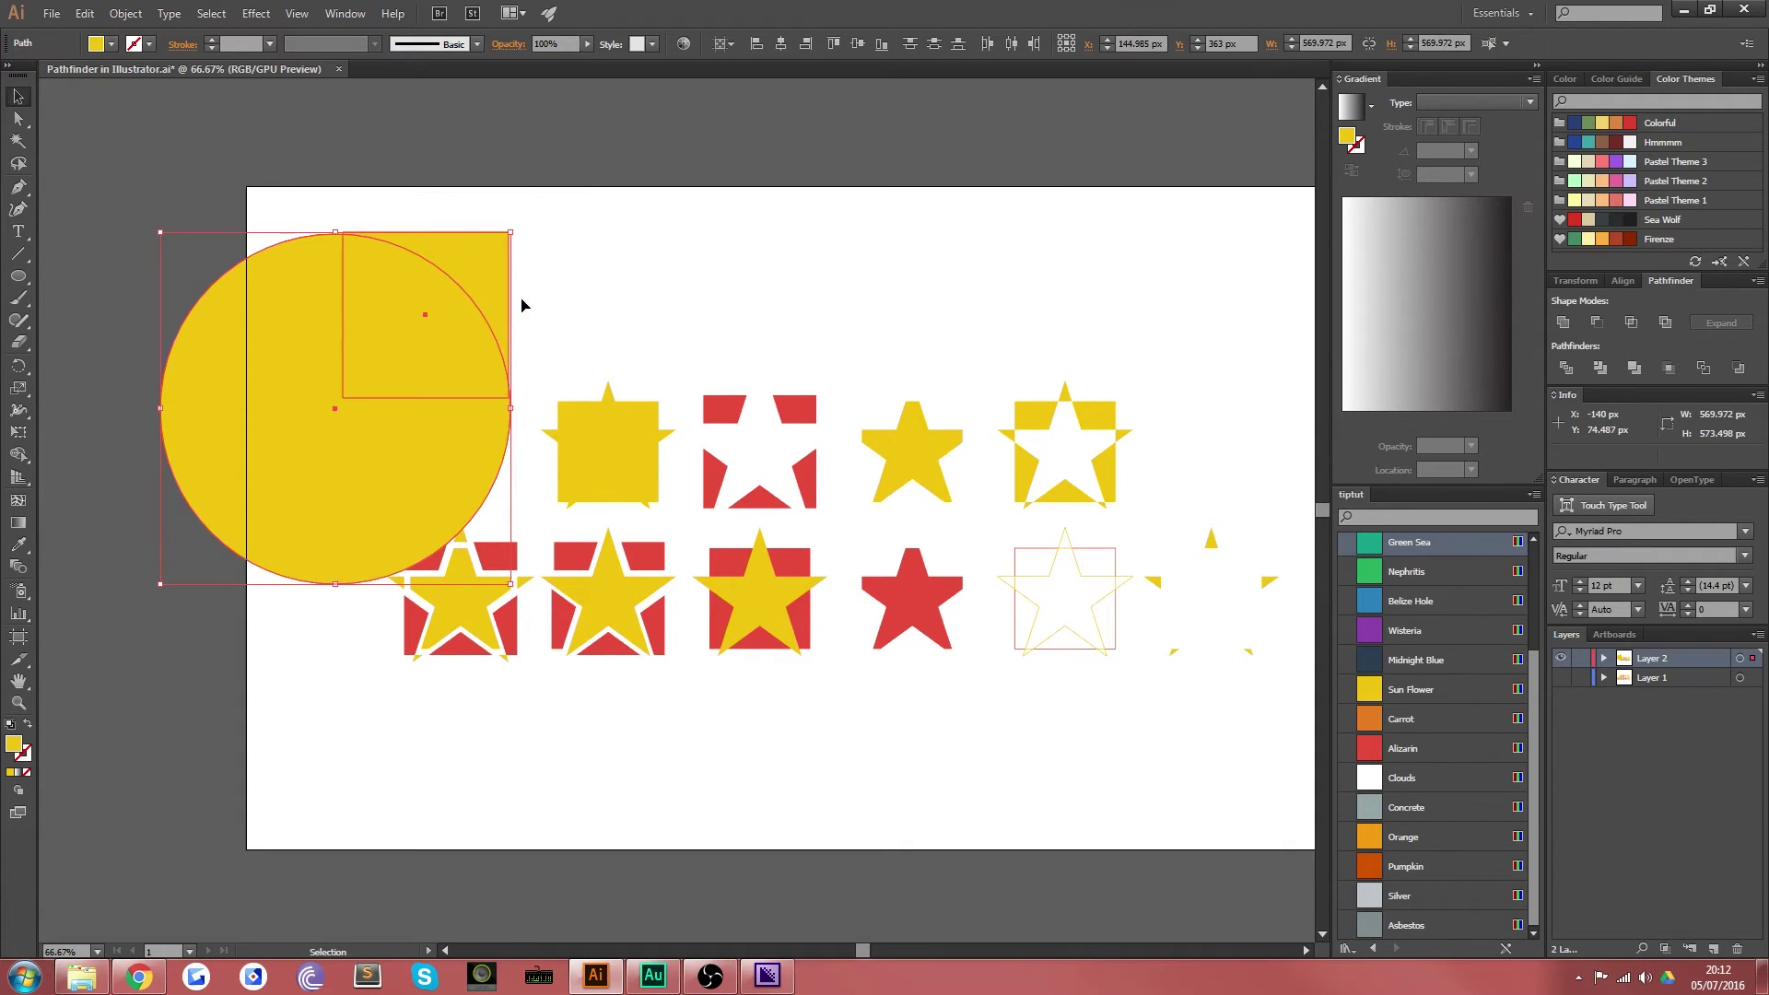
click(1596, 323)
click(698, 255)
click(474, 327)
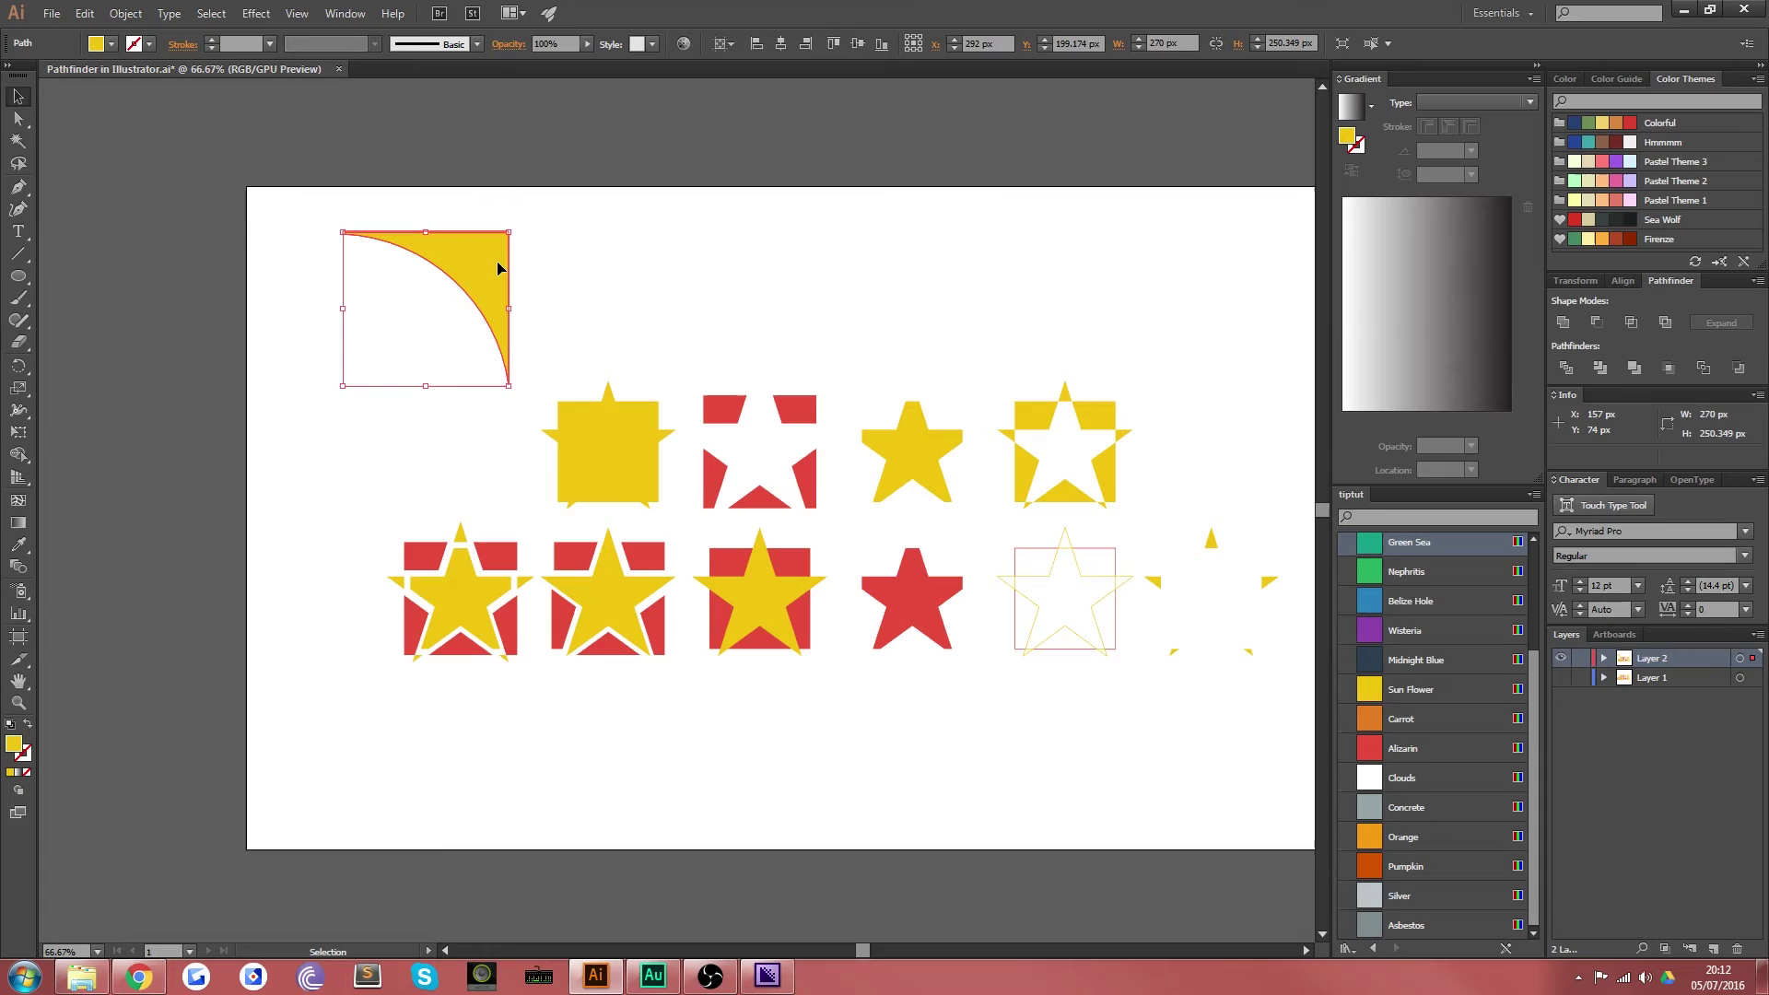
mouse_move(498, 268)
mouse_down()
mouse_move(462, 312)
mouse_move(468, 275)
mouse_up()
click(509, 295)
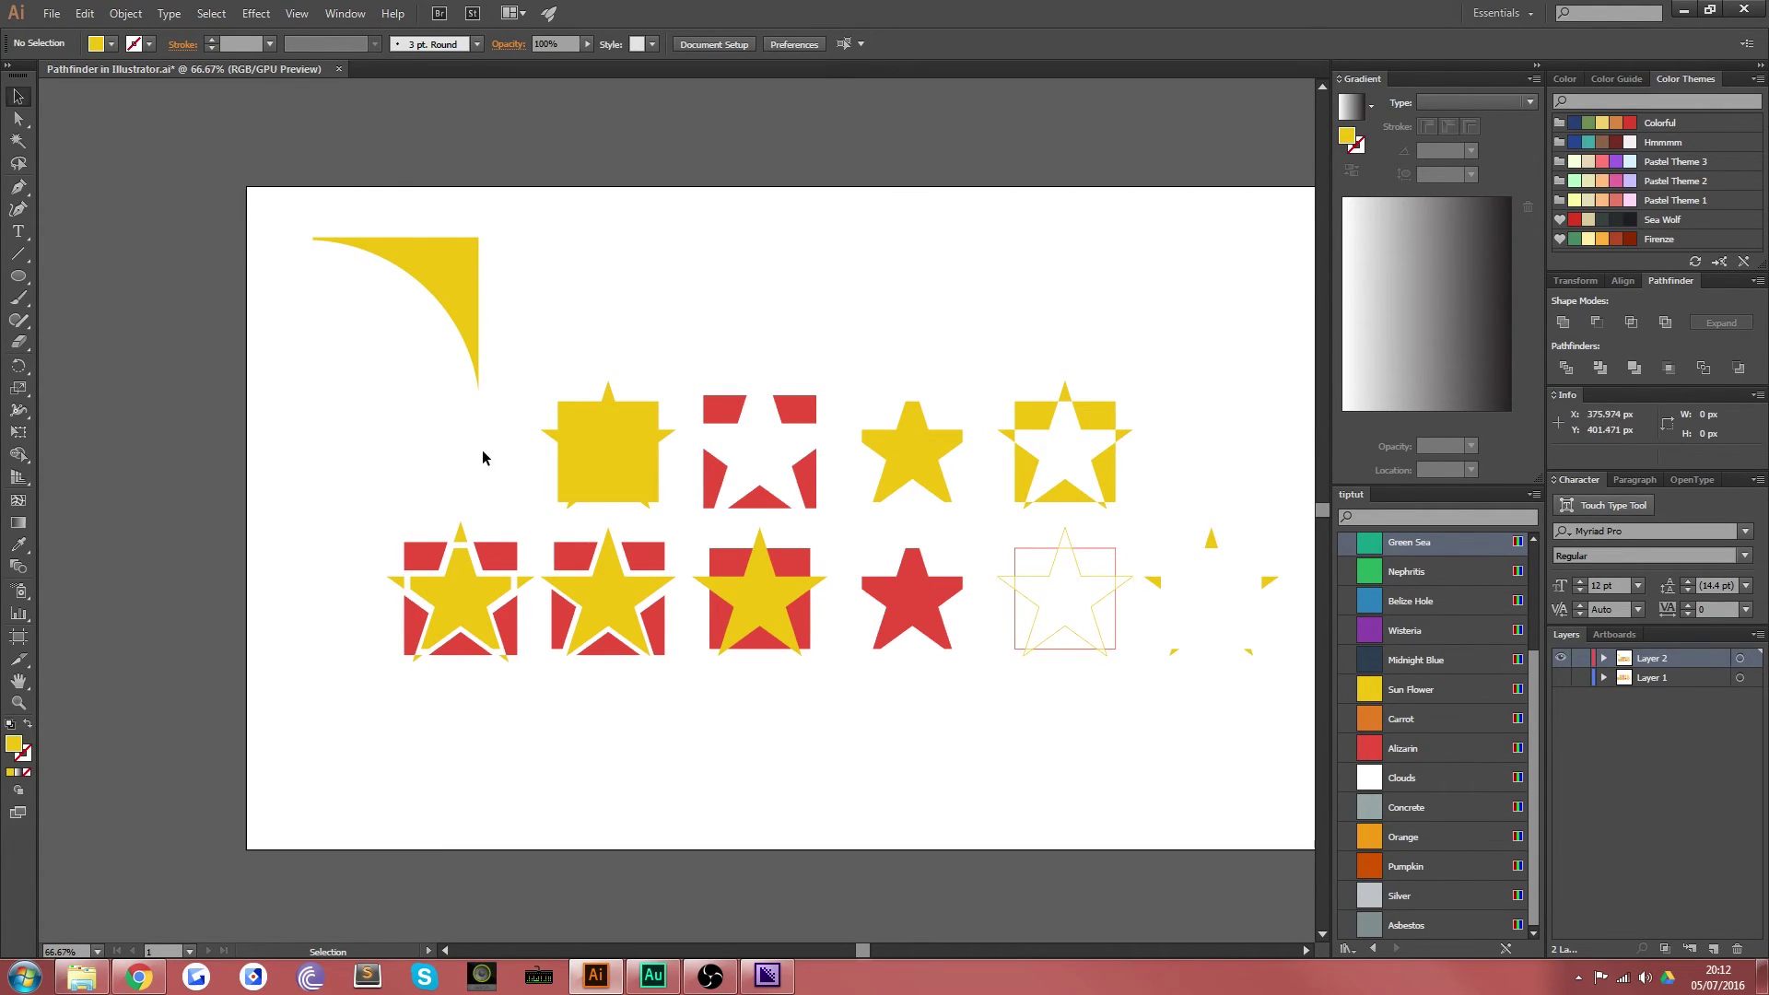
Step: Draw a smaller curved corner shape below it with the Pen tool, closing on a curved edge
click(19, 186)
click(290, 337)
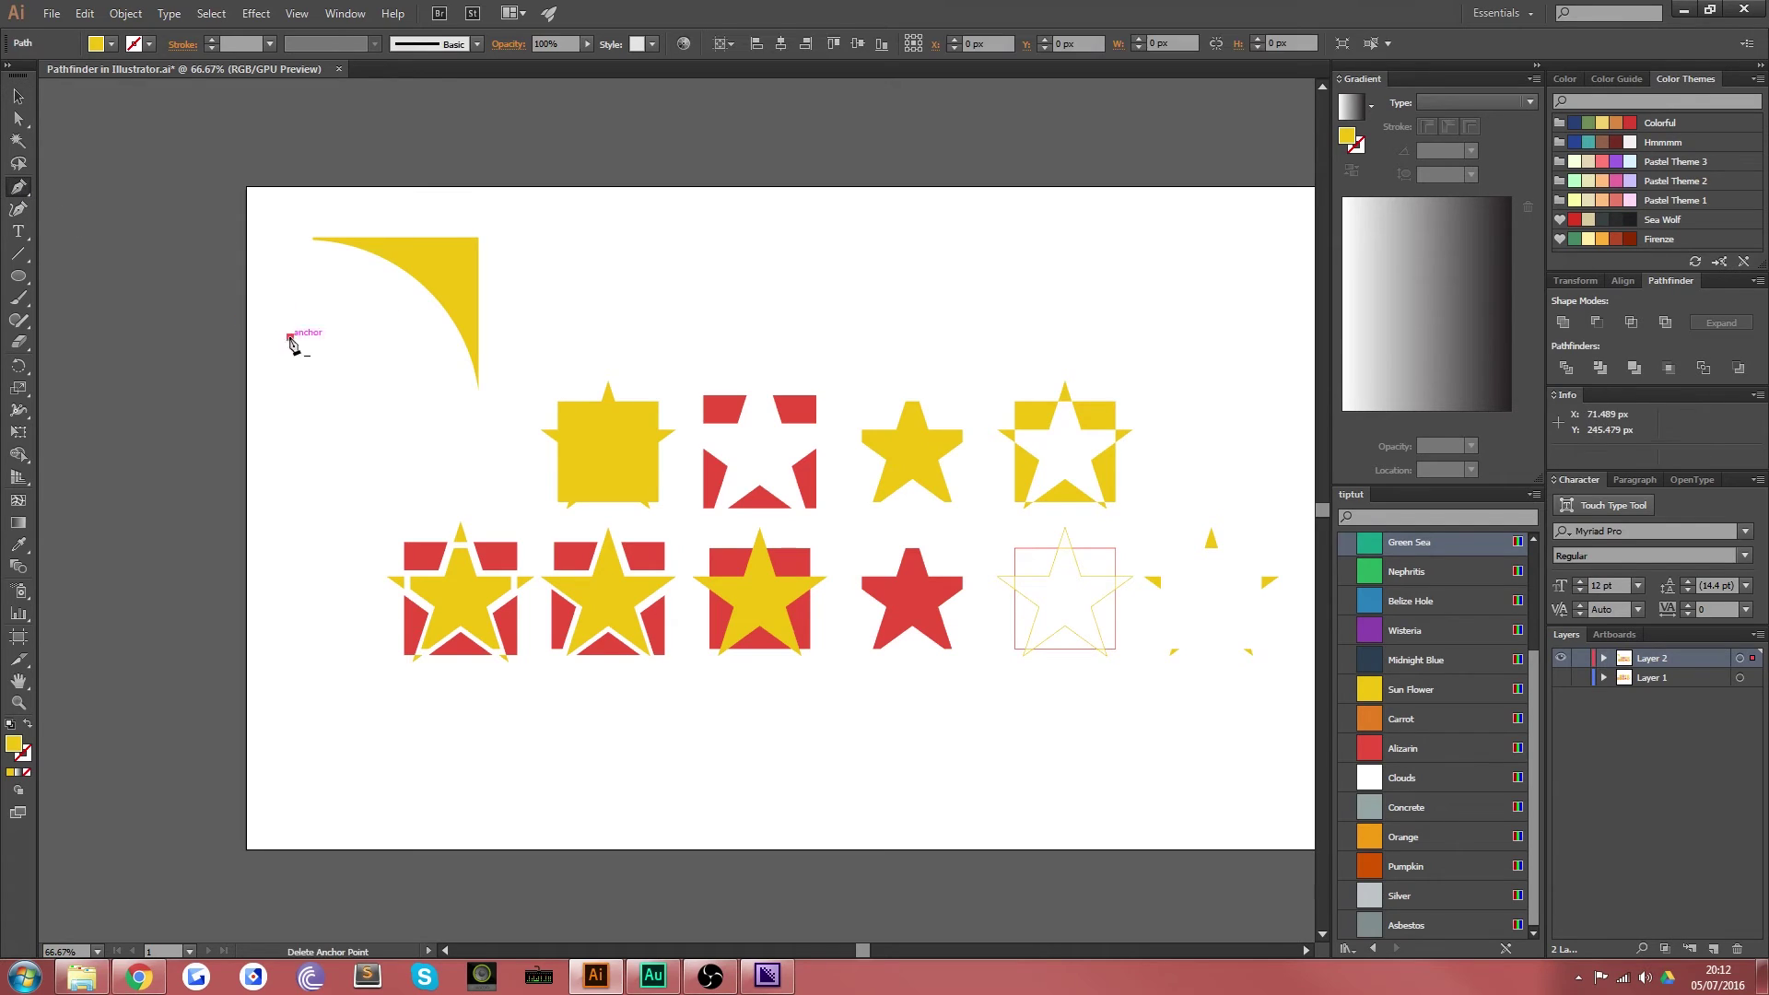
click(386, 337)
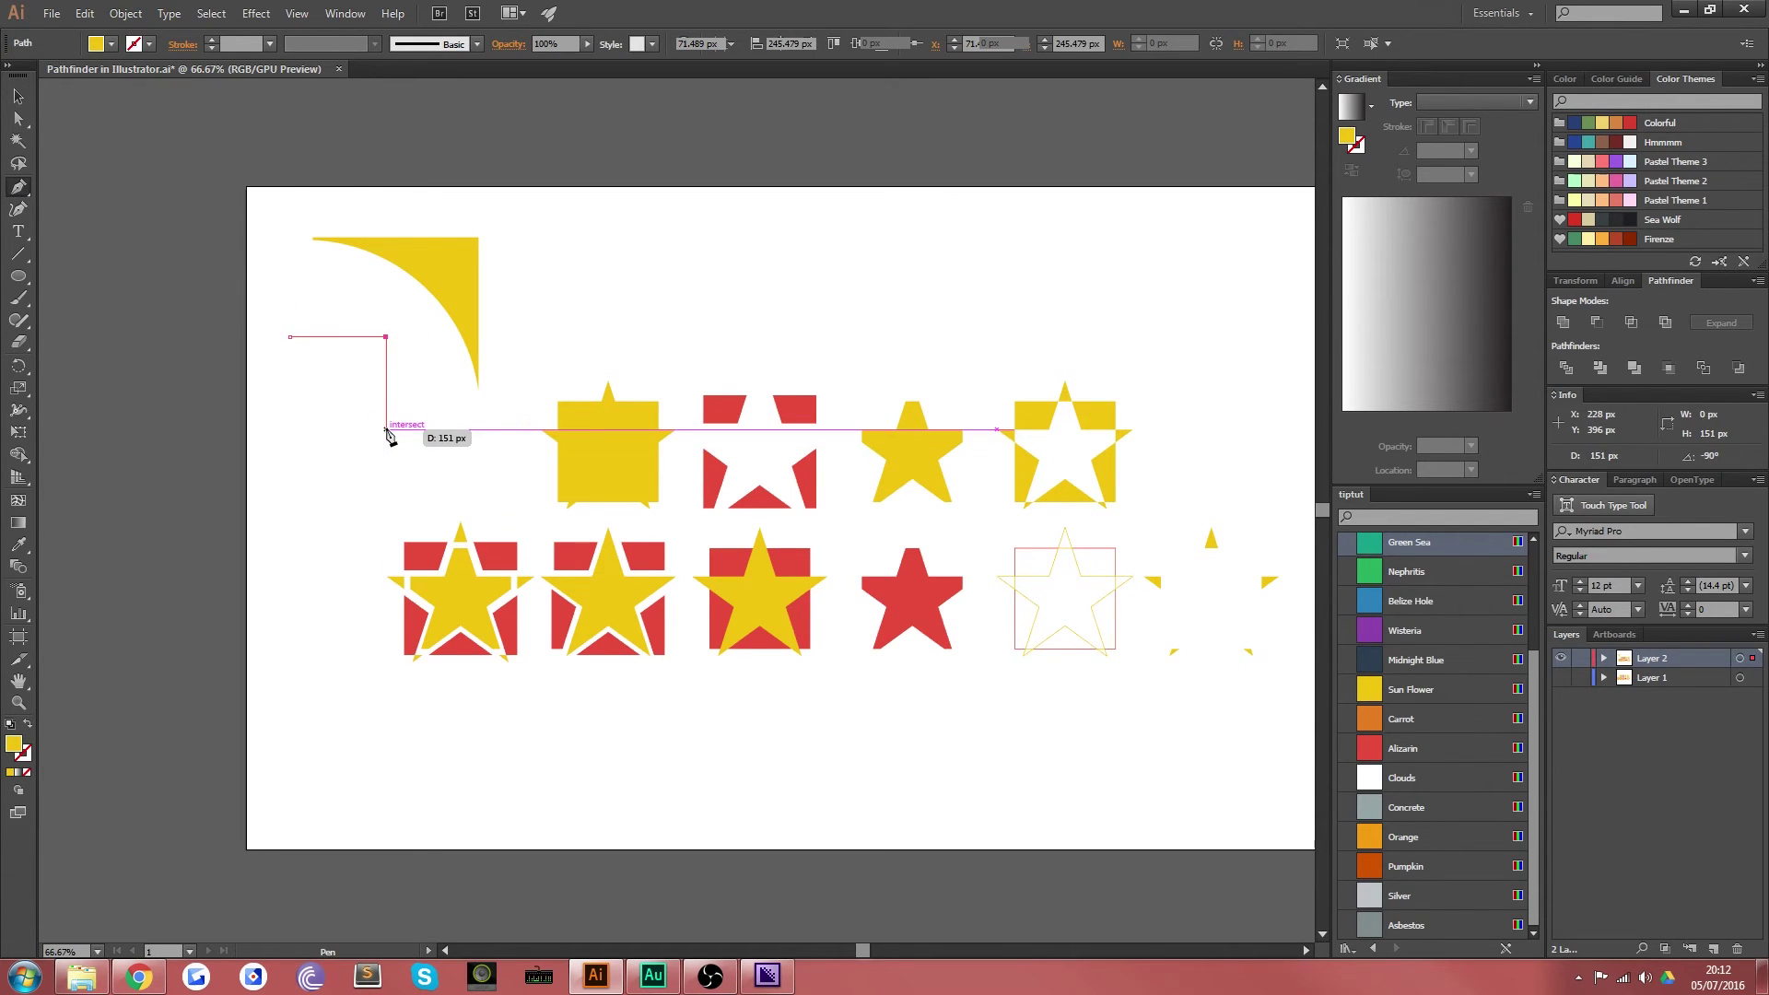
click(385, 427)
drag(290, 337, 194, 341)
click(18, 95)
click(258, 427)
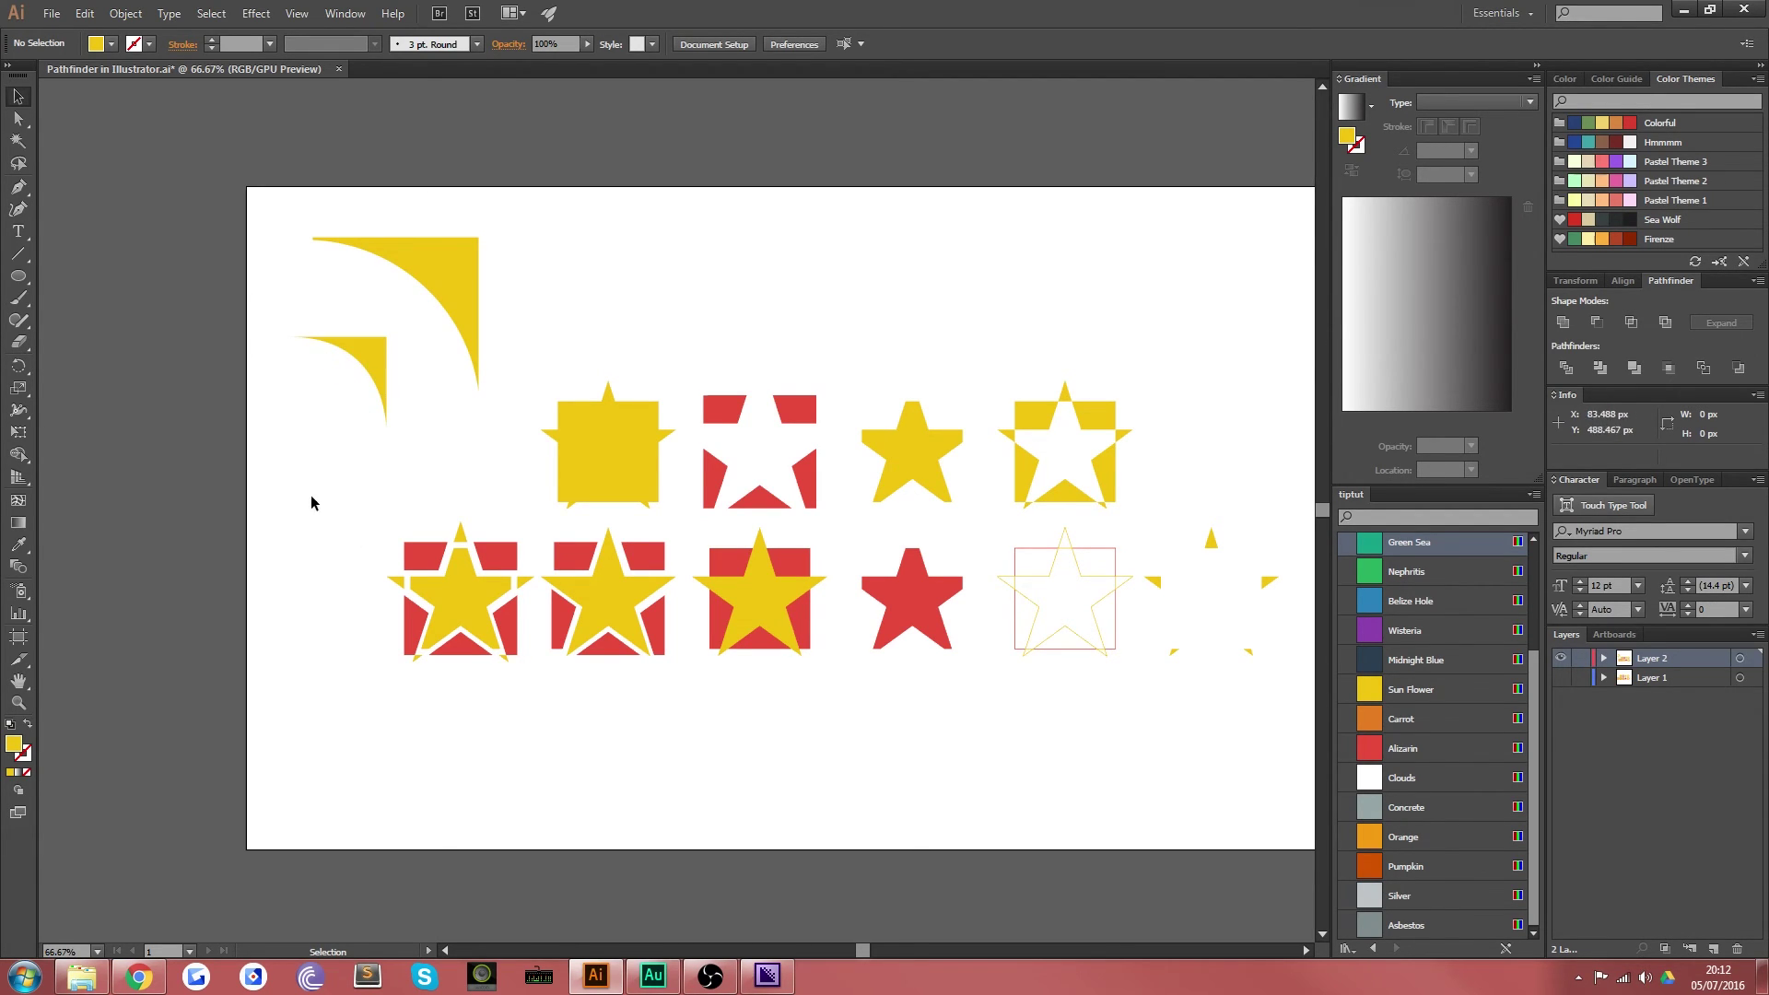
drag(950, 492, 796, 514)
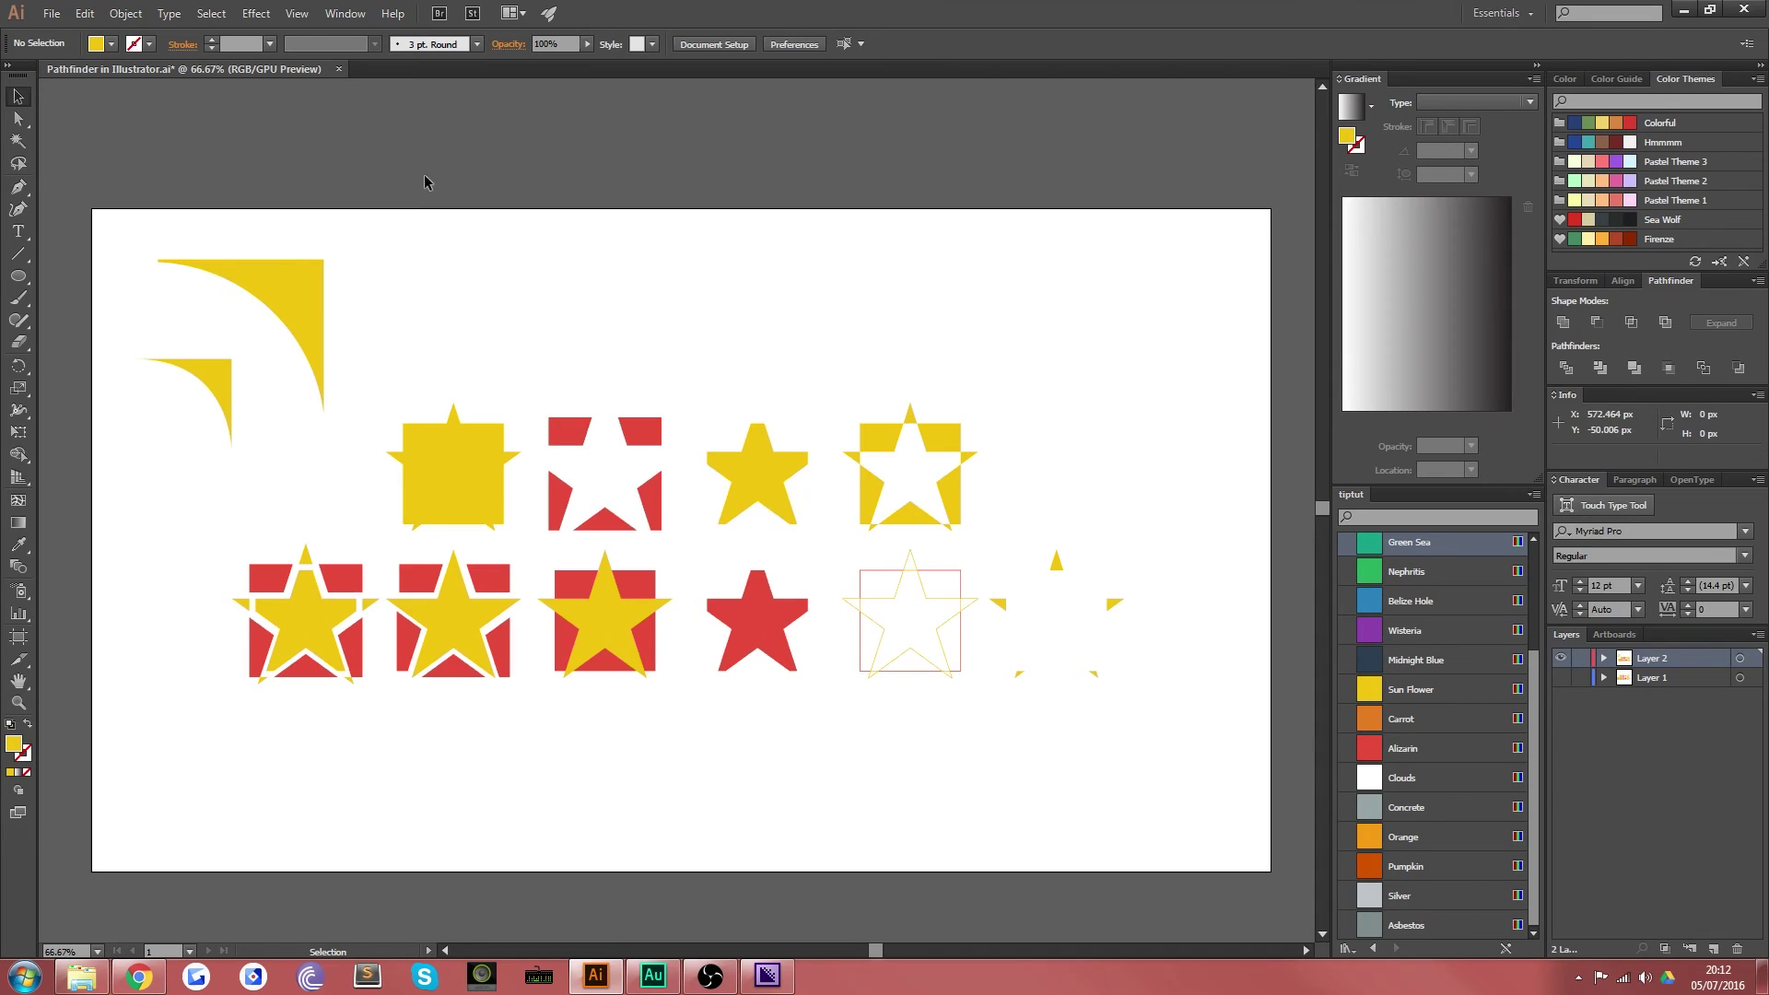
drag(1158, 278, 197, 742)
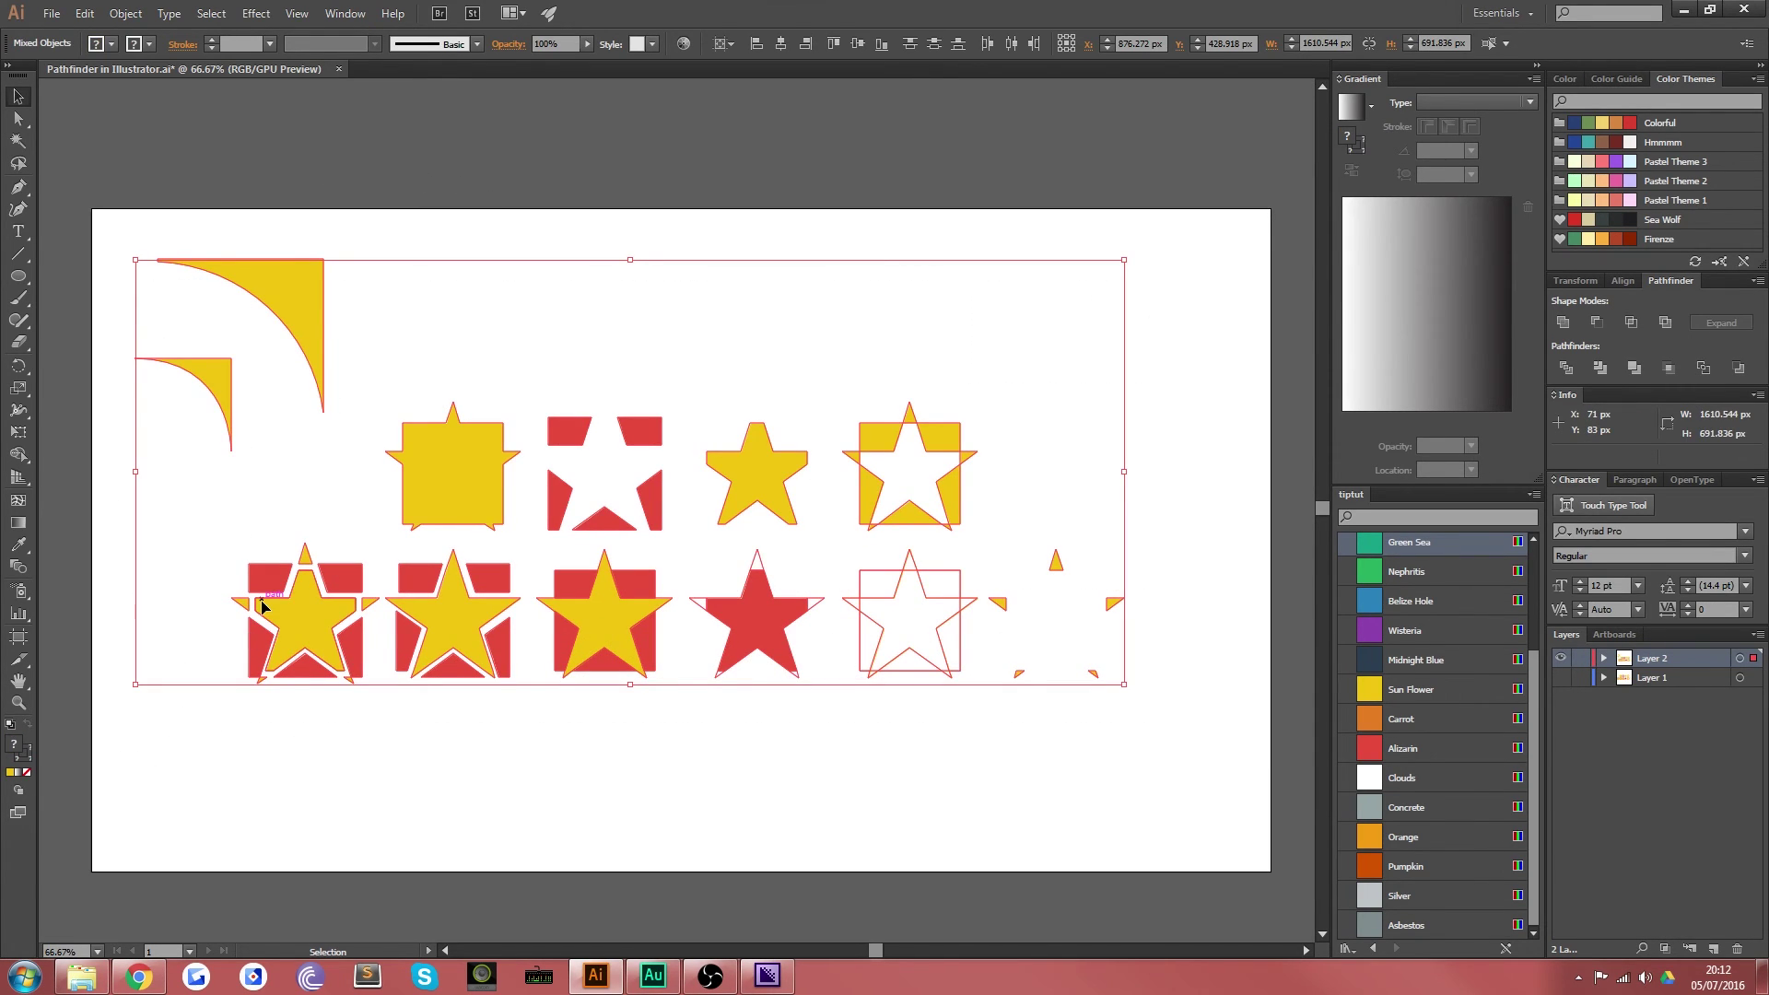
click(1095, 749)
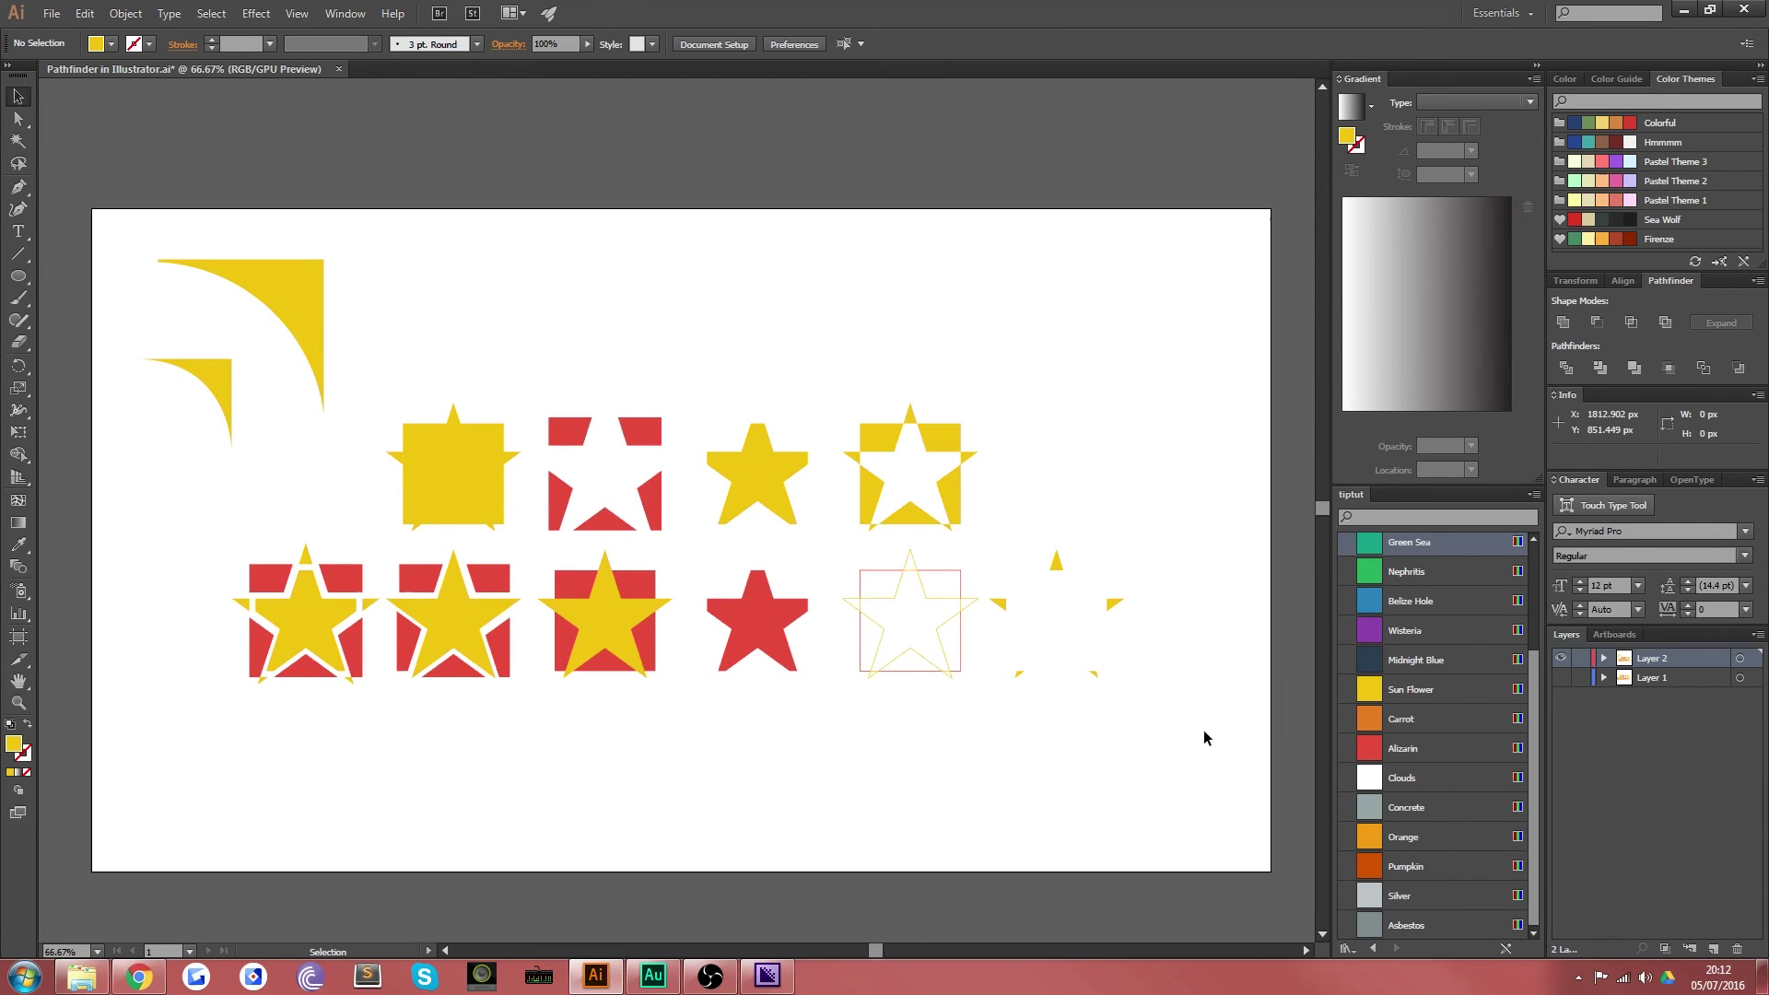
drag(1204, 735, 137, 239)
click(136, 240)
drag(1202, 261, 220, 787)
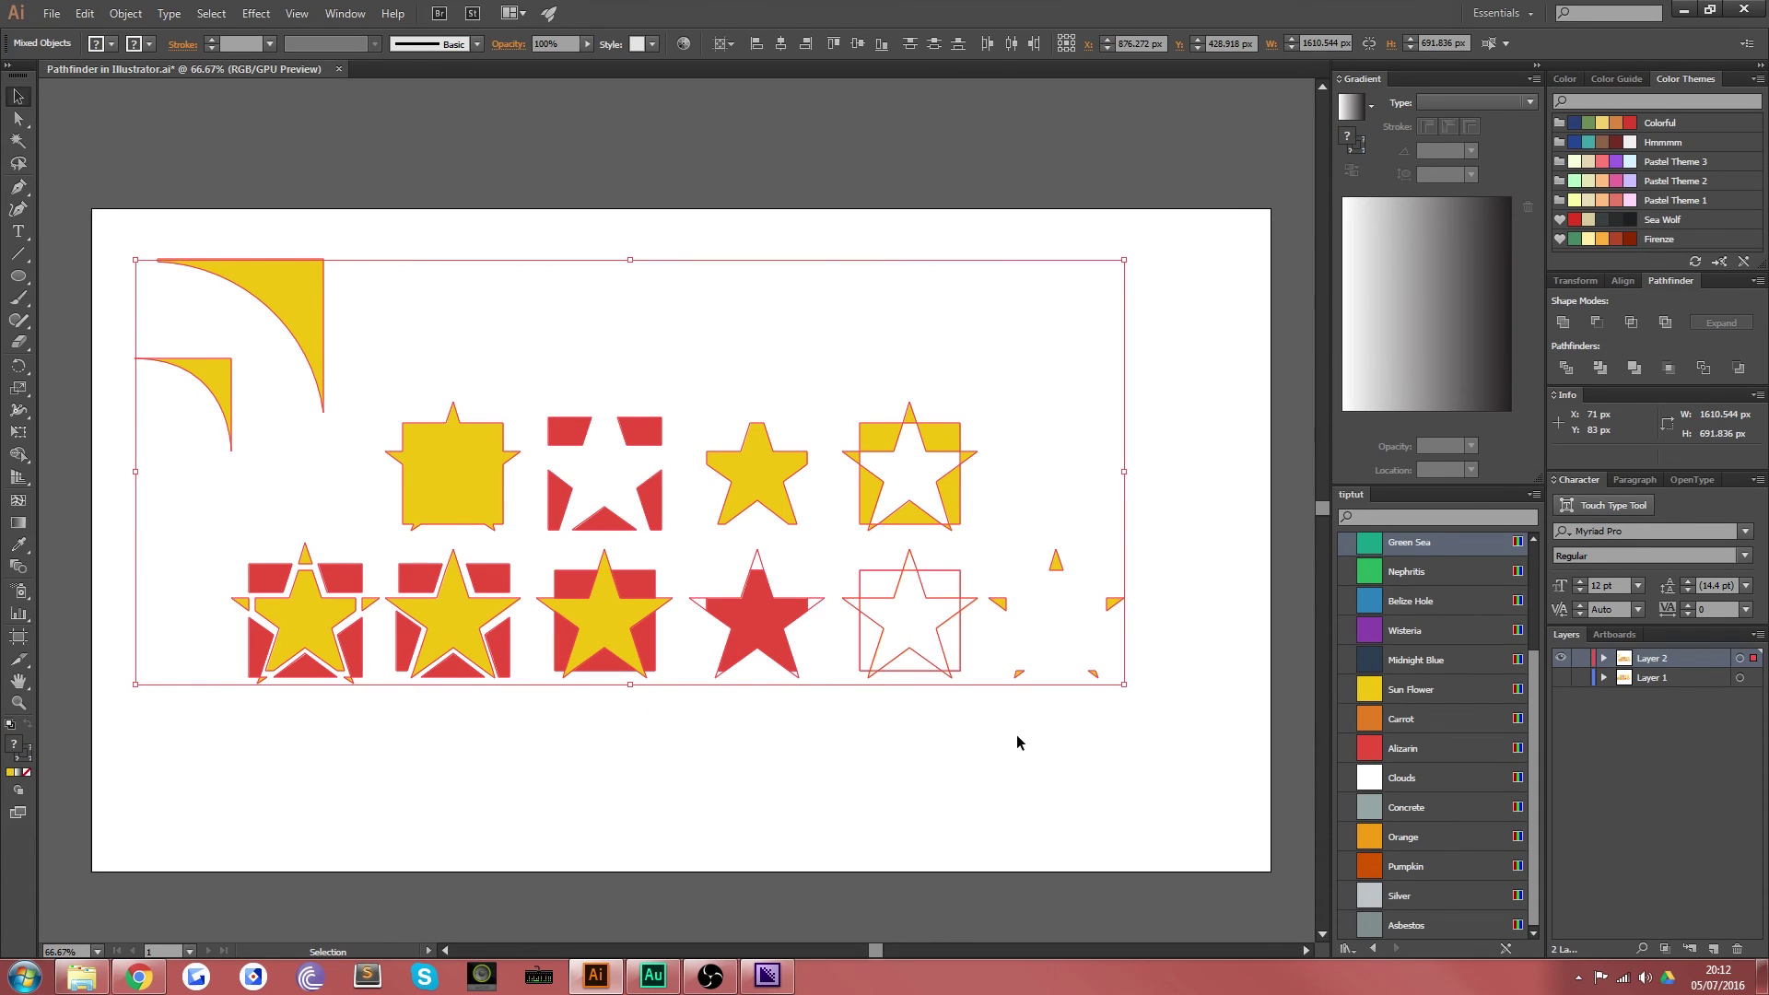
click(1152, 752)
drag(1174, 744, 129, 245)
click(143, 258)
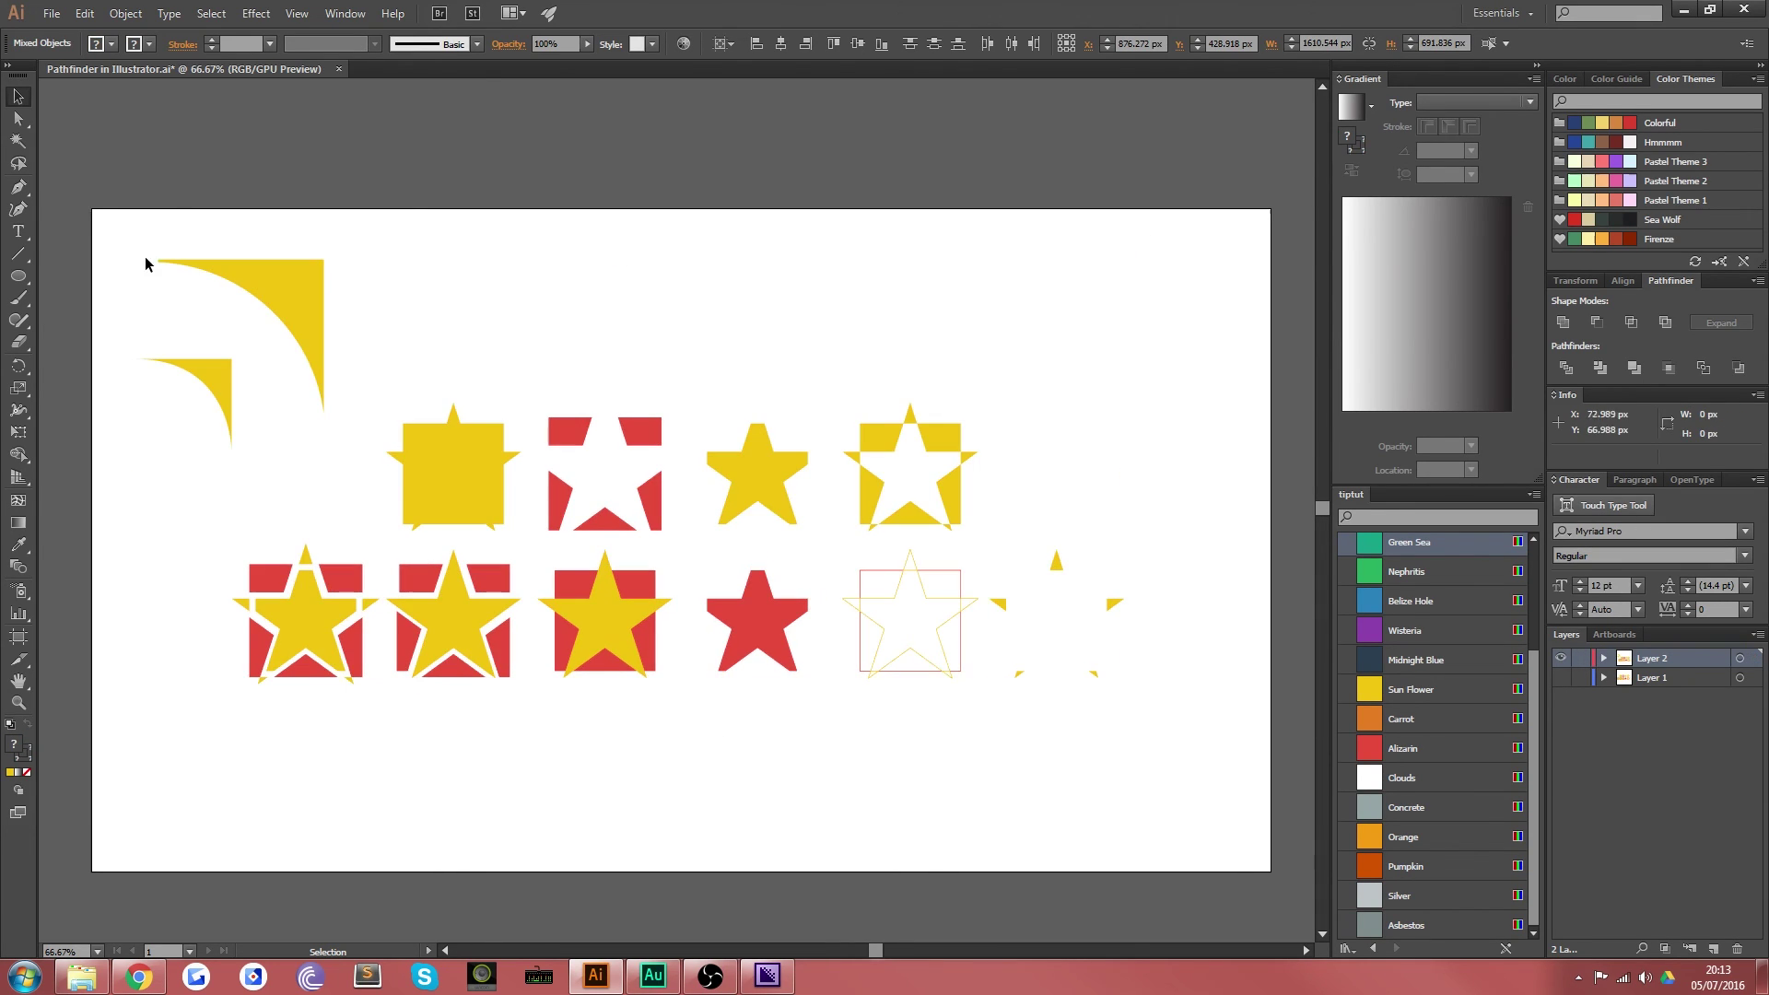